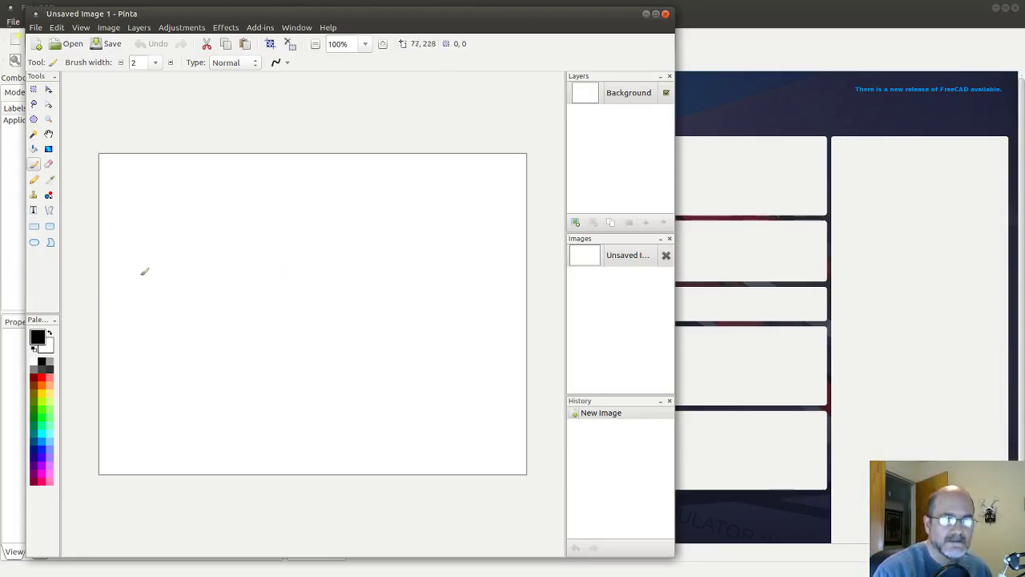
Paint the bracket's front view: an arched plate on a thin rectangular base, with a round hole near the top.
{"action": "mouse_move", "coordinate": [136, 270]}
{"action": "left_mouse_down"}
{"action": "mouse_move", "coordinate": [169, 241]}
{"action": "mouse_move", "coordinate": [204, 249]}
{"action": "mouse_move", "coordinate": [211, 283]}
{"action": "left_mouse_up"}
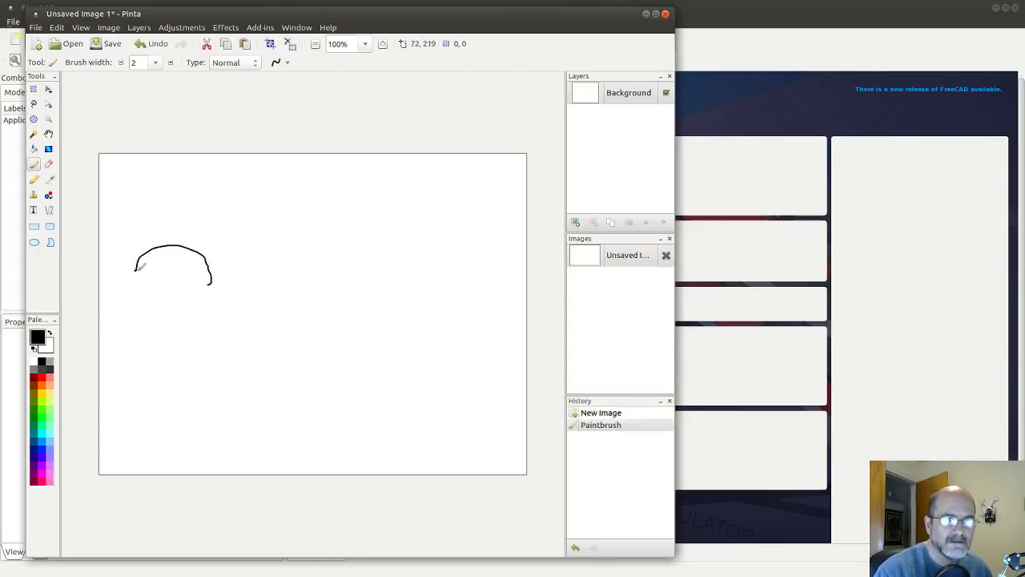
{"action": "left_click_drag", "start_coordinate": [136, 269], "coordinate": [134, 327]}
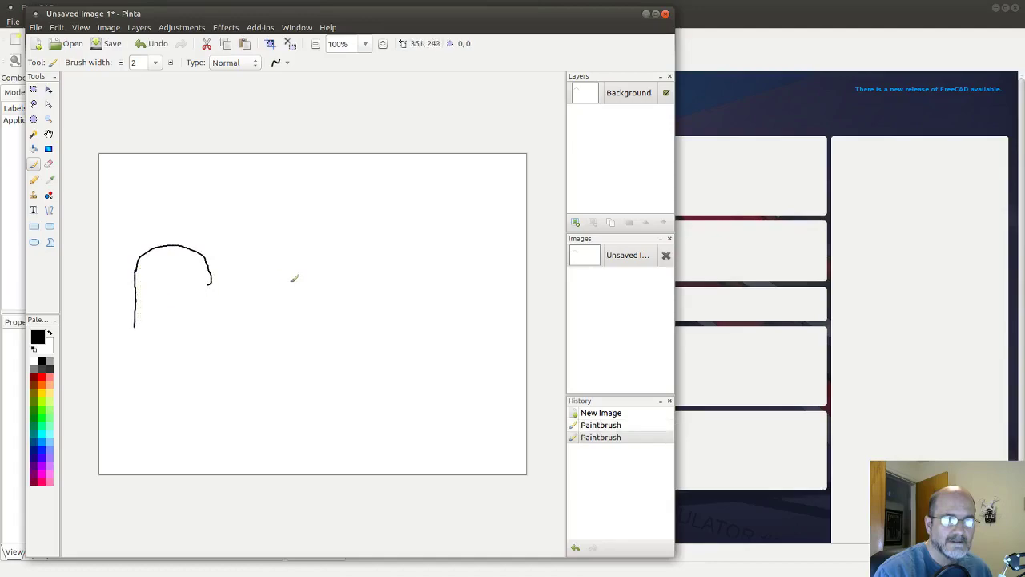
{"action": "left_click_drag", "start_coordinate": [213, 279], "coordinate": [208, 332]}
{"action": "mouse_move", "coordinate": [136, 324]}
{"action": "left_mouse_down"}
{"action": "mouse_move", "coordinate": [136, 336]}
{"action": "mouse_move", "coordinate": [210, 336]}
{"action": "mouse_move", "coordinate": [210, 327]}
{"action": "mouse_move", "coordinate": [210, 338]}
{"action": "left_mouse_up"}
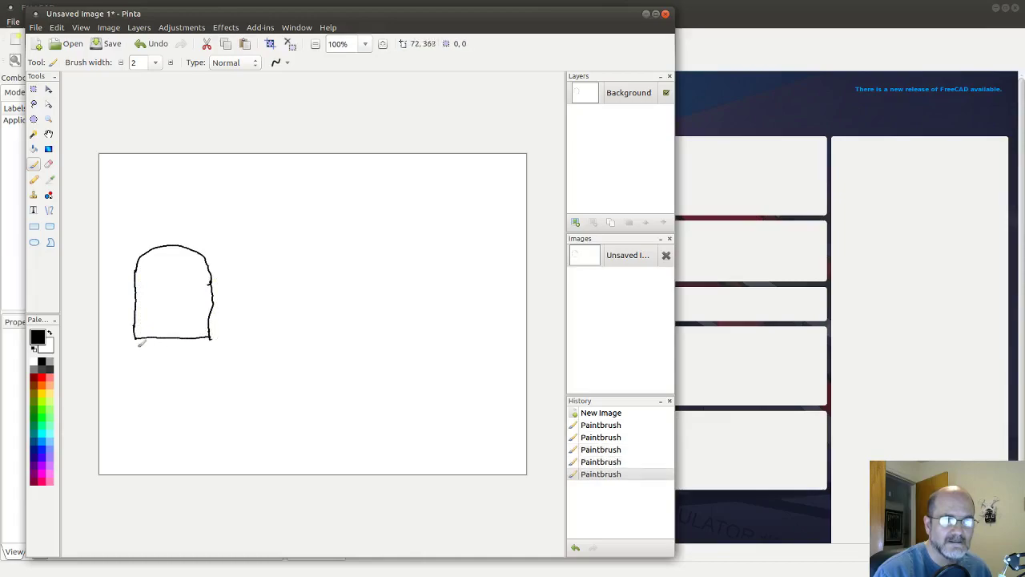
{"action": "mouse_move", "coordinate": [135, 337]}
{"action": "left_mouse_down"}
{"action": "mouse_move", "coordinate": [135, 356]}
{"action": "mouse_move", "coordinate": [212, 355]}
{"action": "mouse_move", "coordinate": [212, 340]}
{"action": "mouse_move", "coordinate": [212, 357]}
{"action": "left_mouse_up"}
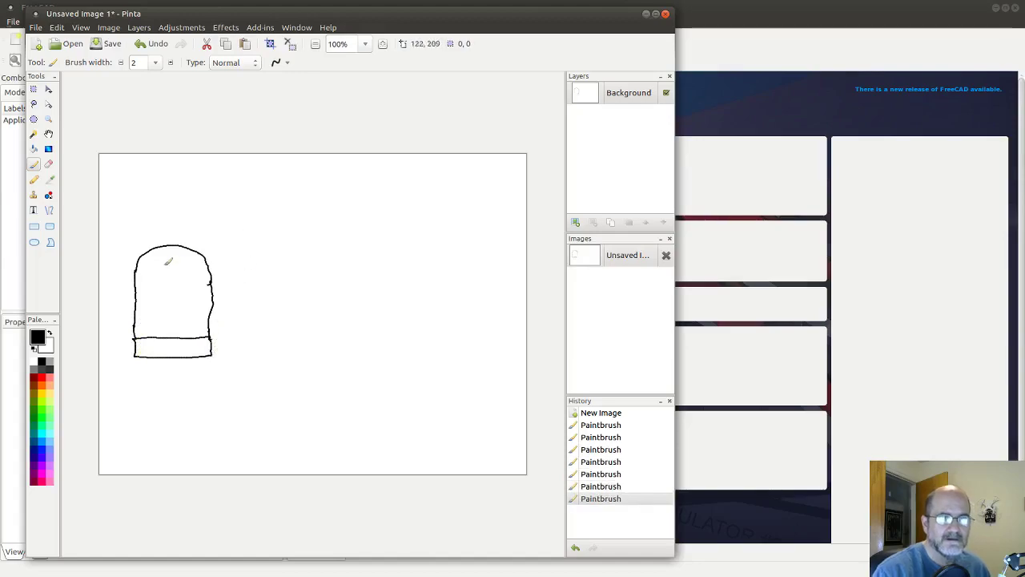
{"action": "mouse_move", "coordinate": [178, 270]}
{"action": "left_mouse_down"}
{"action": "mouse_move", "coordinate": [161, 272]}
{"action": "mouse_move", "coordinate": [164, 292]}
{"action": "mouse_move", "coordinate": [185, 282]}
{"action": "mouse_move", "coordinate": [171, 274]}
{"action": "left_mouse_up"}
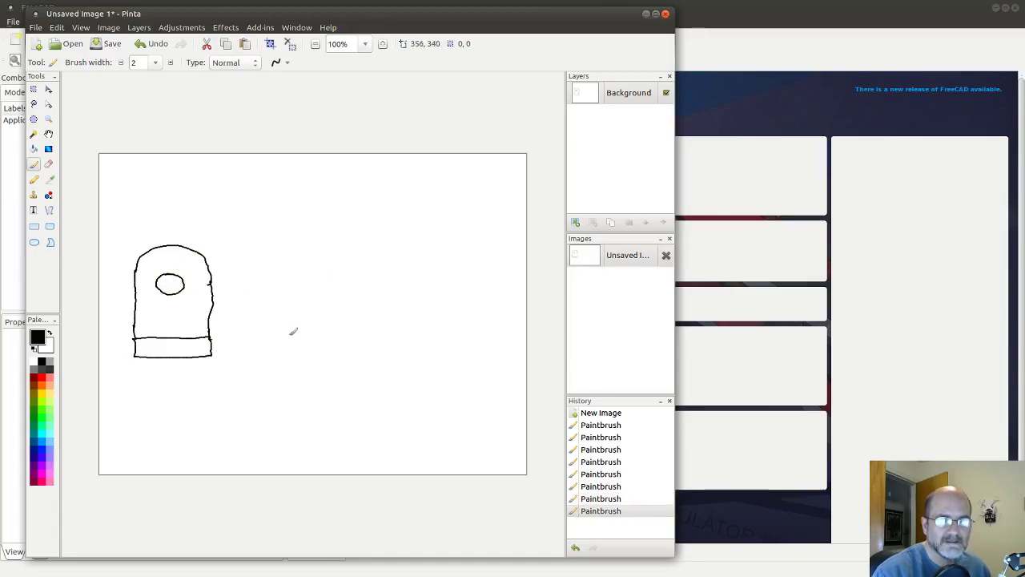
Paint the side view's base beside the front view as a long thin rectangle with a gap in its upper edge.
{"action": "mouse_move", "coordinate": [289, 337]}
{"action": "left_mouse_down"}
{"action": "mouse_move", "coordinate": [287, 351]}
{"action": "mouse_move", "coordinate": [312, 336]}
{"action": "mouse_move", "coordinate": [451, 331]}
{"action": "mouse_move", "coordinate": [453, 348]}
{"action": "left_mouse_up"}
{"action": "left_click", "coordinate": [289, 336]}
{"action": "left_click_drag", "start_coordinate": [287, 346], "coordinate": [455, 349]}
{"action": "mouse_move", "coordinate": [354, 335]}
{"action": "left_mouse_down"}
{"action": "mouse_move", "coordinate": [359, 243]}
{"action": "mouse_move", "coordinate": [378, 245]}
{"action": "left_mouse_up"}
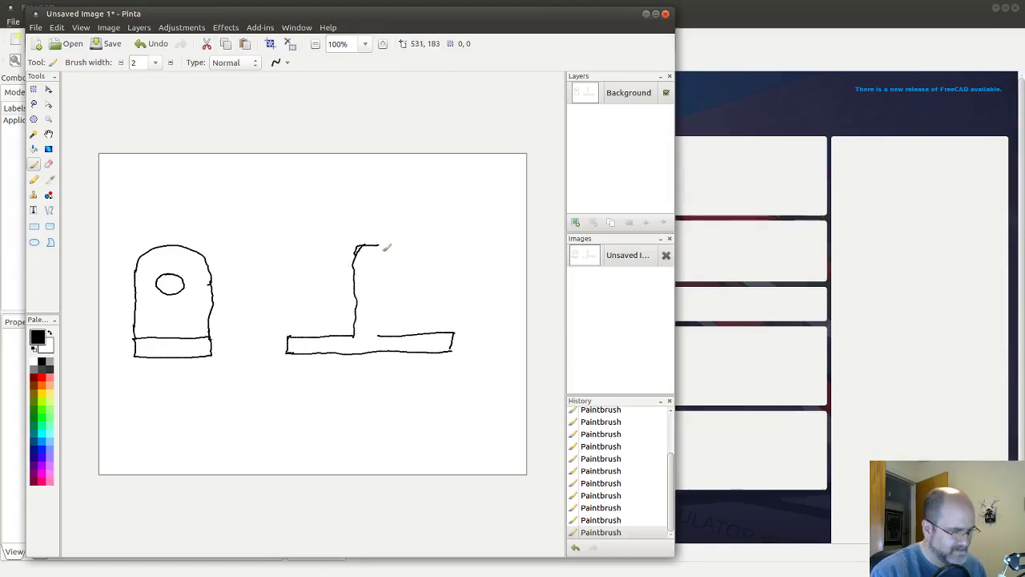
{"action": "key", "text": "ctrl+z"}
{"action": "key", "text": "ctrl+z"}
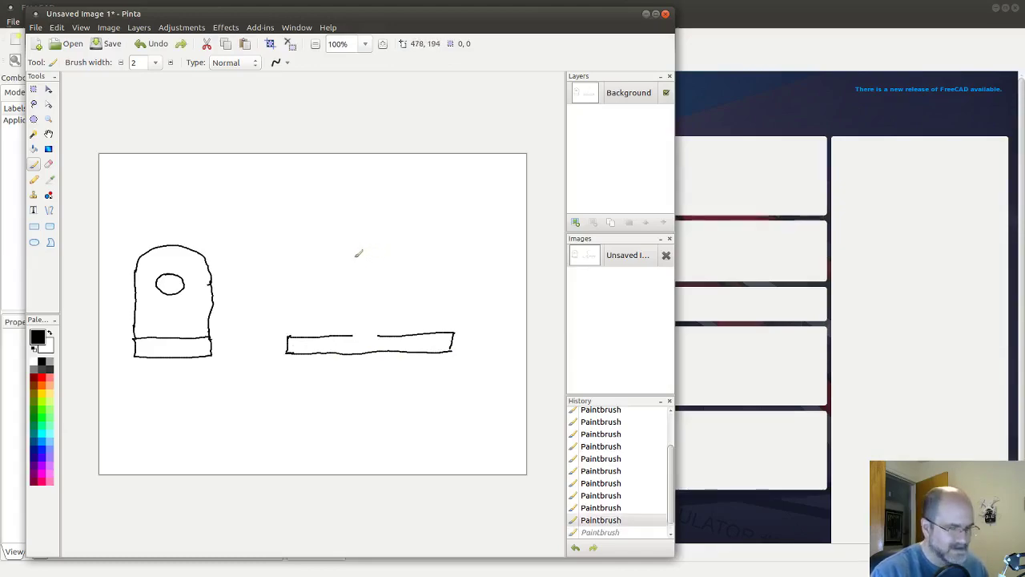
{"action": "left_click_drag", "start_coordinate": [352, 336], "coordinate": [348, 286]}
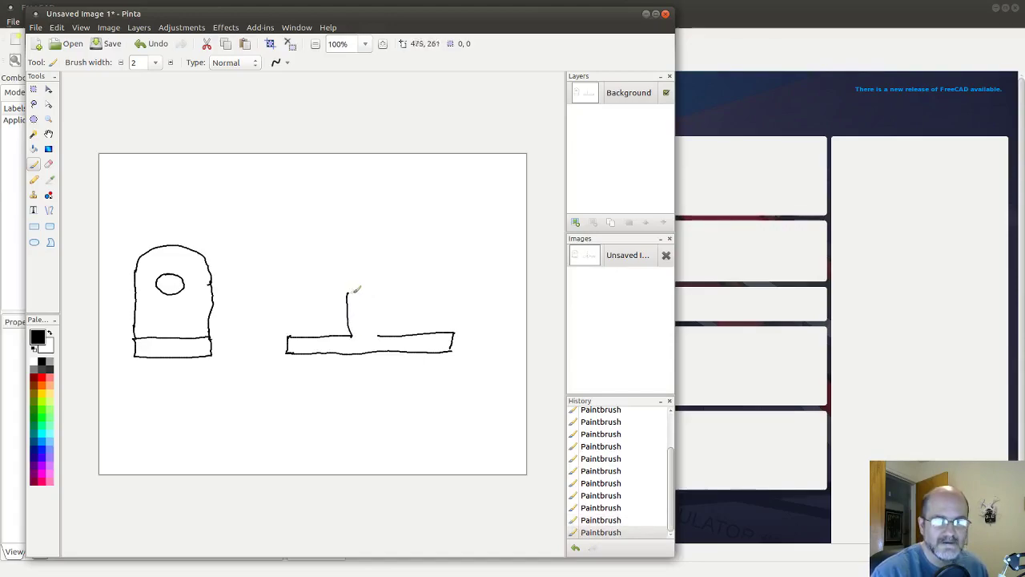
{"action": "key", "text": "ctrl+z"}
Paint the narrow upright above the gap in the side view's base and mark its hole with two dashed lines.
{"action": "mouse_move", "coordinate": [352, 336]}
{"action": "left_mouse_down"}
{"action": "mouse_move", "coordinate": [355, 252]}
{"action": "mouse_move", "coordinate": [370, 242]}
{"action": "mouse_move", "coordinate": [383, 245]}
{"action": "mouse_move", "coordinate": [379, 335]}
{"action": "left_mouse_up"}
{"action": "left_click_drag", "start_coordinate": [362, 266], "coordinate": [367, 267]}
{"action": "mouse_move", "coordinate": [371, 267]}
{"action": "left_mouse_down"}
{"action": "mouse_move", "coordinate": [388, 265]}
{"action": "mouse_move", "coordinate": [366, 286]}
{"action": "mouse_move", "coordinate": [390, 285]}
{"action": "left_mouse_up"}
Paint a width dimension above the front view with extension lines, arrows and the handwritten value 23.3.
{"action": "left_click_drag", "start_coordinate": [141, 202], "coordinate": [137, 256]}
{"action": "left_click_drag", "start_coordinate": [220, 202], "coordinate": [216, 270]}
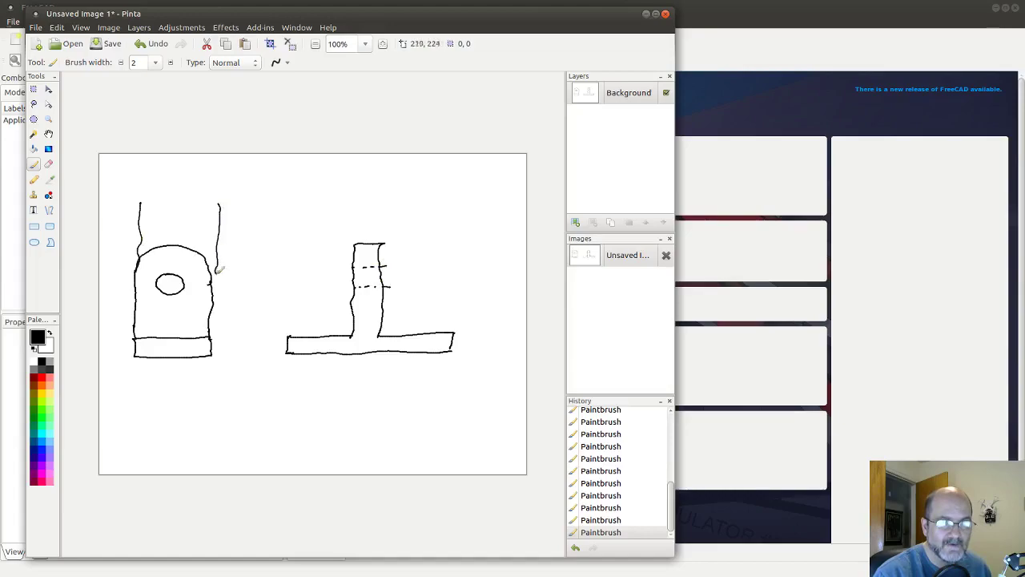
{"action": "left_click_drag", "start_coordinate": [161, 211], "coordinate": [173, 220]}
{"action": "mouse_move", "coordinate": [181, 206]}
{"action": "left_mouse_down"}
{"action": "mouse_move", "coordinate": [181, 219]}
{"action": "mouse_move", "coordinate": [209, 202]}
{"action": "mouse_move", "coordinate": [218, 222]}
{"action": "mouse_move", "coordinate": [141, 231]}
{"action": "mouse_move", "coordinate": [150, 232]}
{"action": "left_mouse_up"}
{"action": "left_click", "coordinate": [196, 211]}
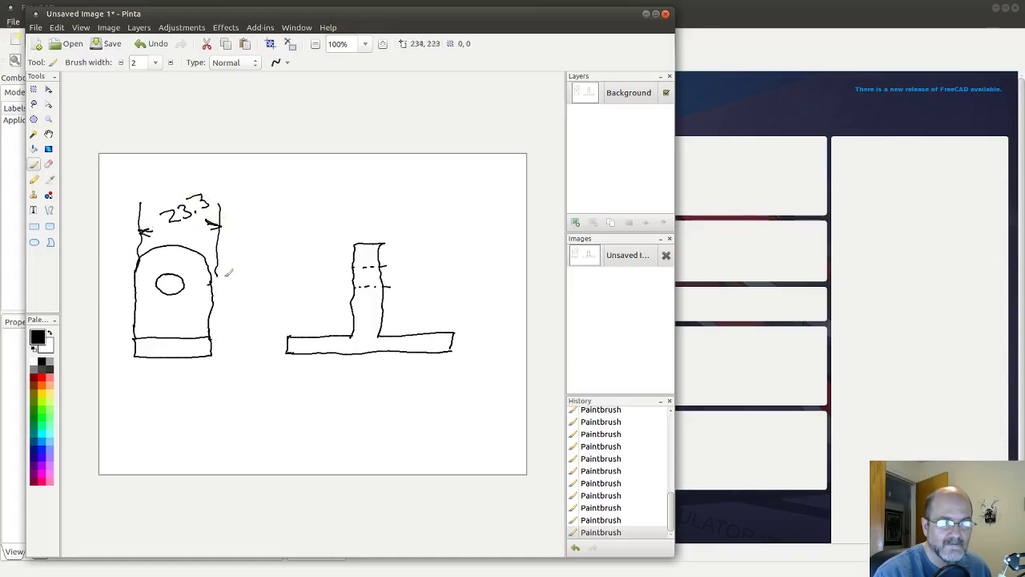
Annotate the side view with the hole diameter 7.7 and the upright's thickness 5.7, including extension lines and arrows.
{"action": "mouse_move", "coordinate": [351, 268]}
{"action": "left_mouse_down"}
{"action": "mouse_move", "coordinate": [323, 269]}
{"action": "mouse_move", "coordinate": [321, 287]}
{"action": "left_mouse_up"}
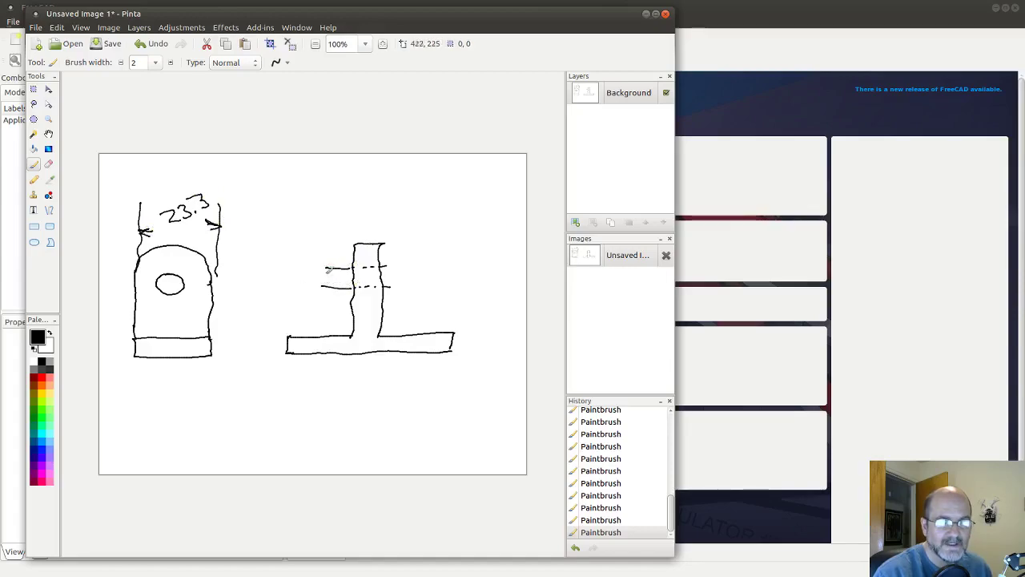
{"action": "left_click_drag", "start_coordinate": [327, 251], "coordinate": [330, 263]}
{"action": "left_click_drag", "start_coordinate": [326, 302], "coordinate": [331, 293]}
{"action": "mouse_move", "coordinate": [314, 231]}
{"action": "left_mouse_down"}
{"action": "mouse_move", "coordinate": [351, 240]}
{"action": "mouse_move", "coordinate": [356, 215]}
{"action": "mouse_move", "coordinate": [384, 240]}
{"action": "mouse_move", "coordinate": [418, 231]}
{"action": "mouse_move", "coordinate": [387, 230]}
{"action": "mouse_move", "coordinate": [400, 238]}
{"action": "left_mouse_up"}
{"action": "left_click", "coordinate": [329, 236]}
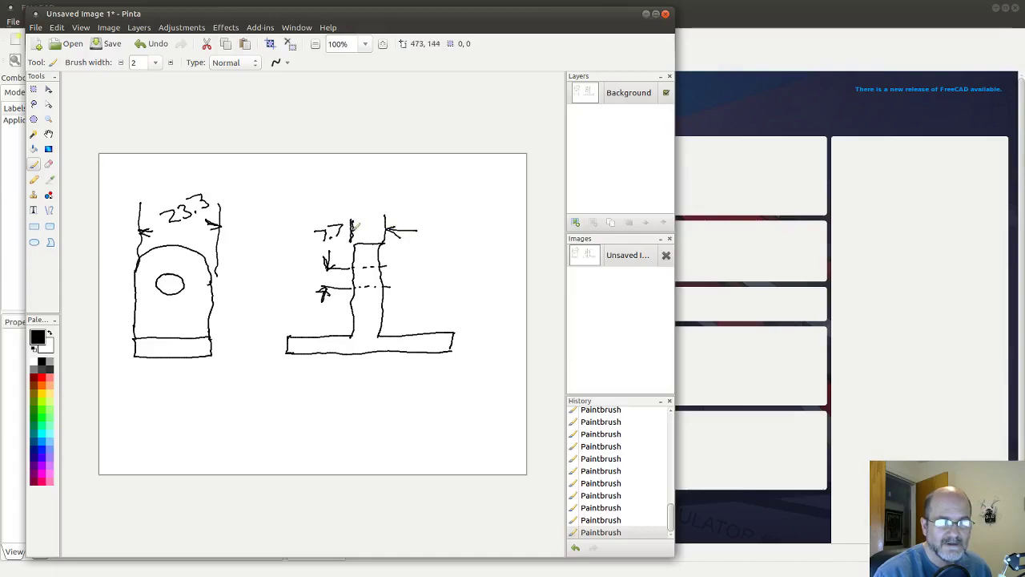
{"action": "mouse_move", "coordinate": [370, 228]}
{"action": "left_mouse_down"}
{"action": "mouse_move", "coordinate": [413, 178]}
{"action": "mouse_move", "coordinate": [434, 177]}
{"action": "mouse_move", "coordinate": [425, 203]}
{"action": "left_mouse_up"}
{"action": "left_click", "coordinate": [411, 195]}
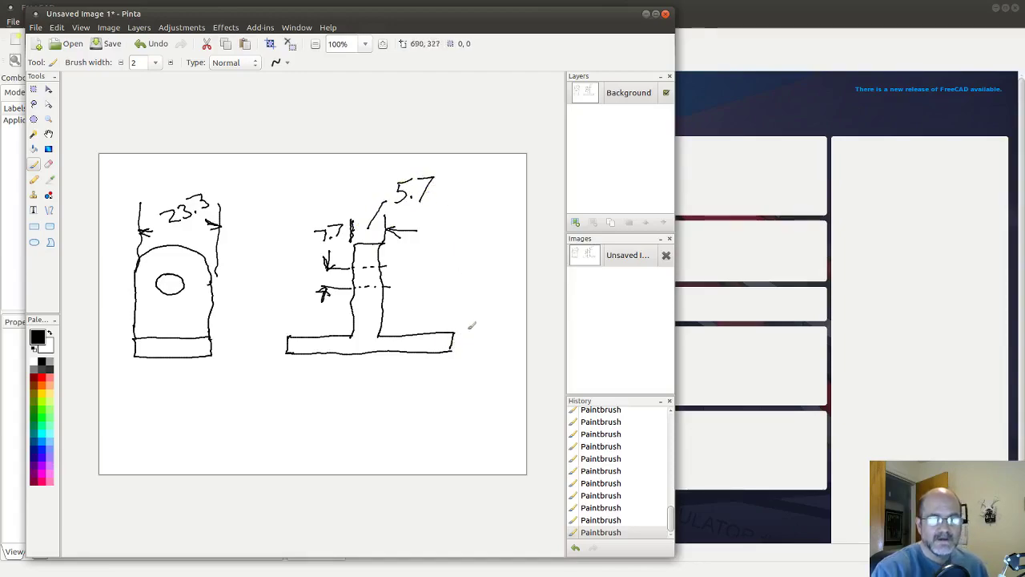
Add extension lines at the base's end, a centre line through the hole and filled corners where the upright meets the base.
{"action": "mouse_move", "coordinate": [465, 334]}
{"action": "left_mouse_down"}
{"action": "mouse_move", "coordinate": [481, 333]}
{"action": "mouse_move", "coordinate": [484, 351]}
{"action": "left_mouse_up"}
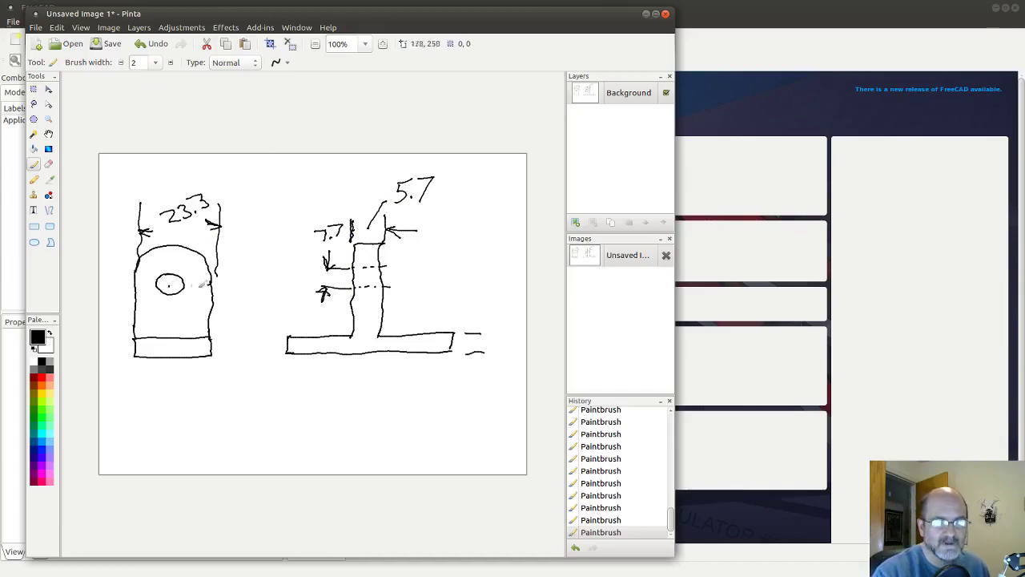
{"action": "left_click_drag", "start_coordinate": [330, 277], "coordinate": [417, 270]}
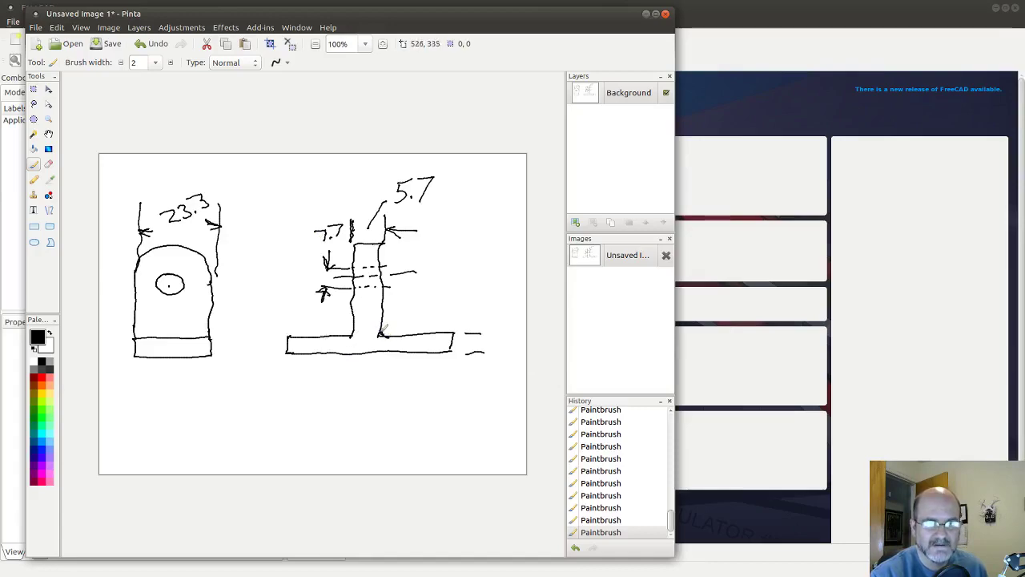
{"action": "mouse_move", "coordinate": [356, 326]}
{"action": "left_mouse_down"}
{"action": "mouse_move", "coordinate": [346, 335]}
{"action": "mouse_move", "coordinate": [376, 337]}
{"action": "left_mouse_up"}
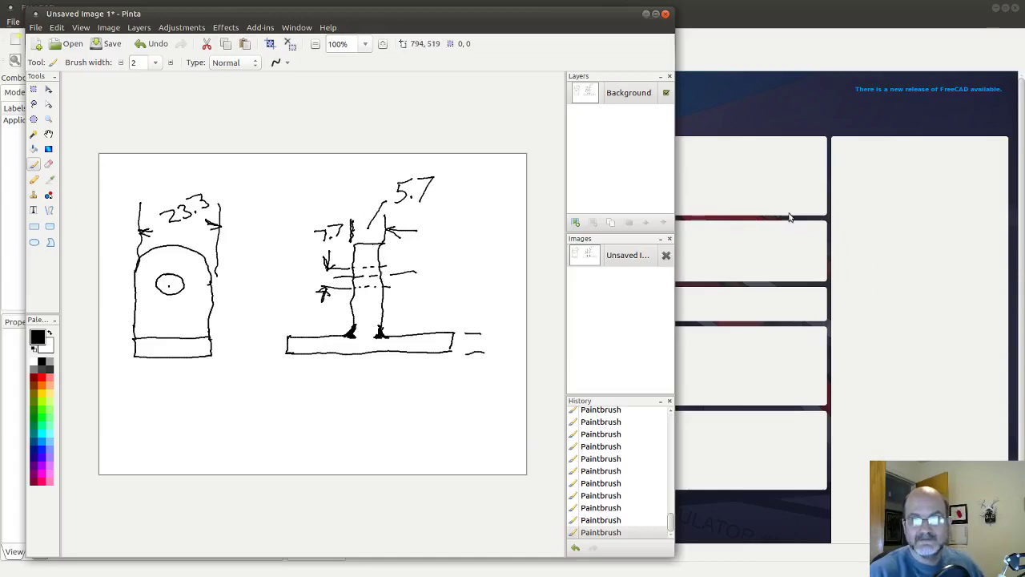
Switch to FreeCAD, start a new Part Design project and change to the Part workbench.
{"action": "left_click", "coordinate": [767, 11]}
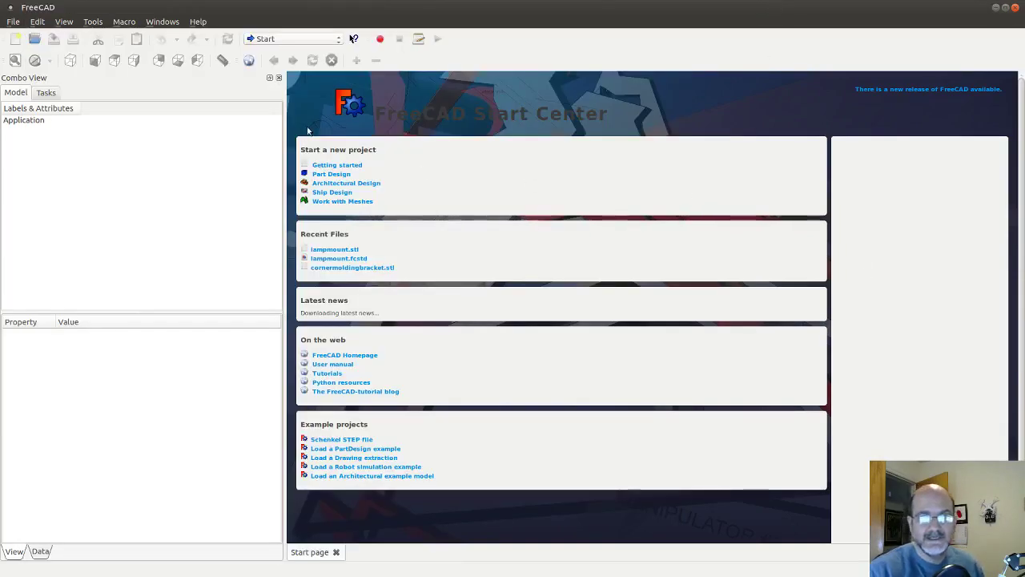
{"action": "left_click", "coordinate": [349, 175]}
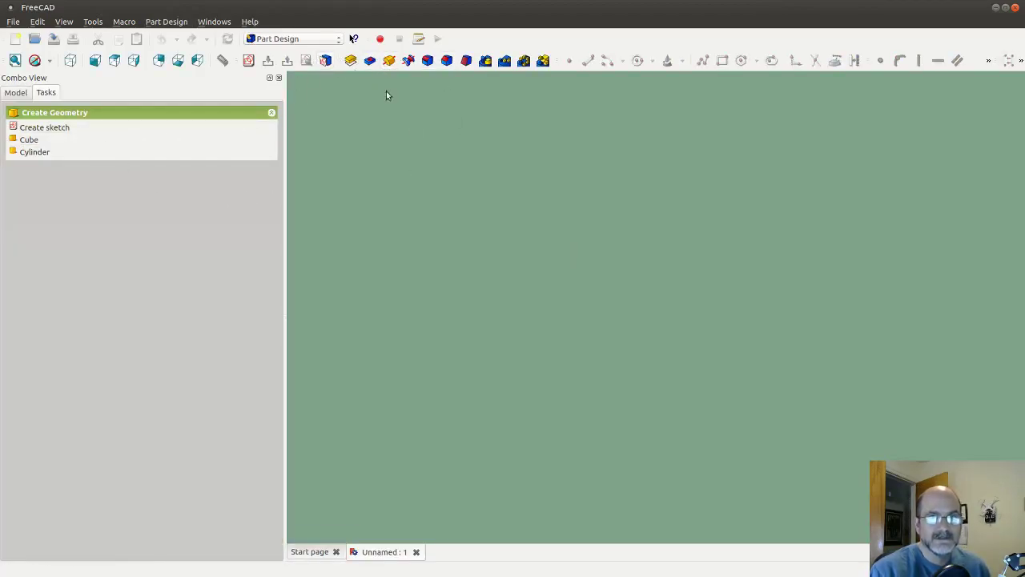
{"action": "left_click", "coordinate": [338, 39]}
{"action": "left_click", "coordinate": [323, 144]}
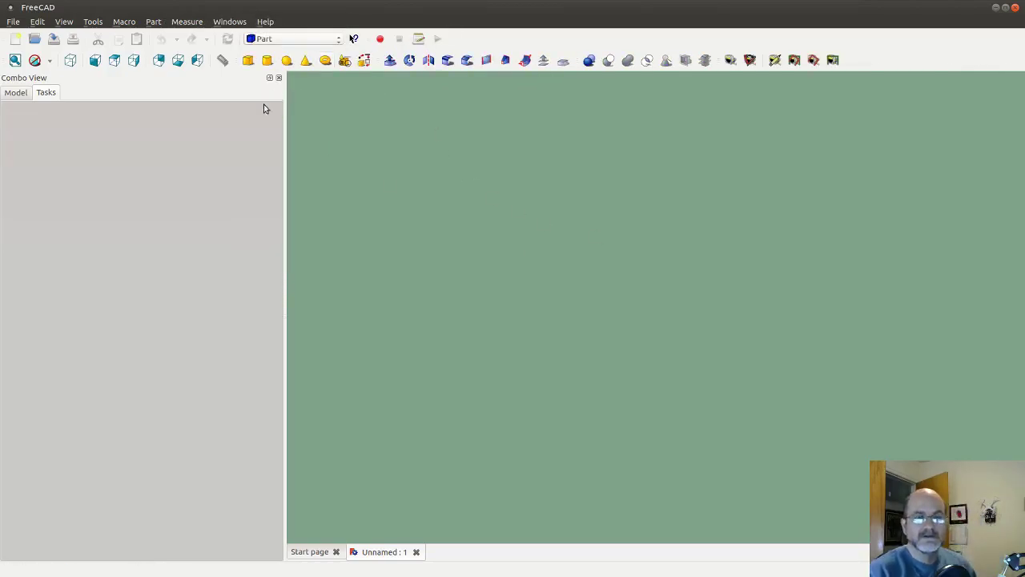
Add a cylinder, view it isometrically and display its data properties.
{"action": "left_click", "coordinate": [268, 61]}
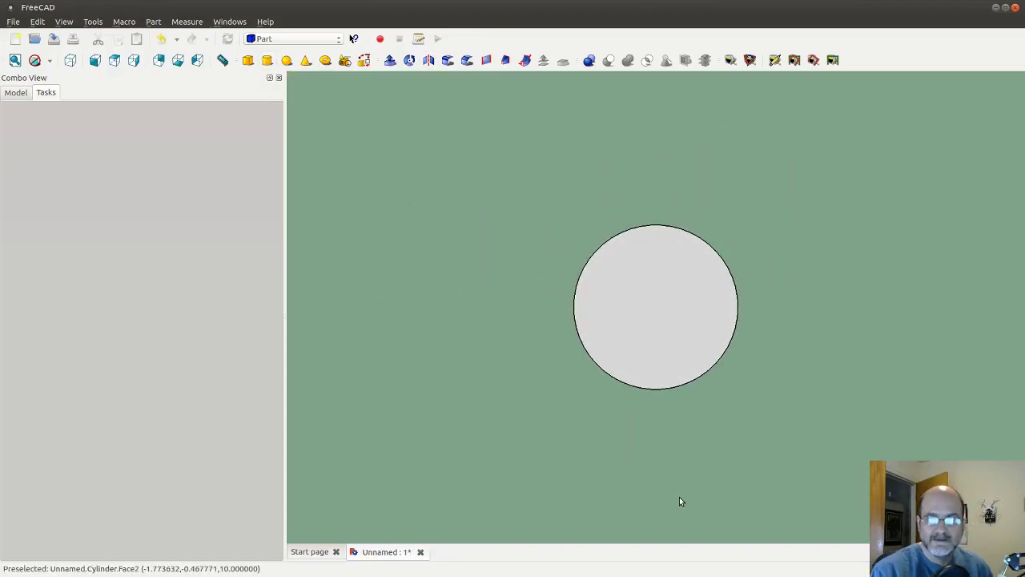
{"action": "left_click", "coordinate": [71, 61]}
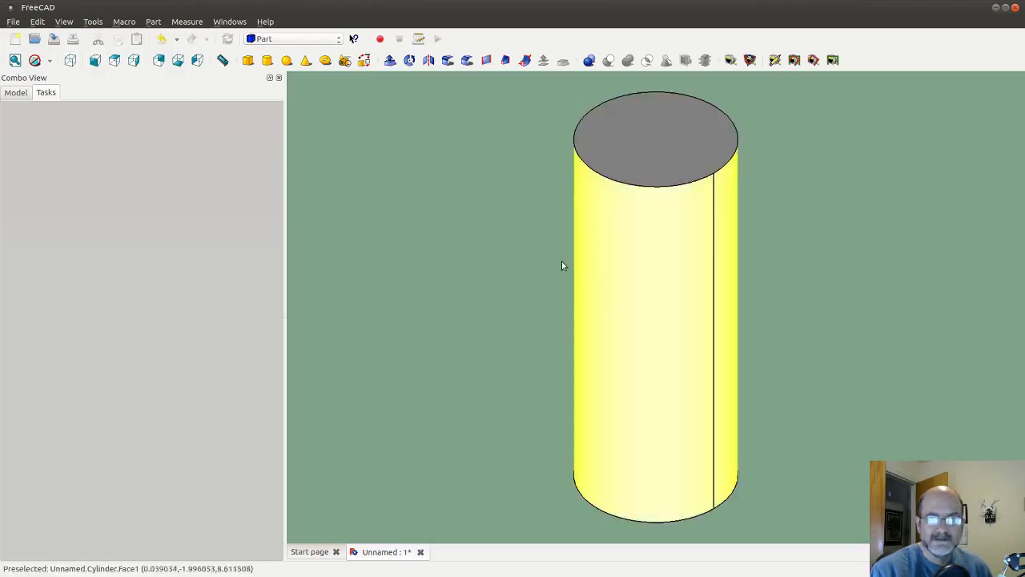
{"action": "left_click", "coordinate": [6, 94]}
{"action": "left_click", "coordinate": [48, 140]}
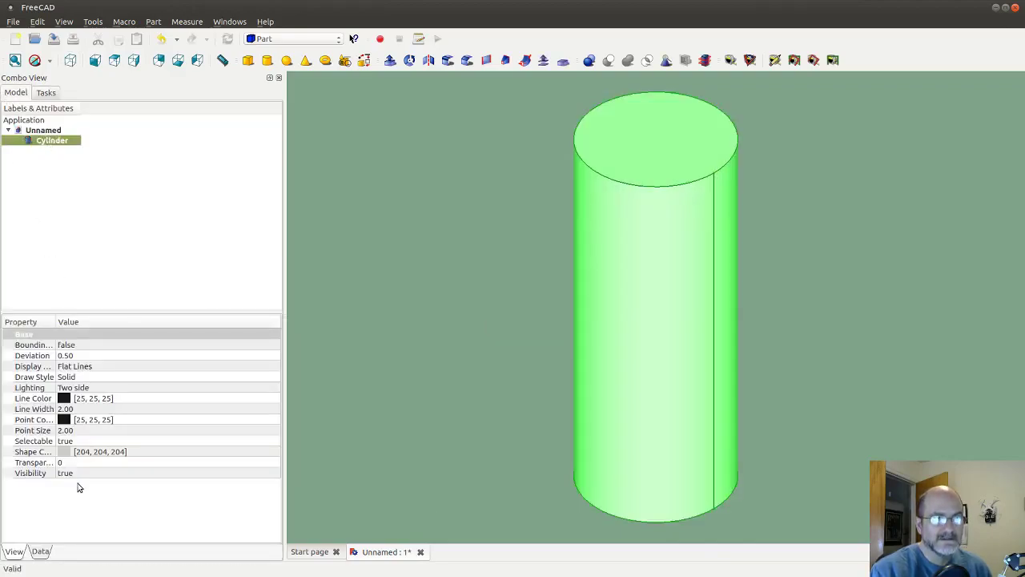
{"action": "left_click", "coordinate": [42, 551]}
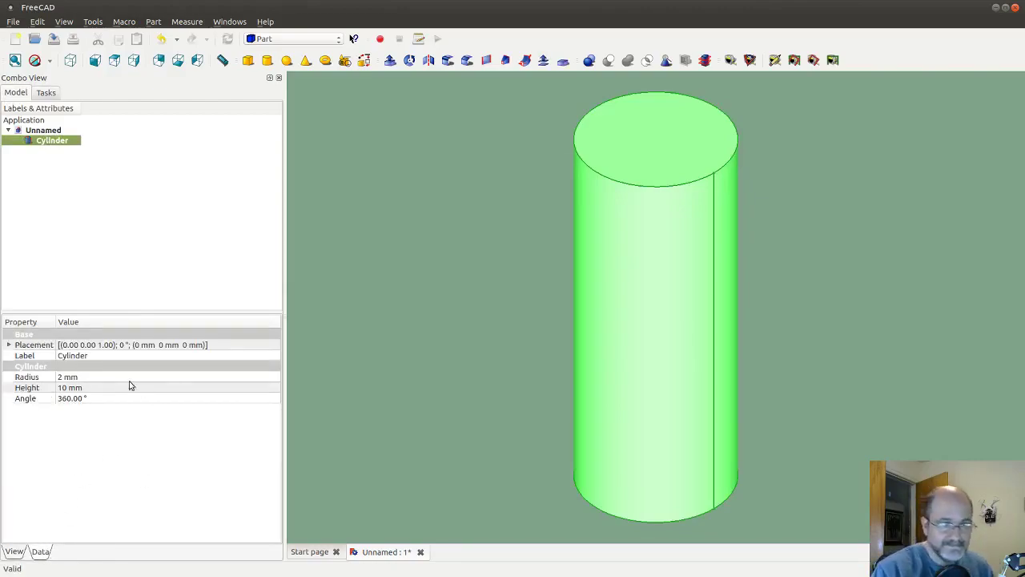
Switch to the Pinta sketch to check the hole diameter for the cylinder's radius, and minimize it again.
{"action": "left_click", "coordinate": [66, 376]}
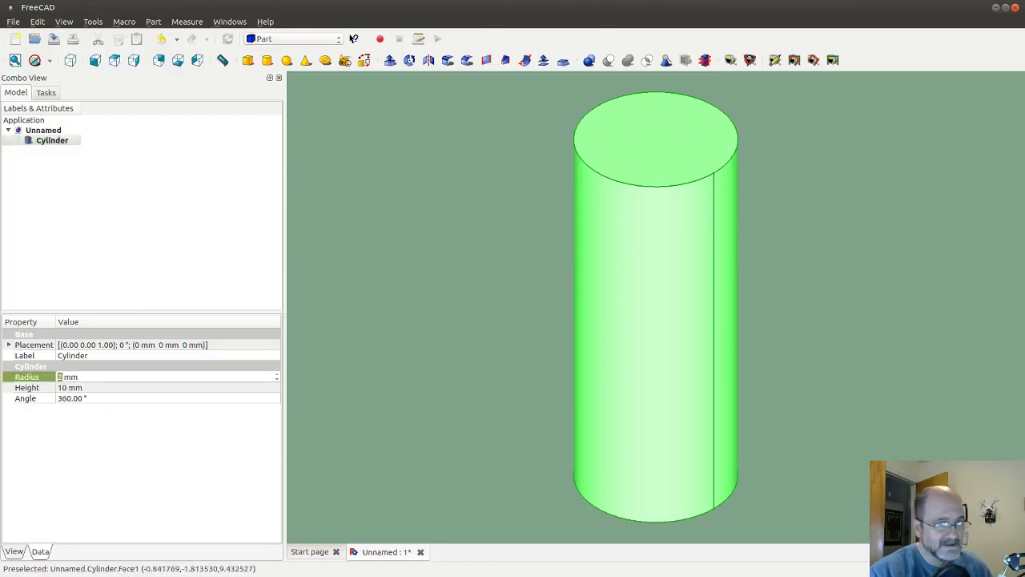
{"action": "key", "text": "alt+Tab"}
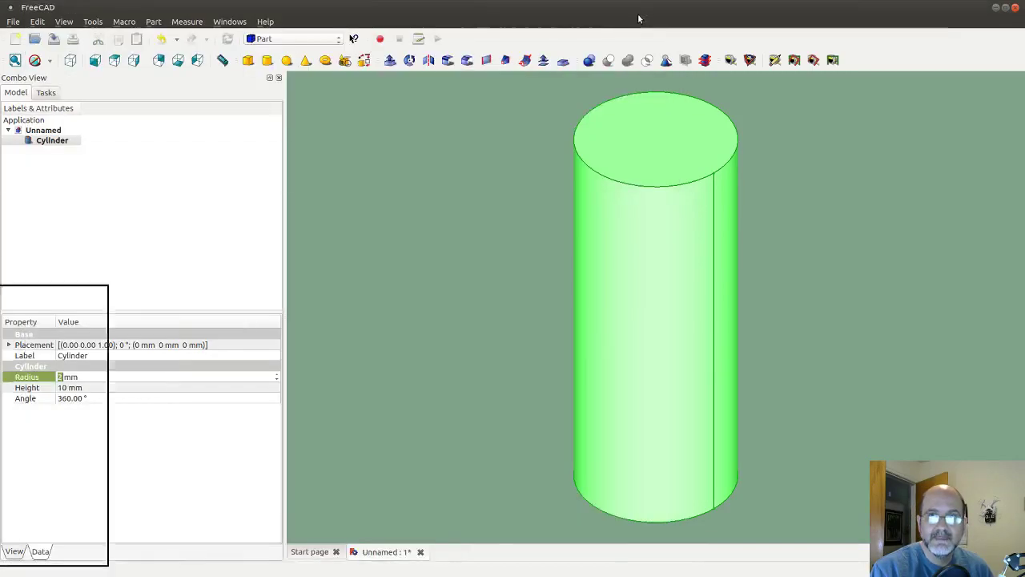
{"action": "left_click", "coordinate": [645, 14]}
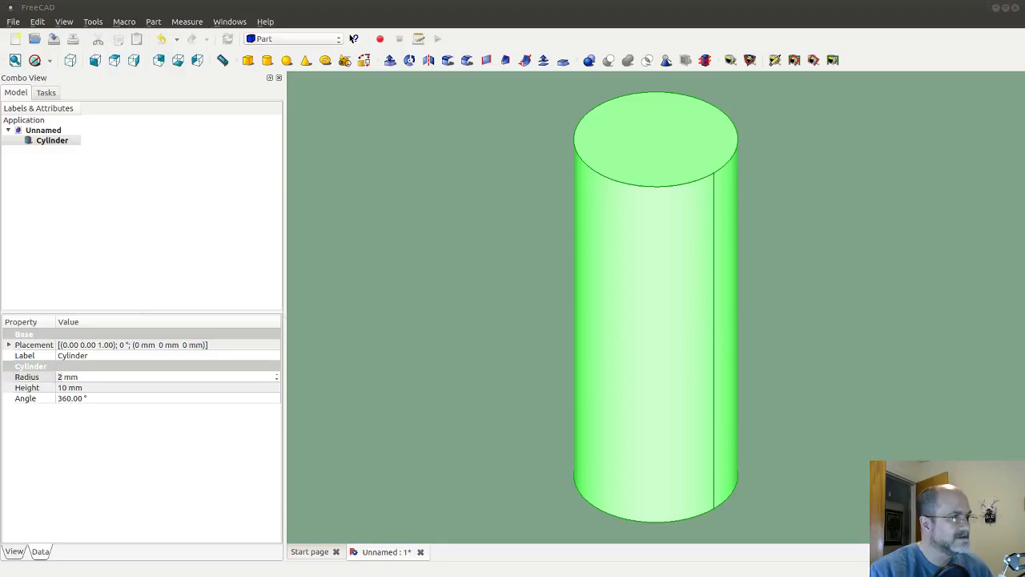
Calculate 7.7 divided by 2 in galculator and move the calculator out of the way.
{"action": "left_click", "coordinate": [141, 199]}
{"action": "left_click", "coordinate": [153, 253]}
{"action": "left_click", "coordinate": [136, 198]}
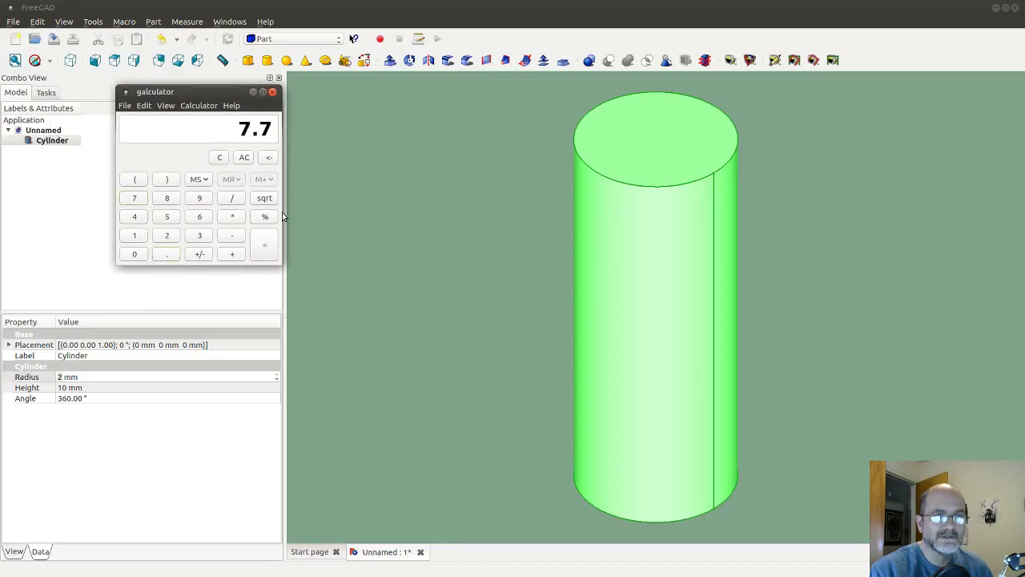
{"action": "left_click", "coordinate": [243, 198]}
{"action": "left_click", "coordinate": [169, 237]}
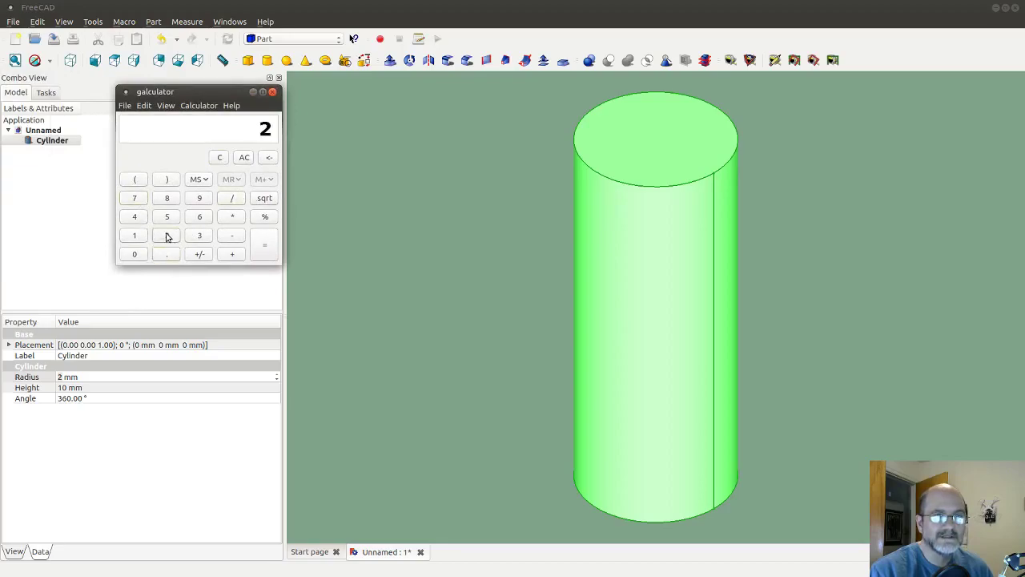
{"action": "left_click", "coordinate": [260, 238]}
{"action": "left_click_drag", "start_coordinate": [206, 94], "coordinate": [0, 98]}
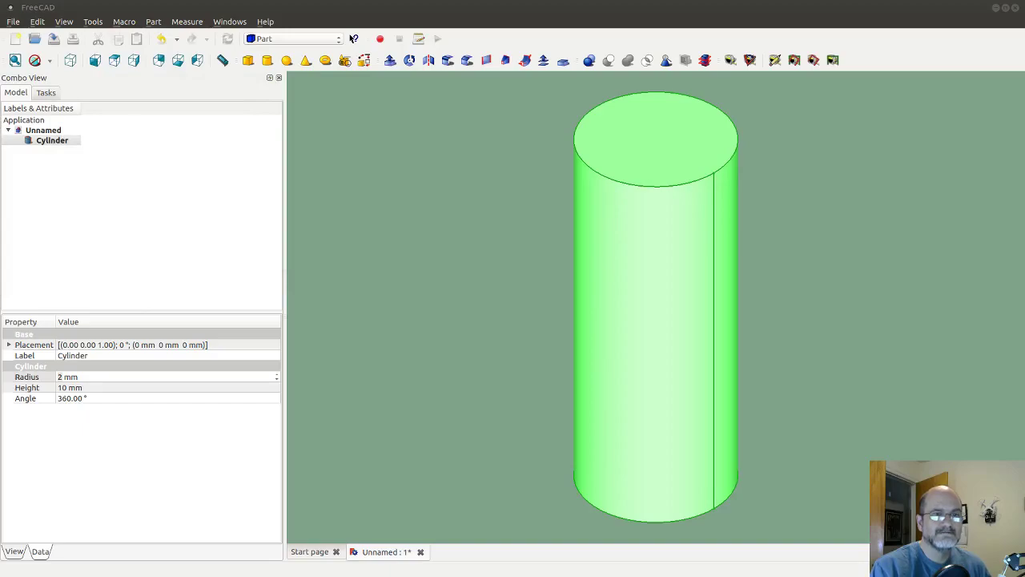
Set the cylinder's radius to 3.85 mm.
{"action": "left_click", "coordinate": [59, 376]}
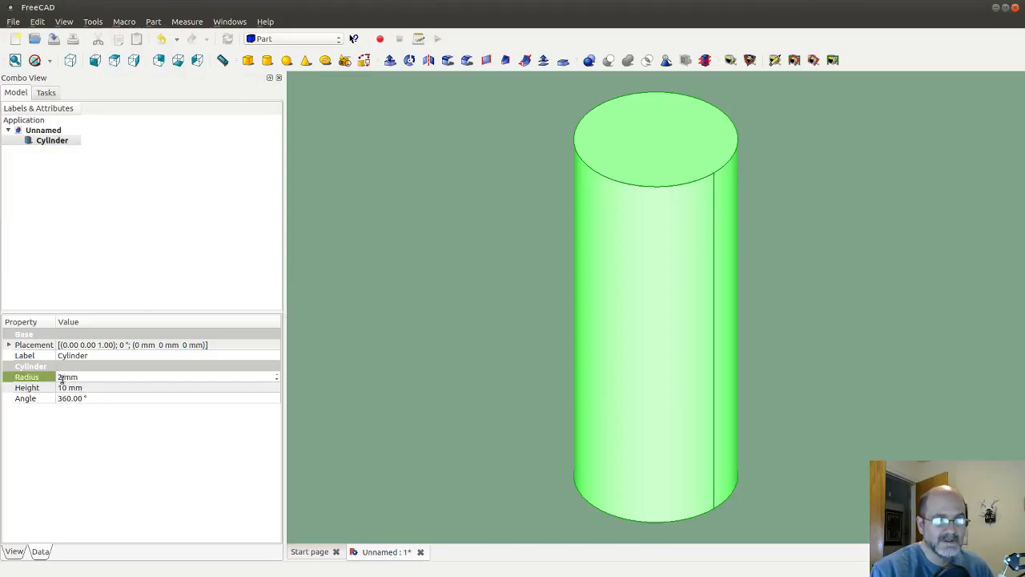
{"action": "key", "text": "BackSpace"}
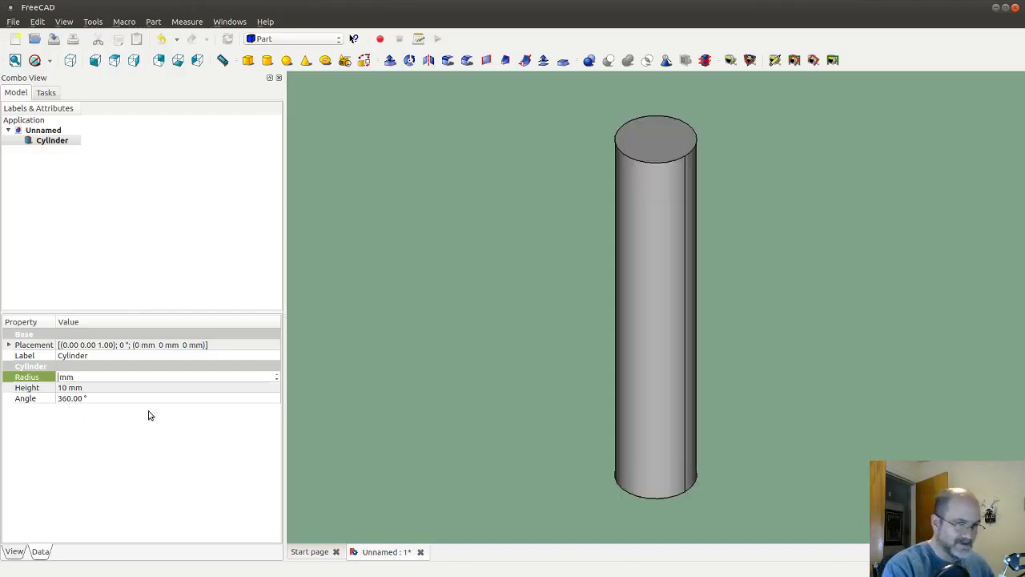
{"action": "type", "text": "3"}
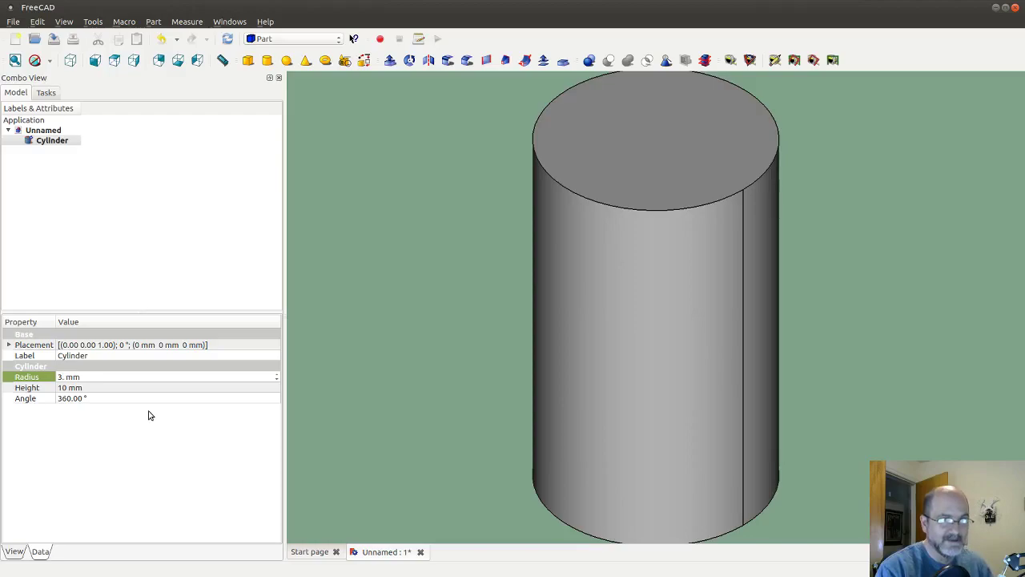
{"action": "type", "text": ".8"}
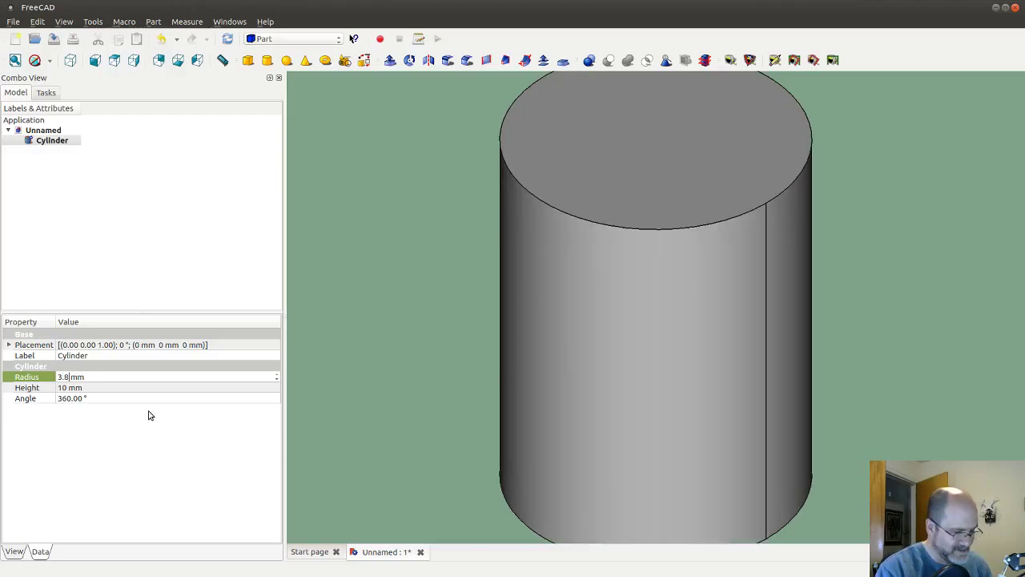
{"action": "type", "text": "5"}
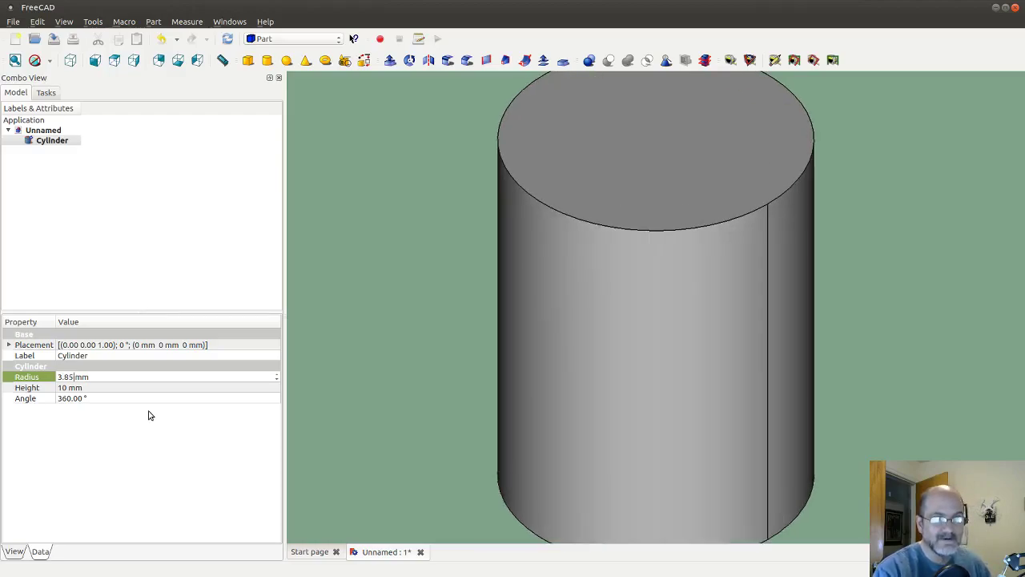
Check the upright's thickness in the Pinta sketch and set the cylinder's height to 5.7 mm in FreeCAD.
{"action": "left_click", "coordinate": [69, 388]}
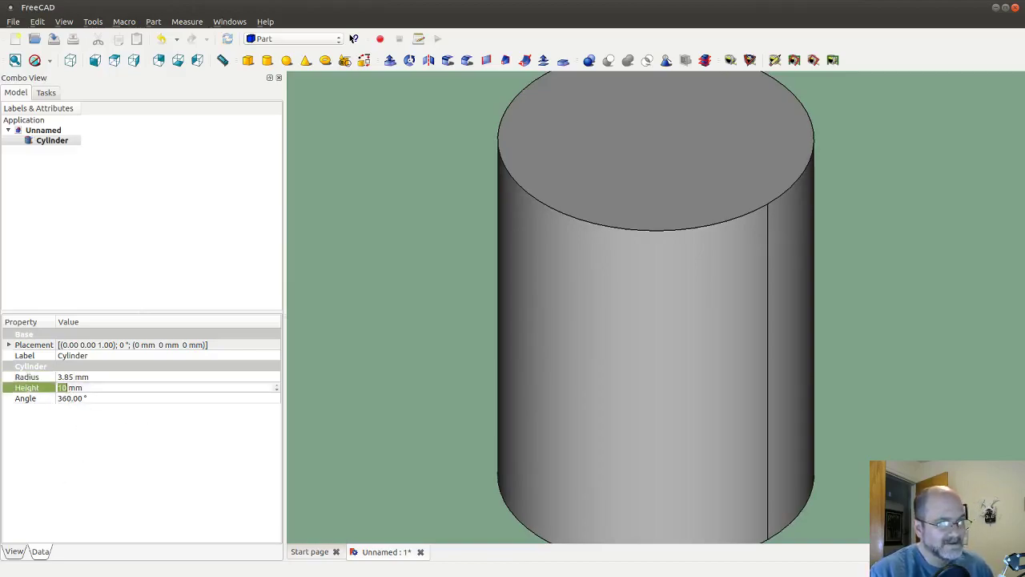
{"action": "key", "text": "alt+Tab"}
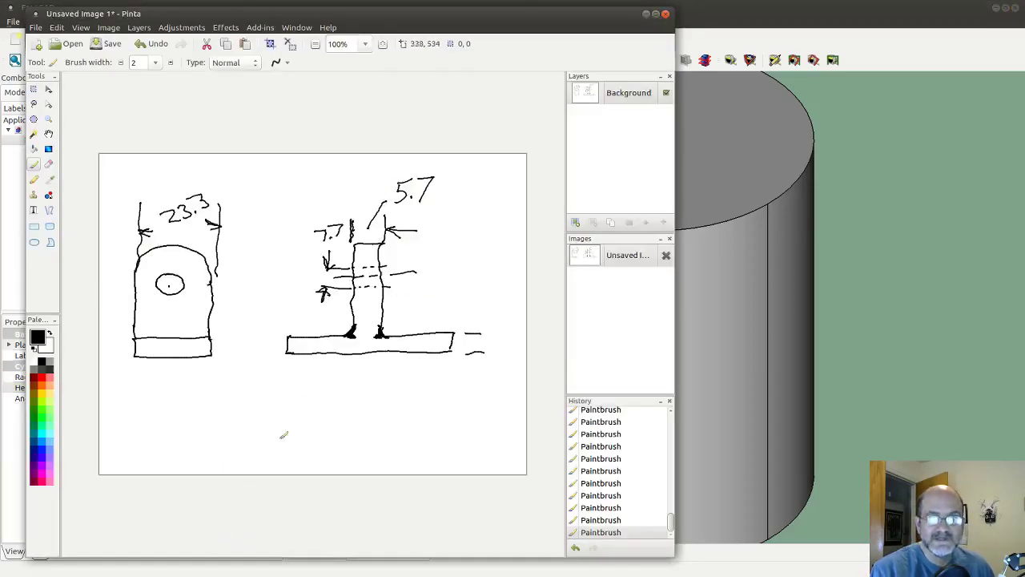
{"action": "left_click", "coordinate": [646, 14]}
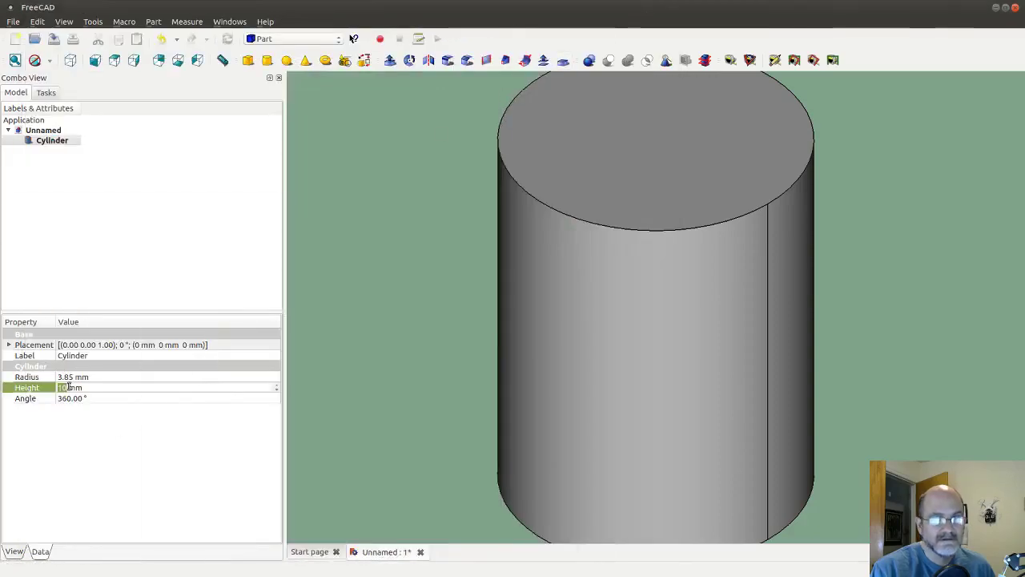
{"action": "type", "text": "5.7"}
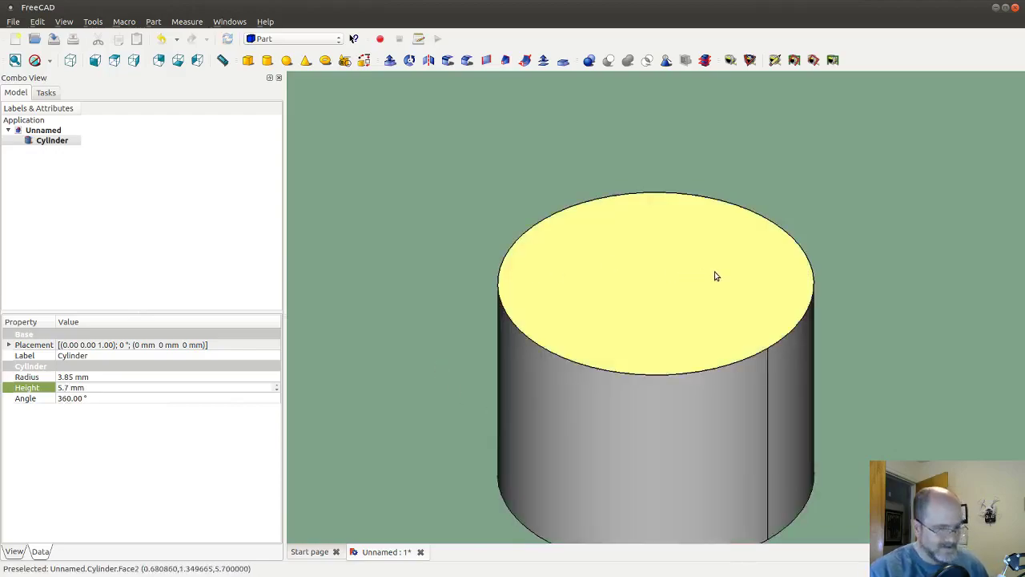
{"action": "scroll", "coordinate": [716, 274], "scroll_direction": "down", "scroll_amount": 3}
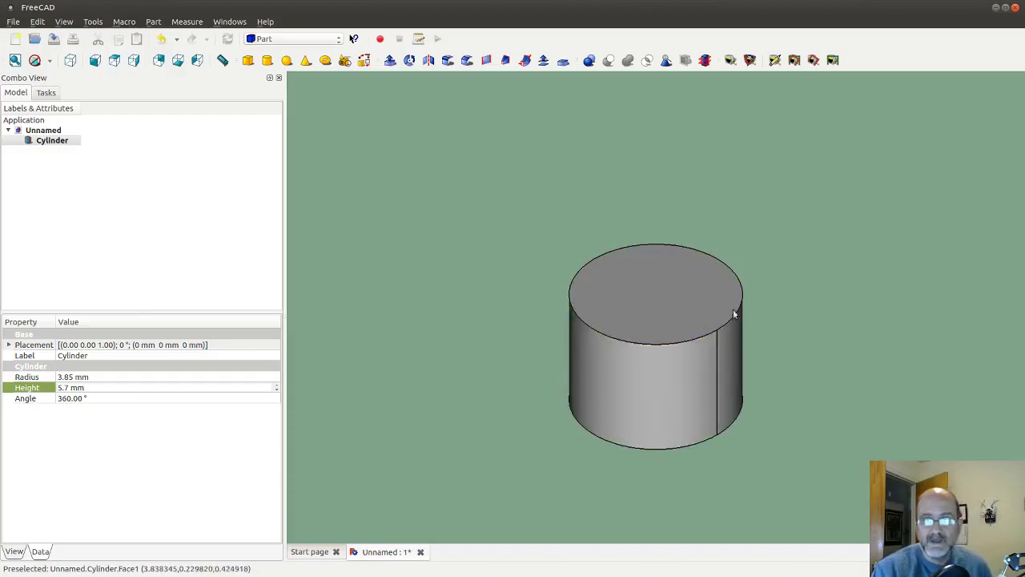
Add a second cylinder and switch to the Pinta sketch to look up the upright's overall width.
{"action": "left_click", "coordinate": [266, 61]}
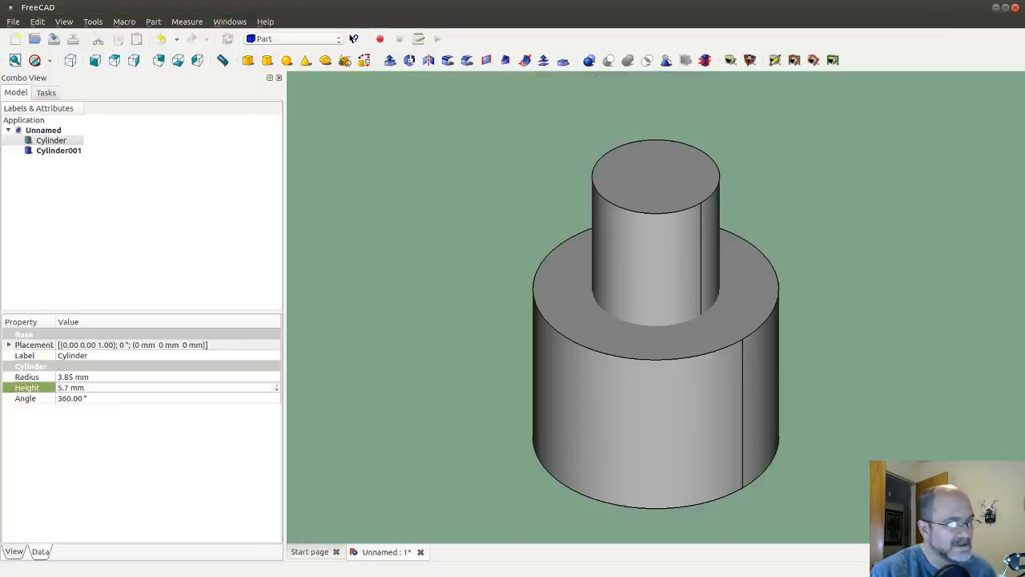
{"action": "key", "text": "alt+Tab"}
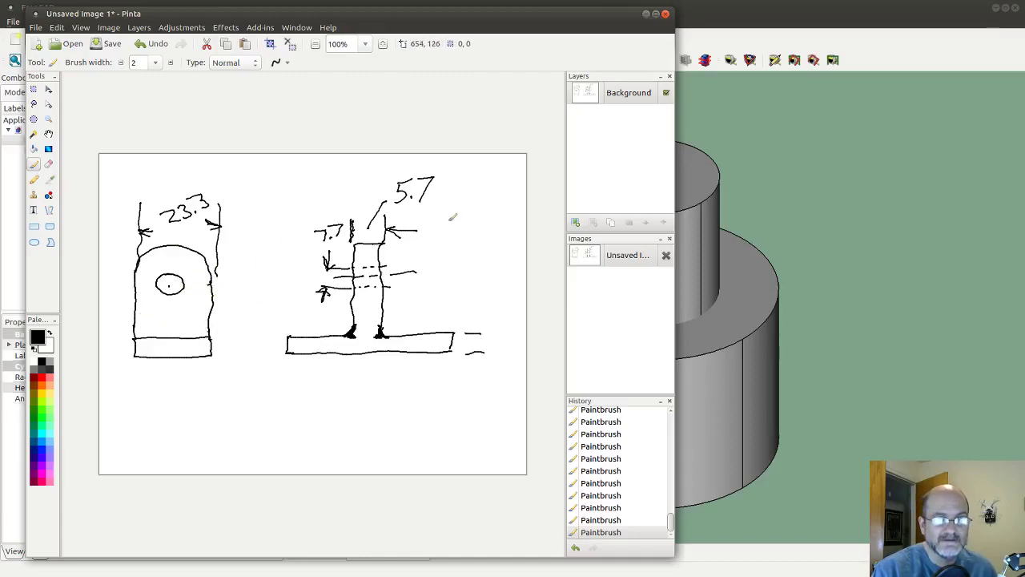
{"action": "left_click", "coordinate": [647, 14]}
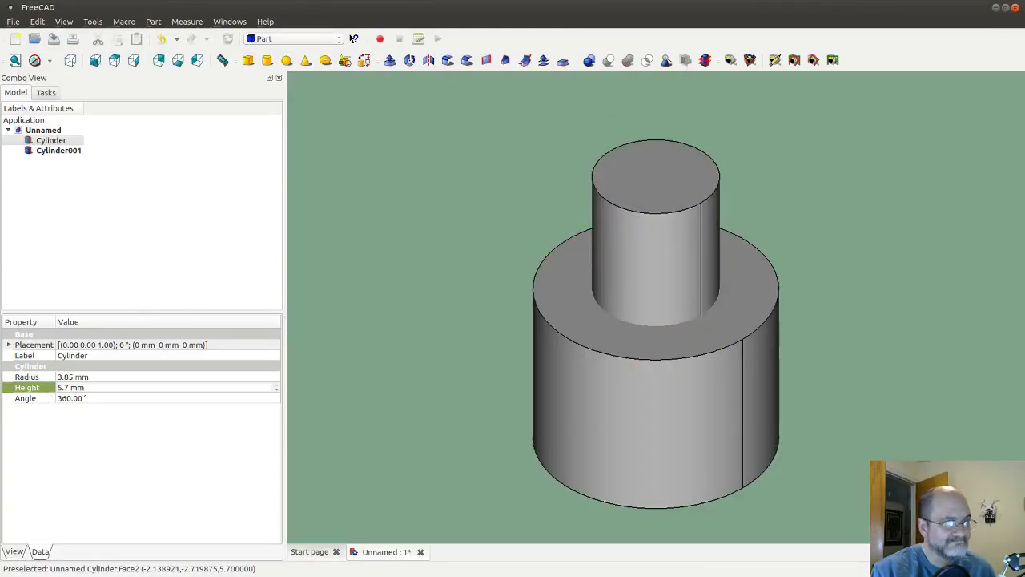
{"action": "key", "text": "alt+Tab"}
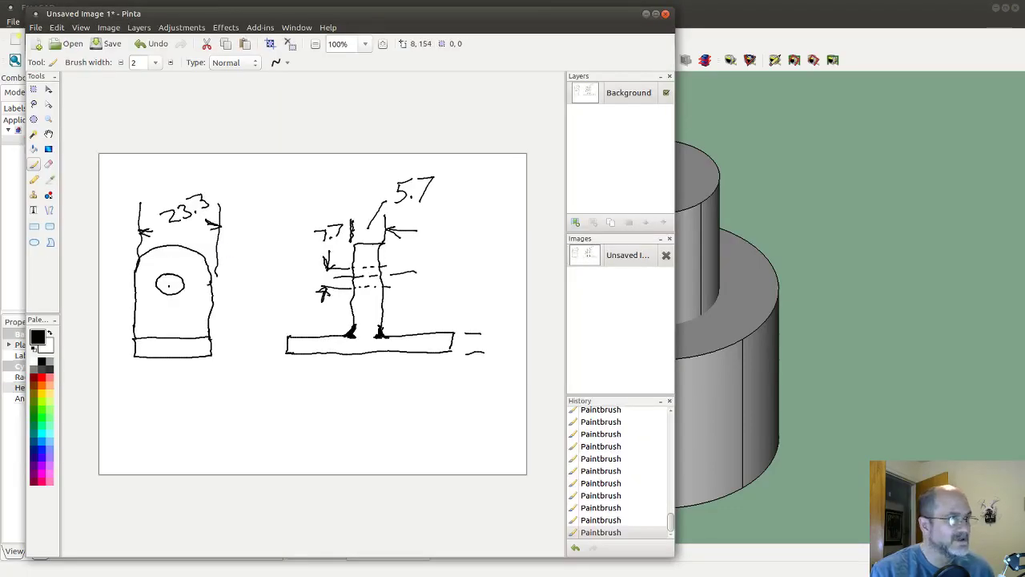
Calculate 23.3 divided by 2 in galculator, move the calculator out of the way and return to FreeCAD.
{"action": "key", "text": "alt+Tab"}
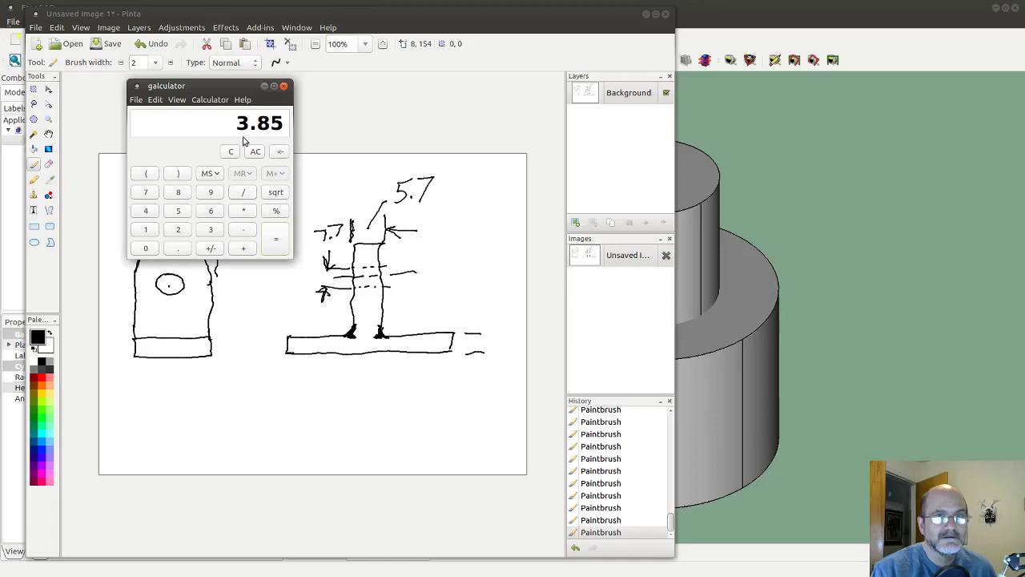
{"action": "left_click", "coordinate": [231, 152]}
{"action": "left_click", "coordinate": [180, 230]}
{"action": "left_click", "coordinate": [209, 230]}
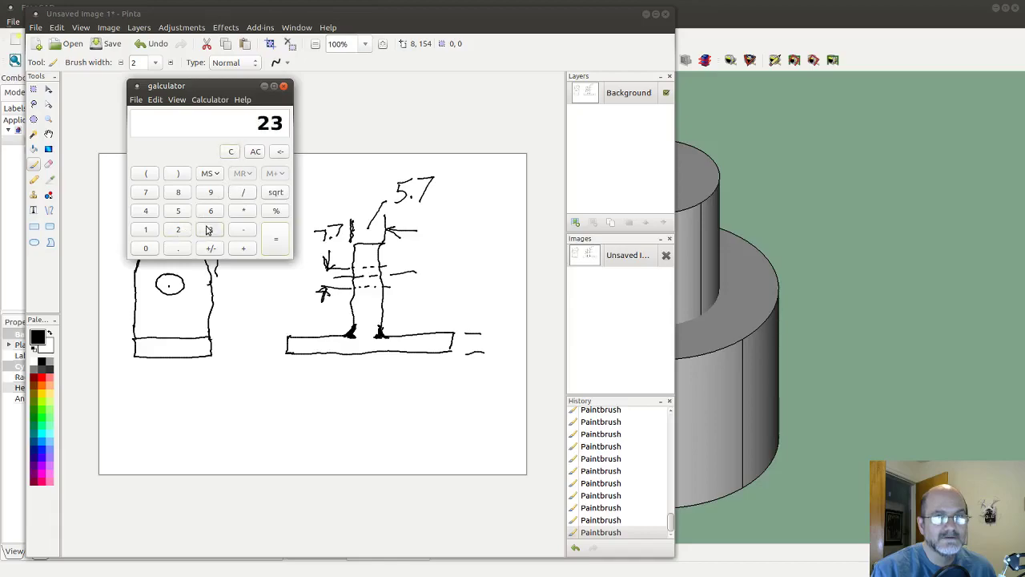
{"action": "left_click", "coordinate": [178, 249]}
{"action": "left_click", "coordinate": [210, 231]}
{"action": "left_click", "coordinate": [244, 192]}
{"action": "left_click", "coordinate": [185, 231]}
{"action": "left_click", "coordinate": [276, 245]}
{"action": "left_click_drag", "start_coordinate": [233, 86], "coordinate": [0, 112]}
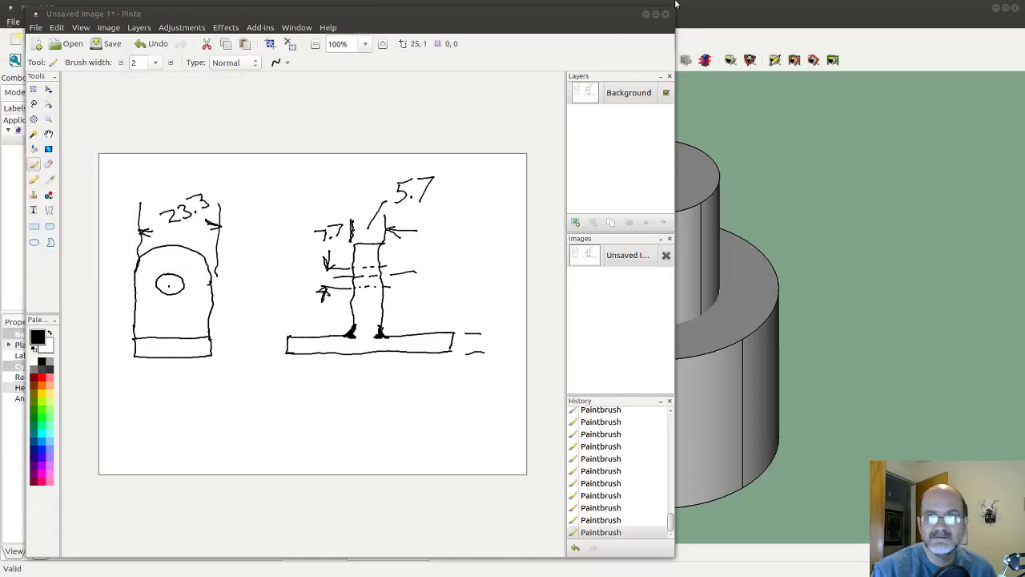
{"action": "left_click", "coordinate": [706, 4]}
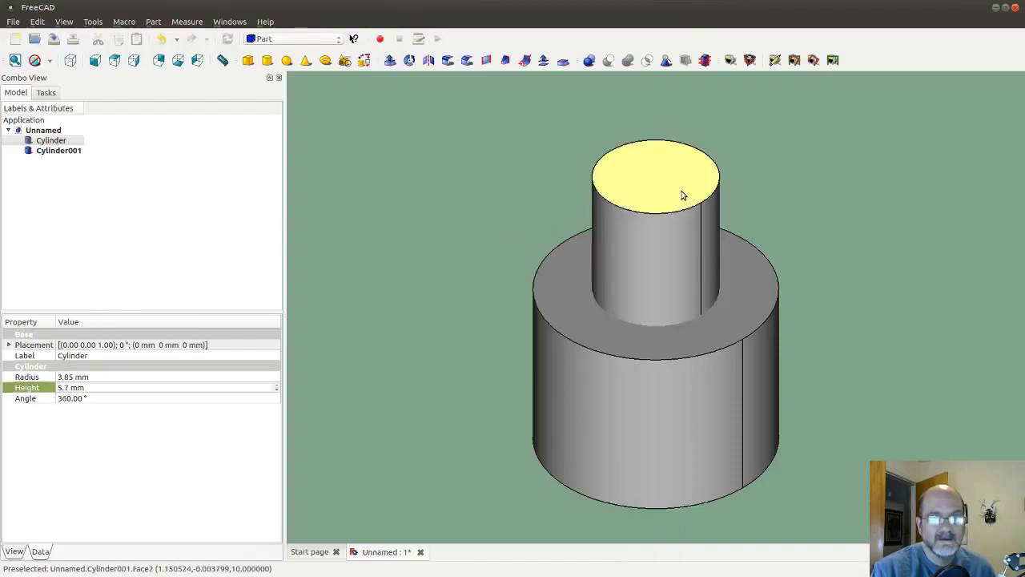
Set the second cylinder's radius to 11.65 mm.
{"action": "left_click", "coordinate": [60, 156]}
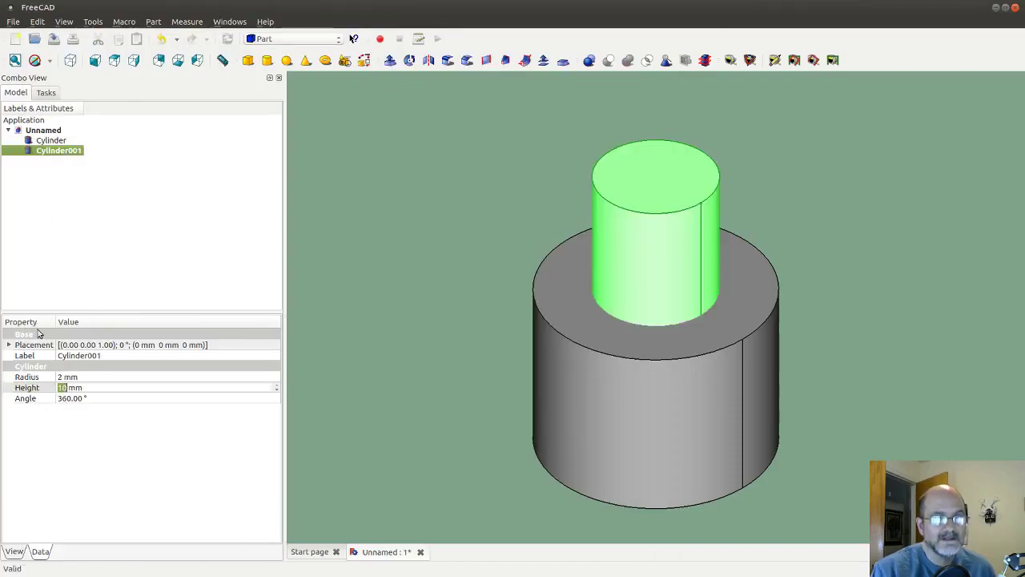
{"action": "left_click", "coordinate": [60, 377]}
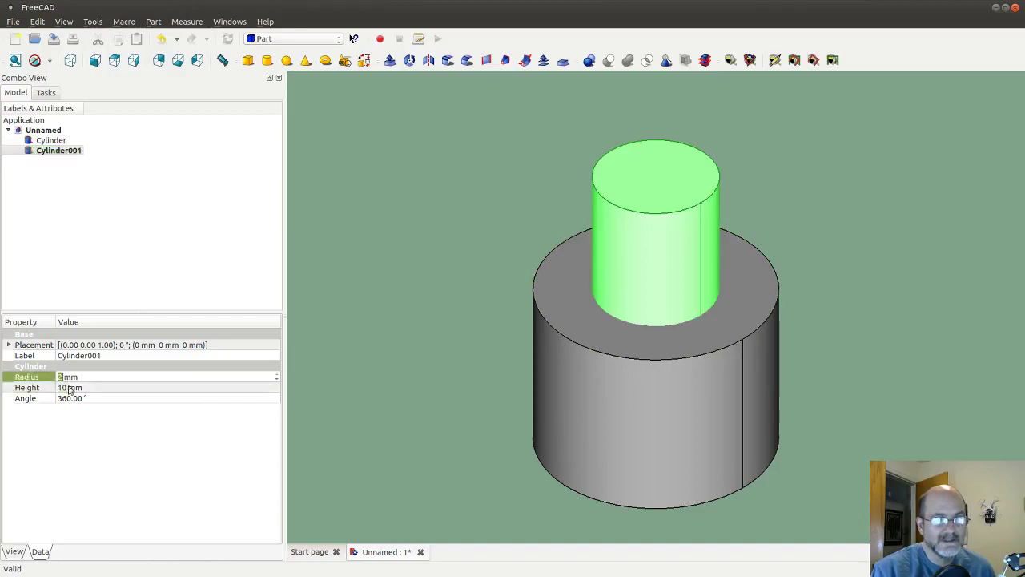
{"action": "type", "text": "11."}
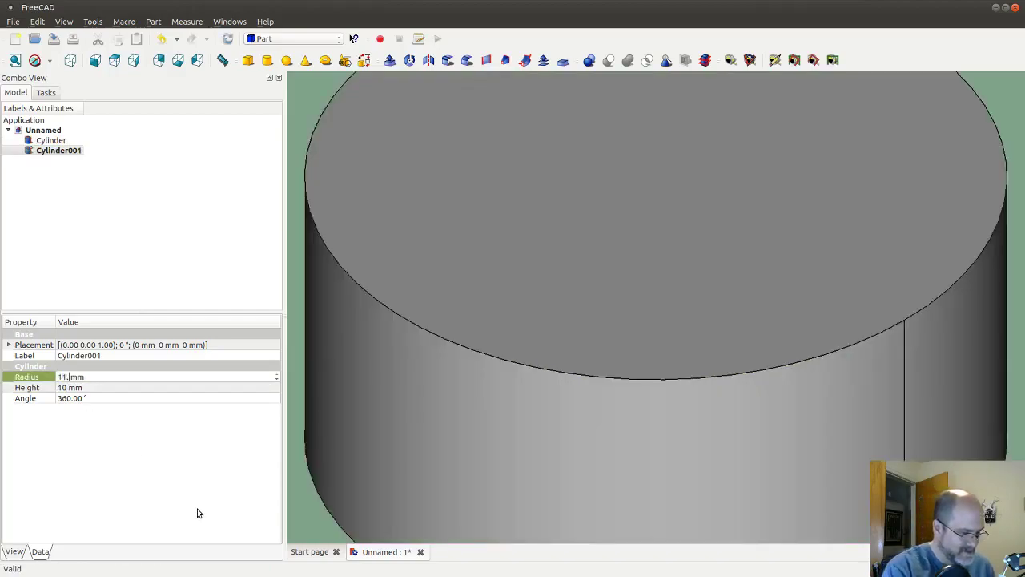
{"action": "type", "text": "65"}
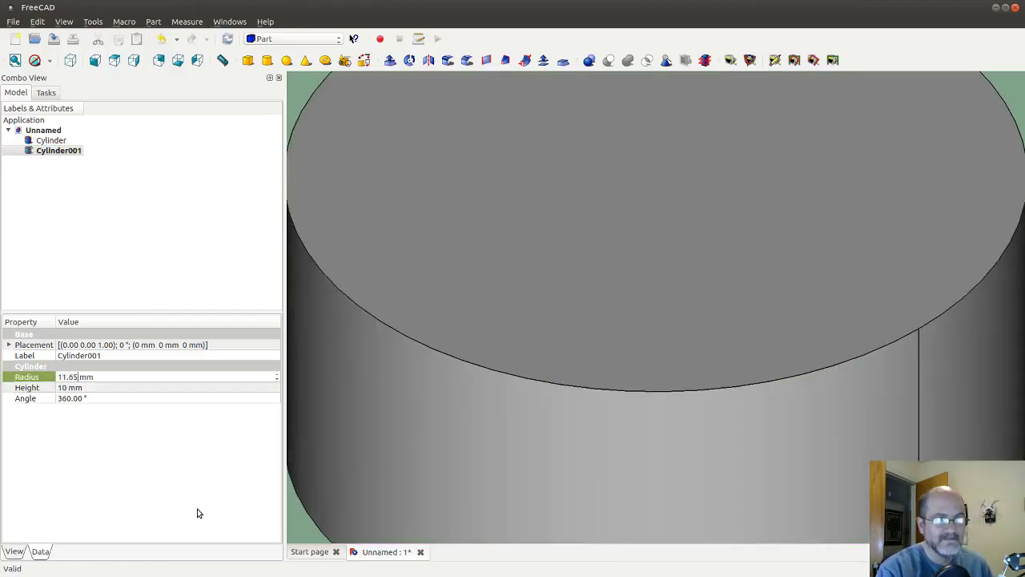
{"action": "scroll", "coordinate": [536, 389], "scroll_direction": "down", "scroll_amount": 5}
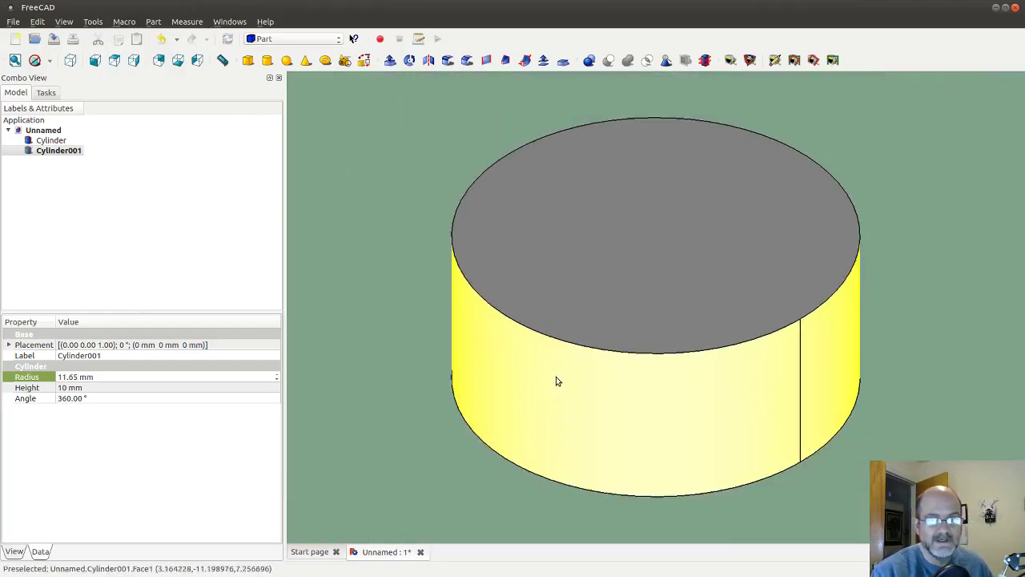
Set the second cylinder's height to 5.8 mm and deselect it.
{"action": "left_click", "coordinate": [67, 387]}
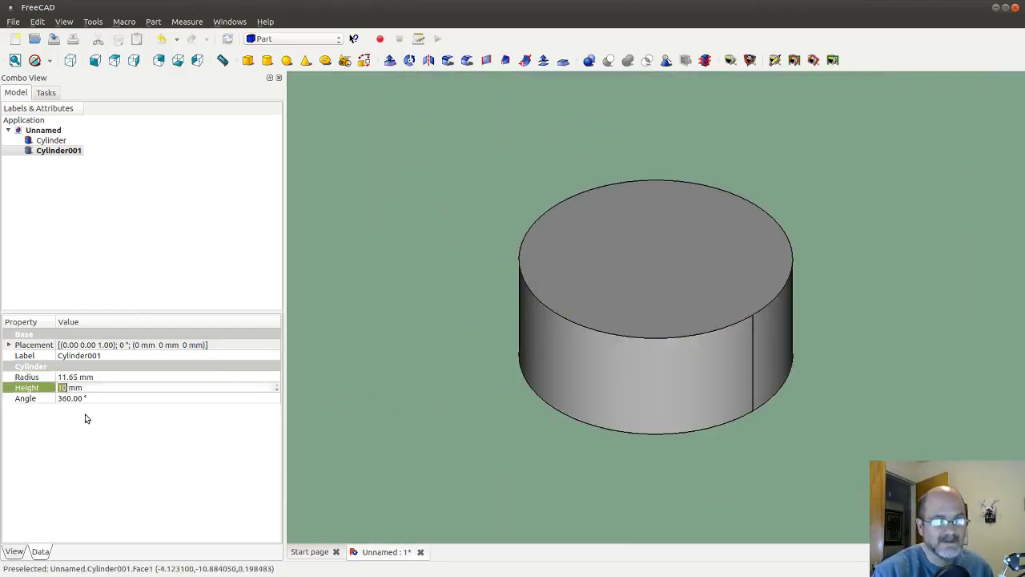
{"action": "type", "text": "5."}
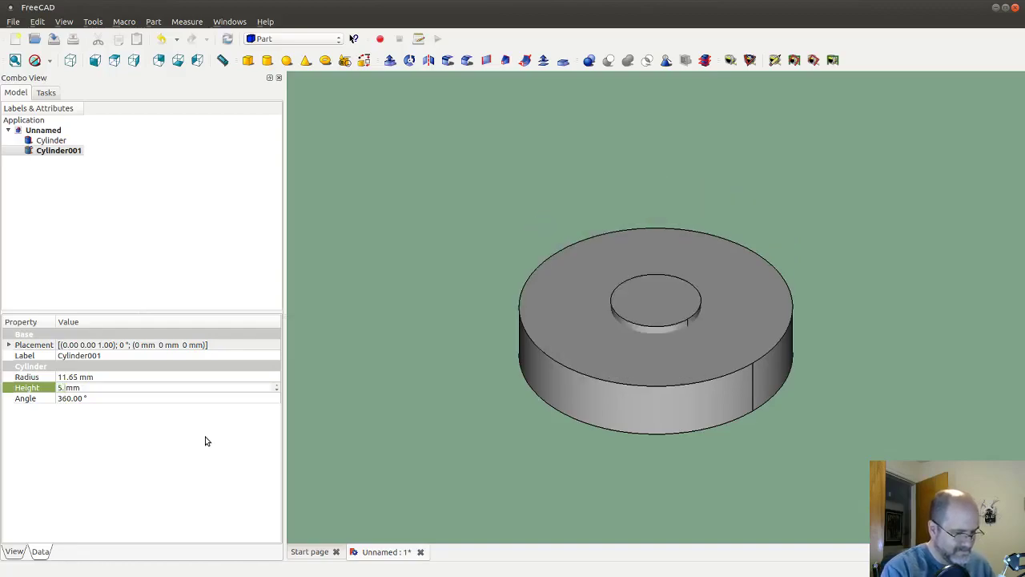
{"action": "type", "text": "8"}
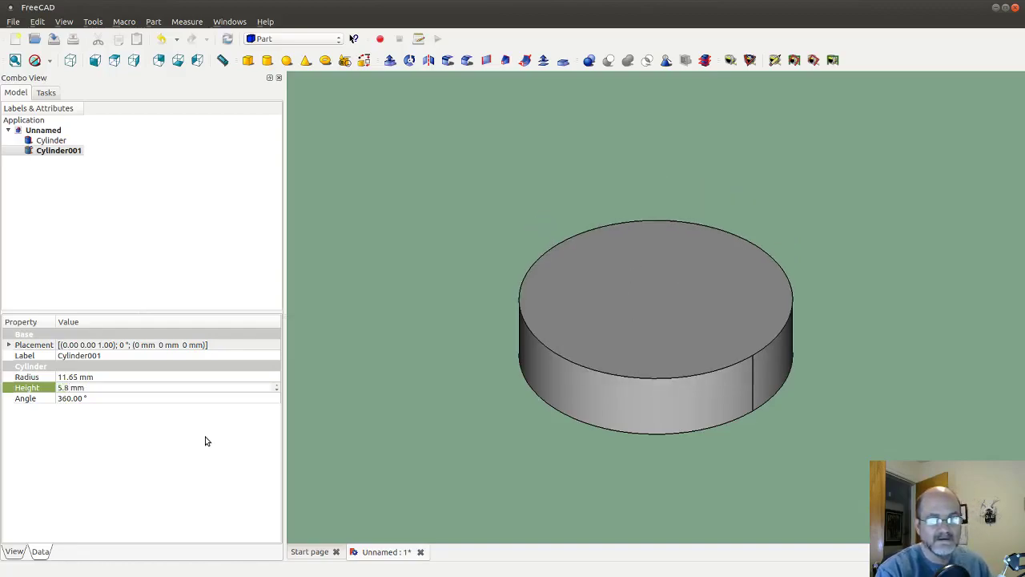
{"action": "left_click", "coordinate": [381, 463]}
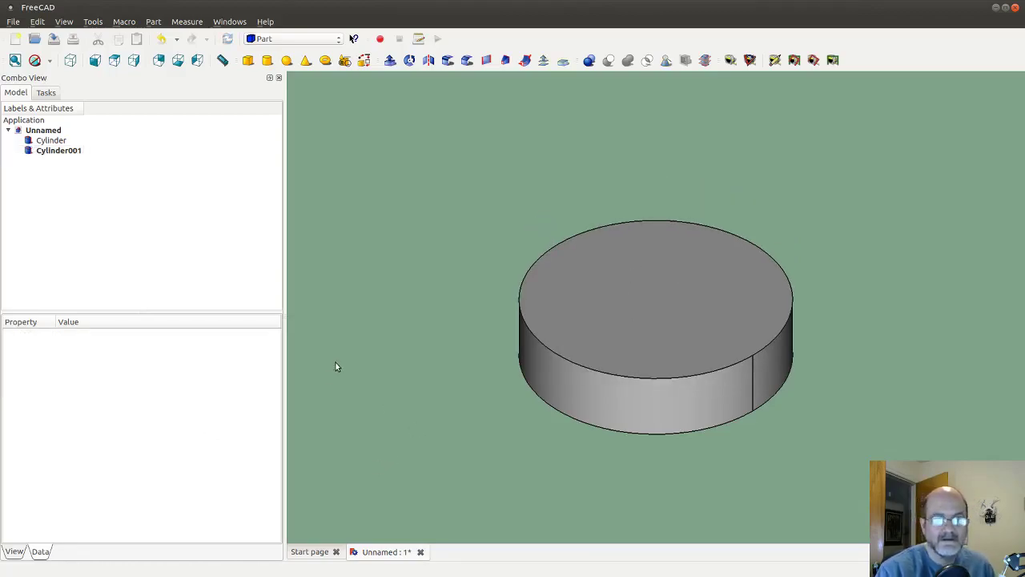
Compare the two cylinders' properties and set the smaller hole cylinder's height to 6 mm.
{"action": "left_click", "coordinate": [51, 141]}
{"action": "left_click", "coordinate": [59, 151]}
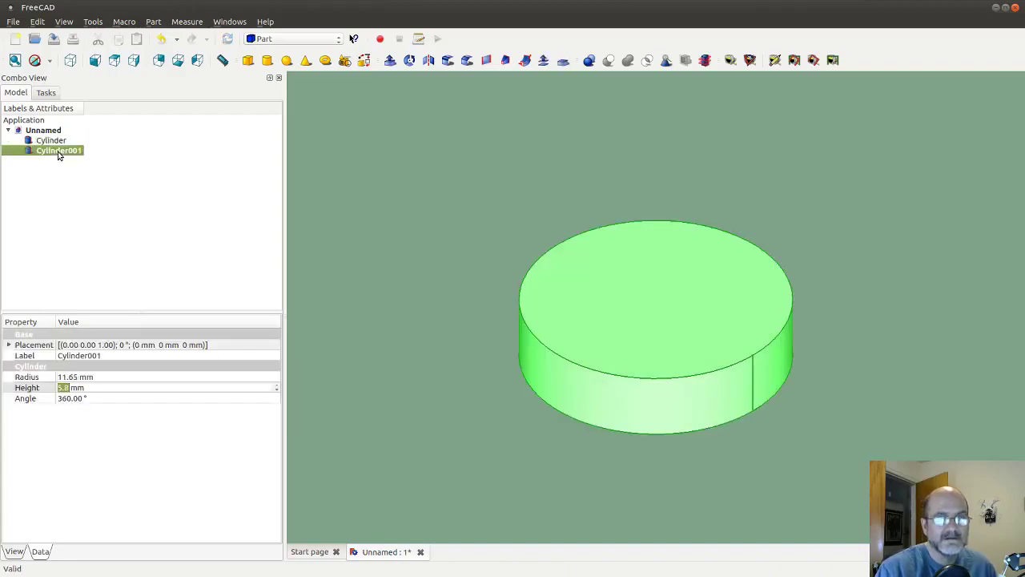
{"action": "left_click", "coordinate": [51, 141]}
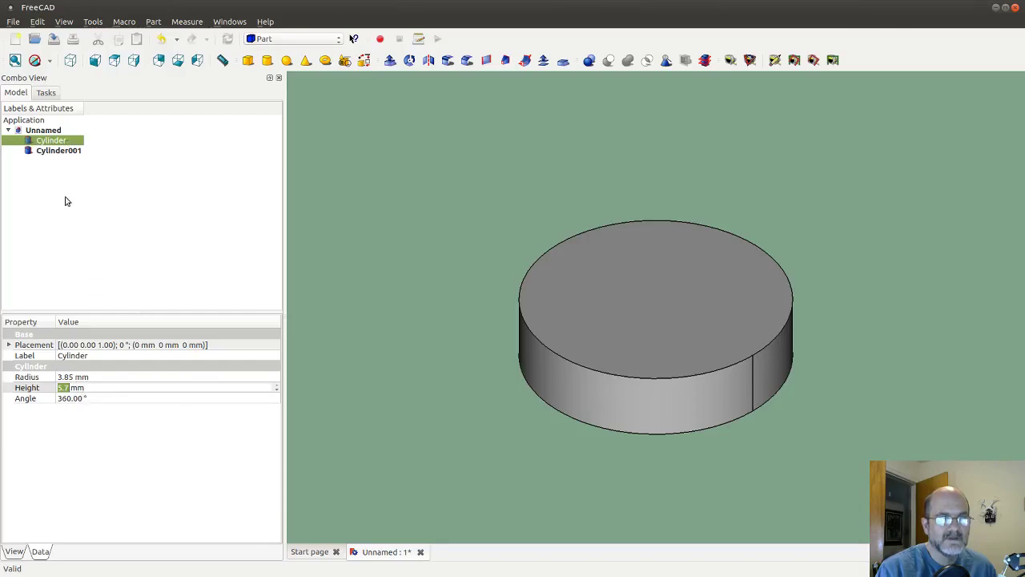
{"action": "left_click", "coordinate": [69, 388]}
{"action": "left_click", "coordinate": [46, 387]}
{"action": "left_click", "coordinate": [68, 388]}
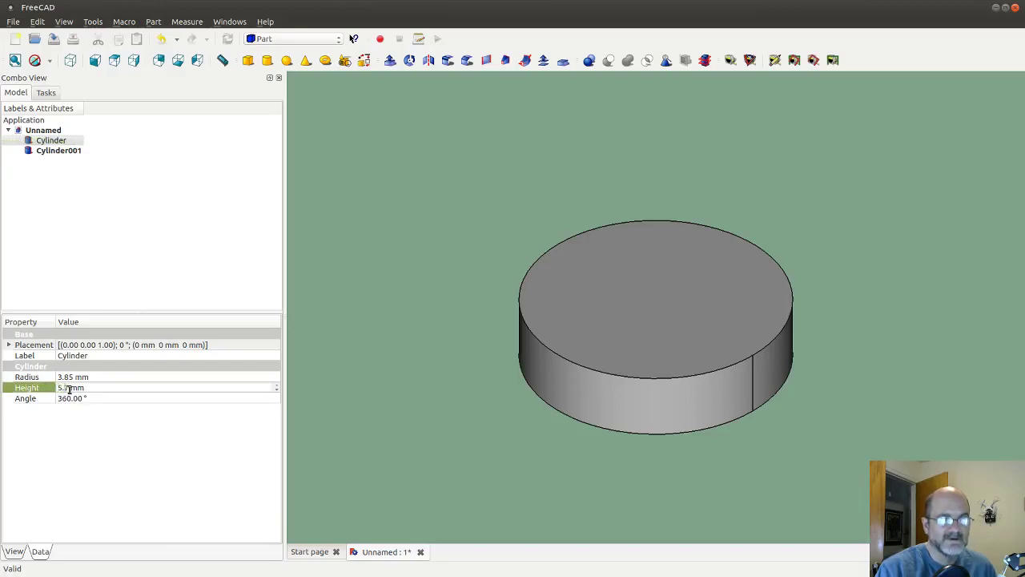
{"action": "double_click", "coordinate": [66, 388]}
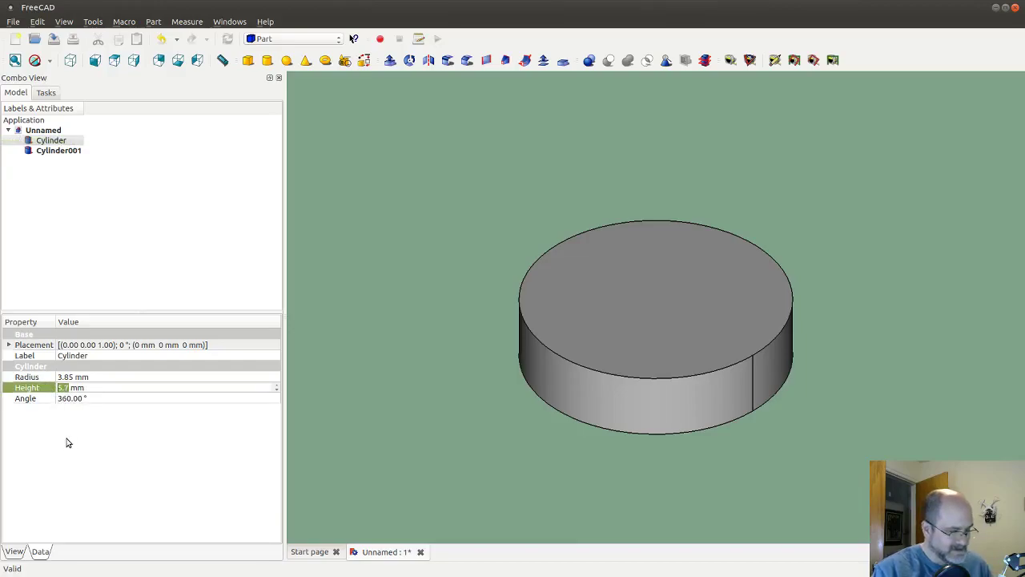
{"action": "type", "text": "6"}
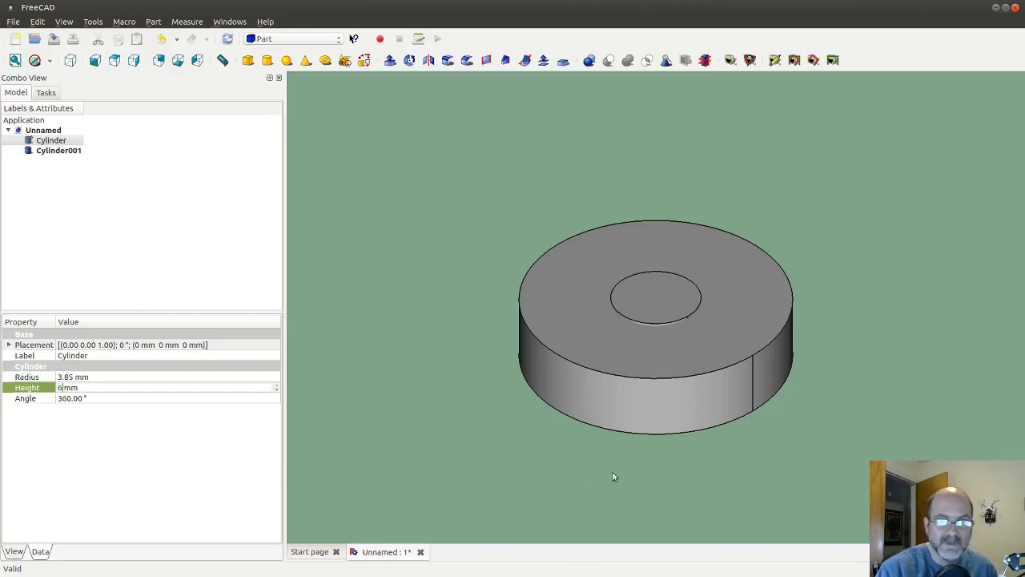
Set the larger cylinder's height to 5.7 mm.
{"action": "left_click", "coordinate": [58, 150]}
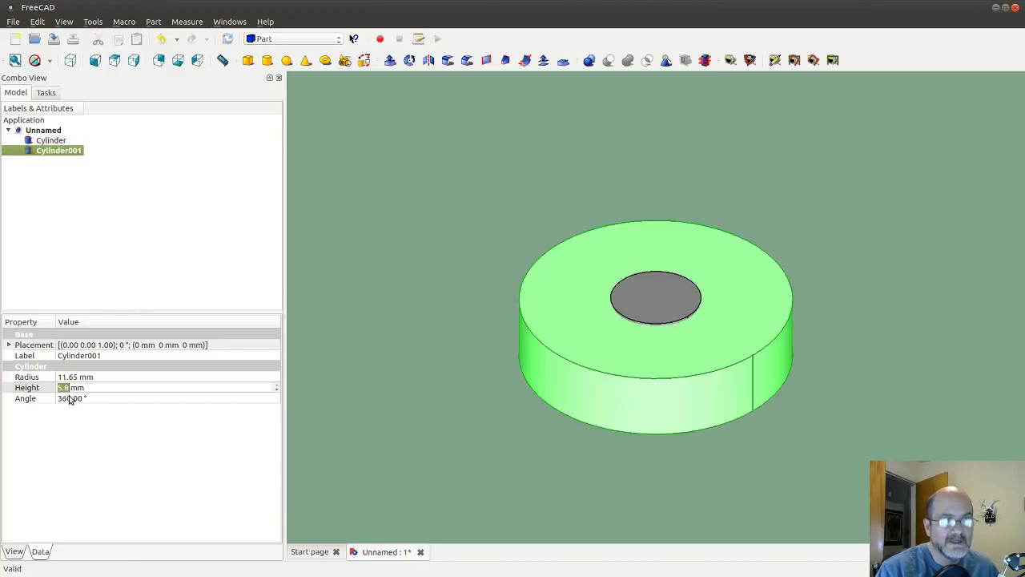
{"action": "left_click", "coordinate": [68, 387]}
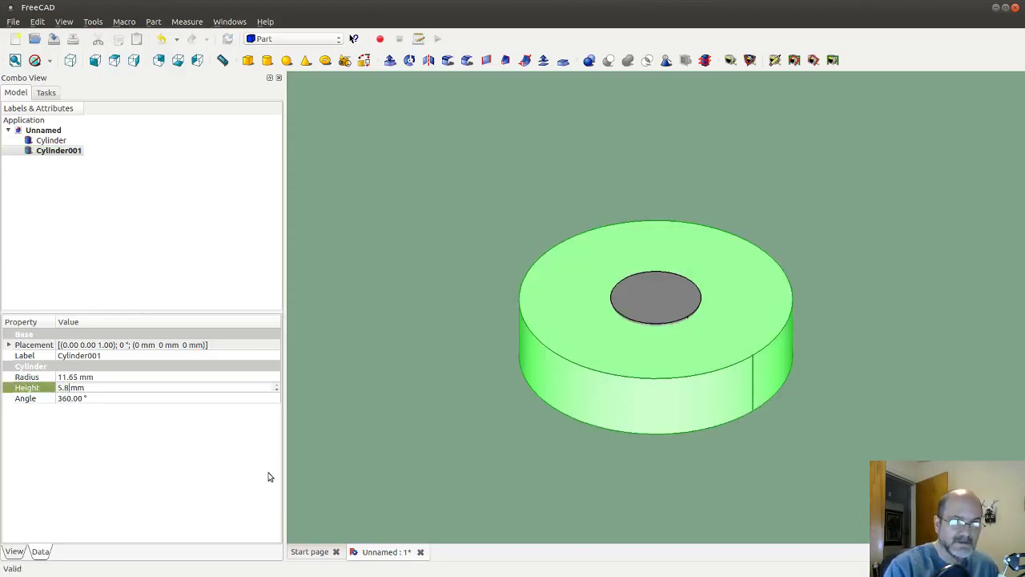
{"action": "key", "text": "BackSpace"}
{"action": "type", "text": "7"}
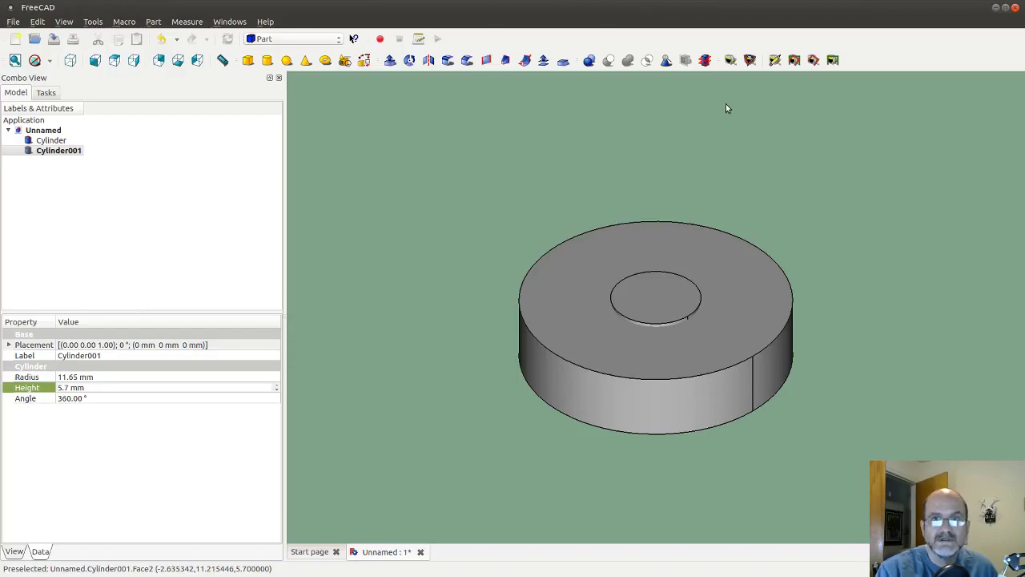
Add a cube and set its width to 23.3 mm.
{"action": "left_click", "coordinate": [249, 61]}
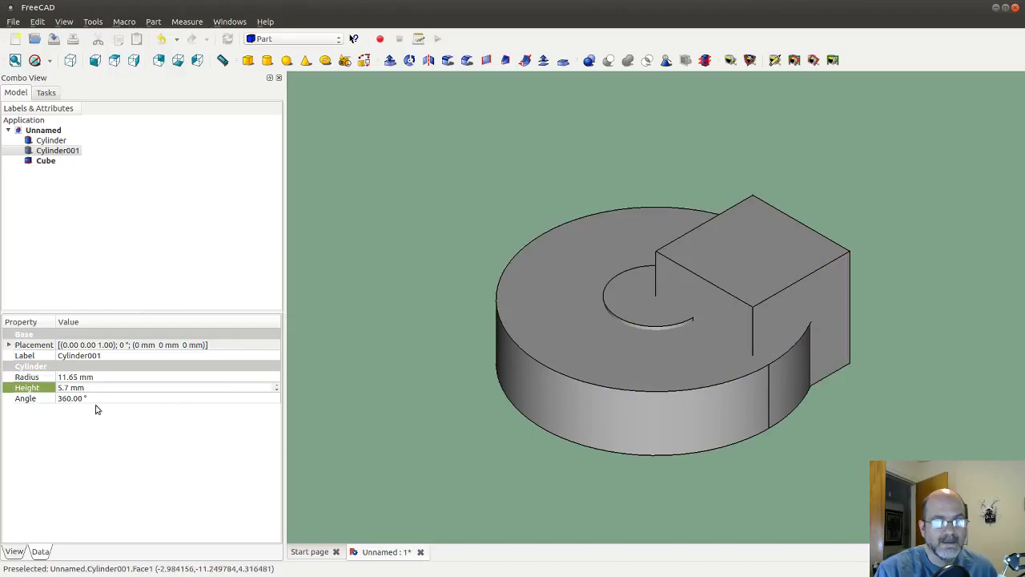
{"action": "left_click", "coordinate": [45, 161]}
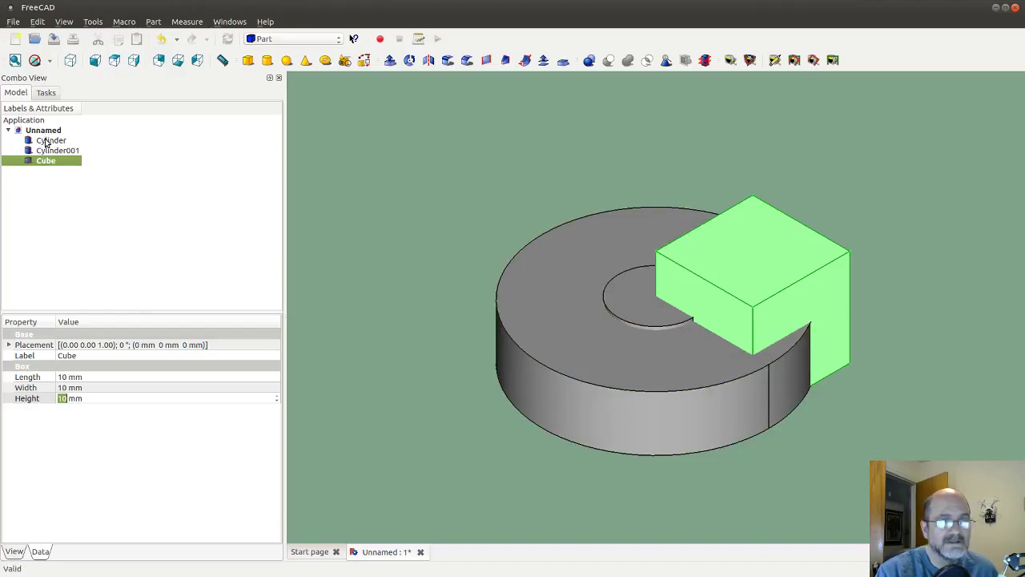
{"action": "left_click", "coordinate": [67, 388]}
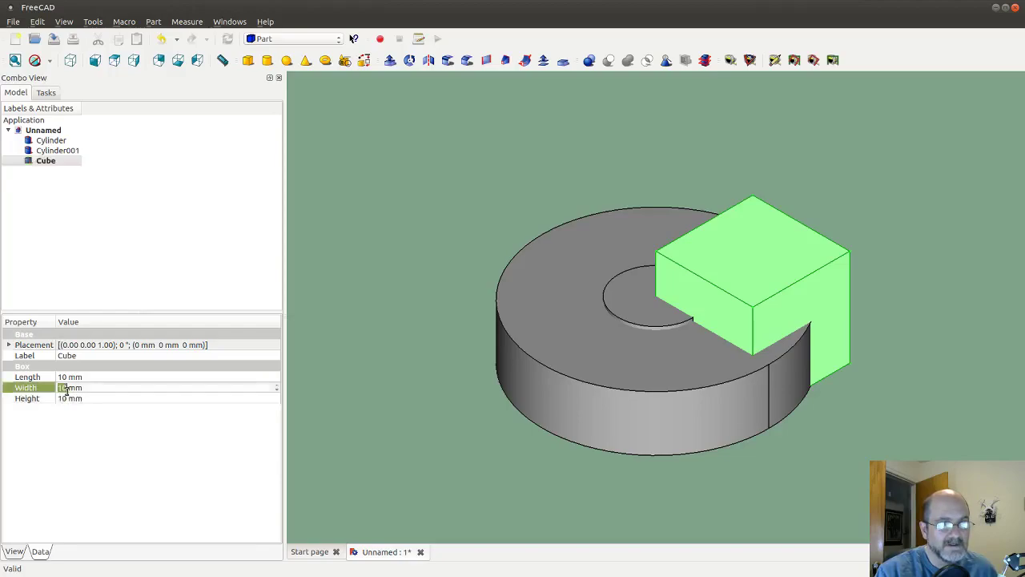
{"action": "type", "text": "23"}
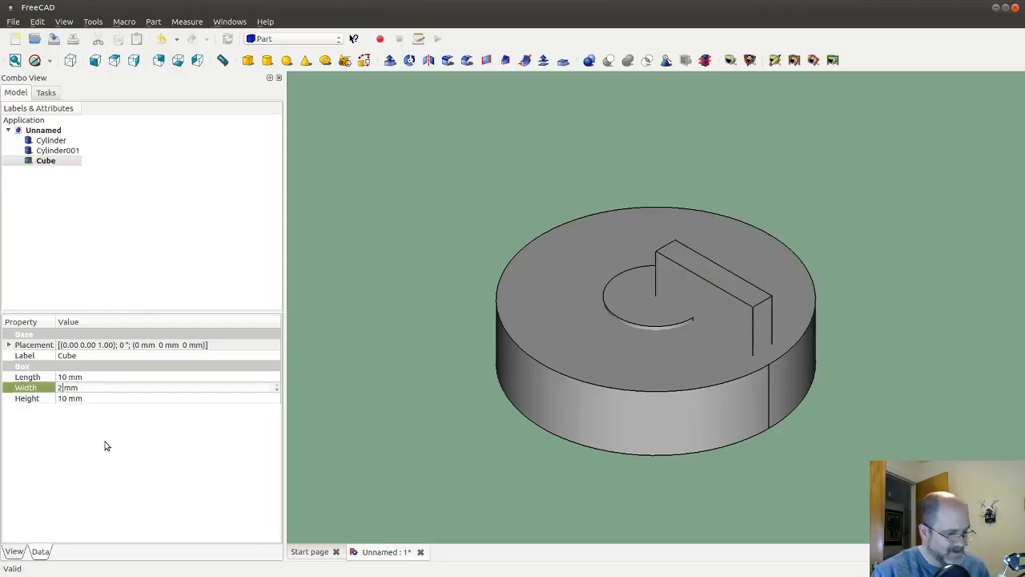
{"action": "type", "text": ".3"}
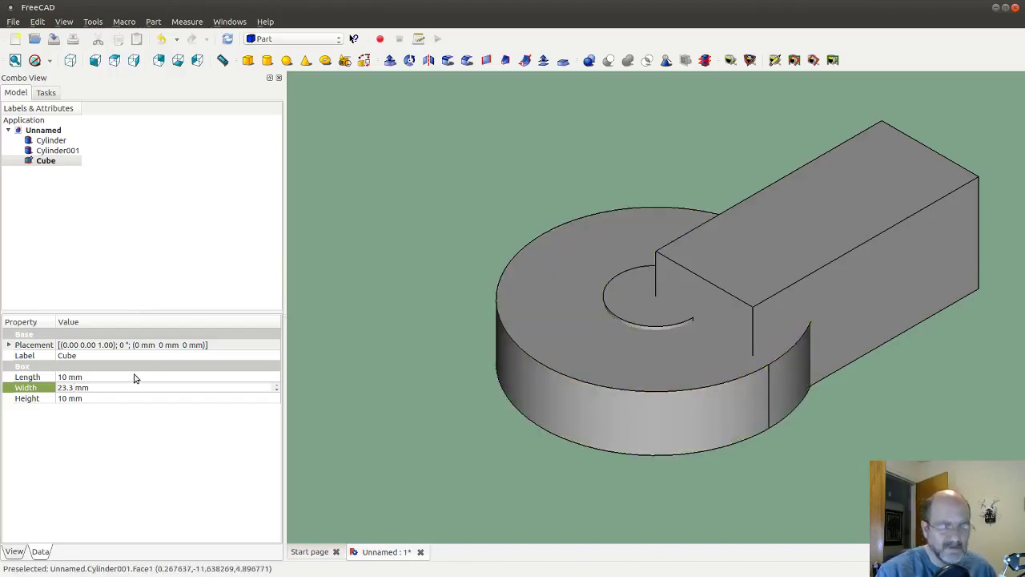
Set the cube's height to 5.7 mm.
{"action": "left_click", "coordinate": [69, 399]}
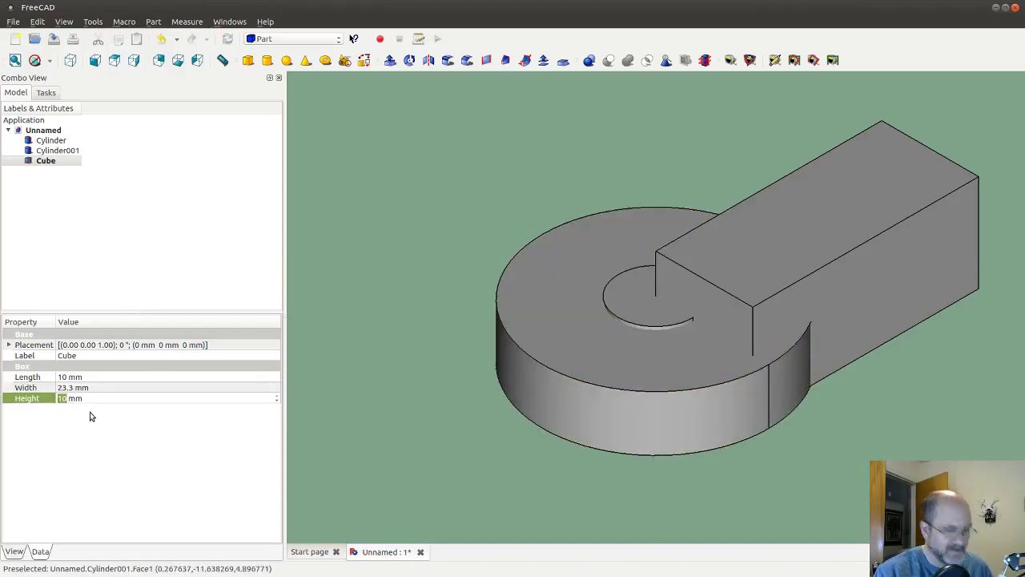
{"action": "type", "text": "5.7"}
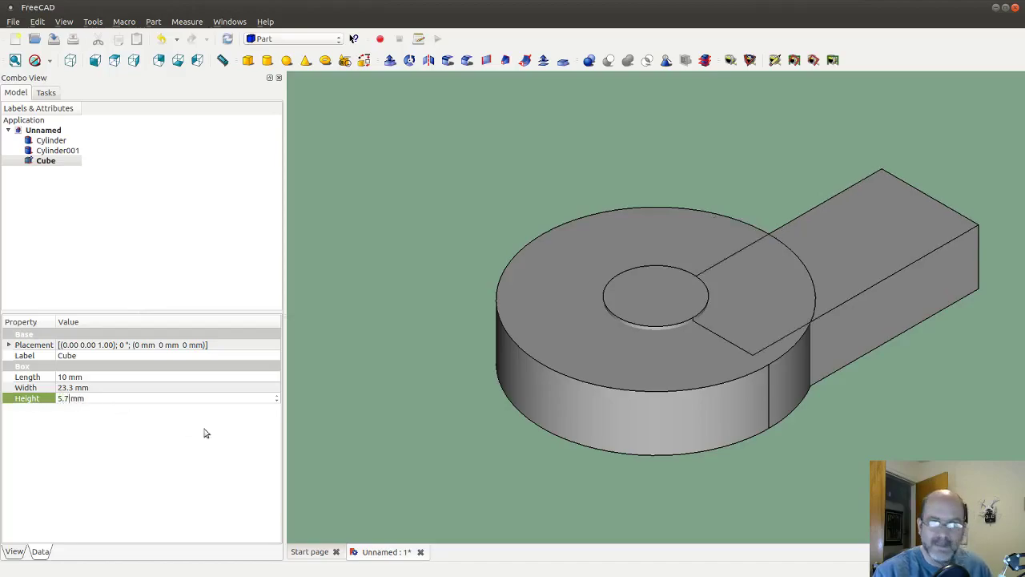
{"action": "left_click", "coordinate": [67, 378]}
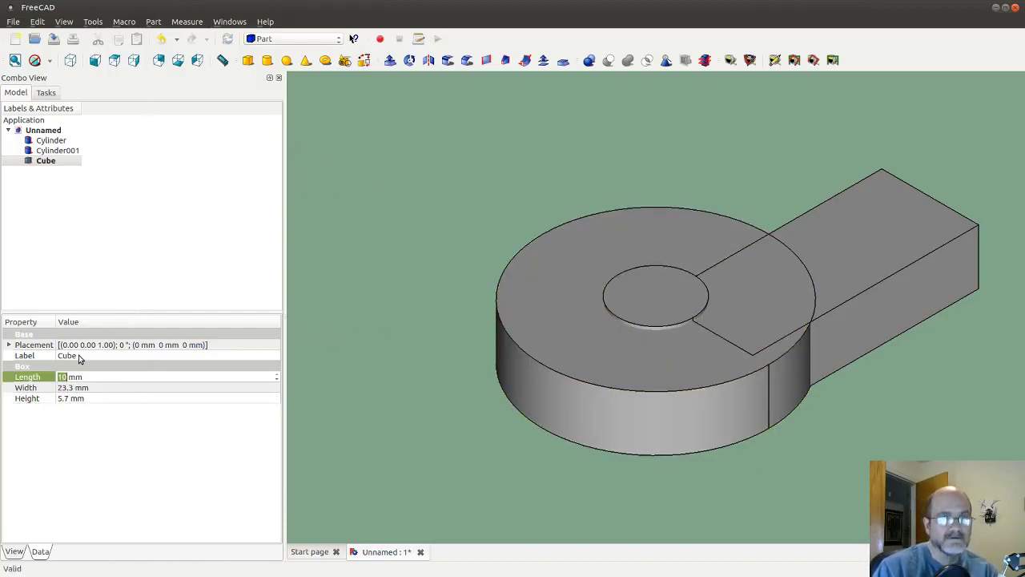
Move the cube to a Y translation of -11.65 mm in its placement and accept the change.
{"action": "left_click", "coordinate": [116, 346]}
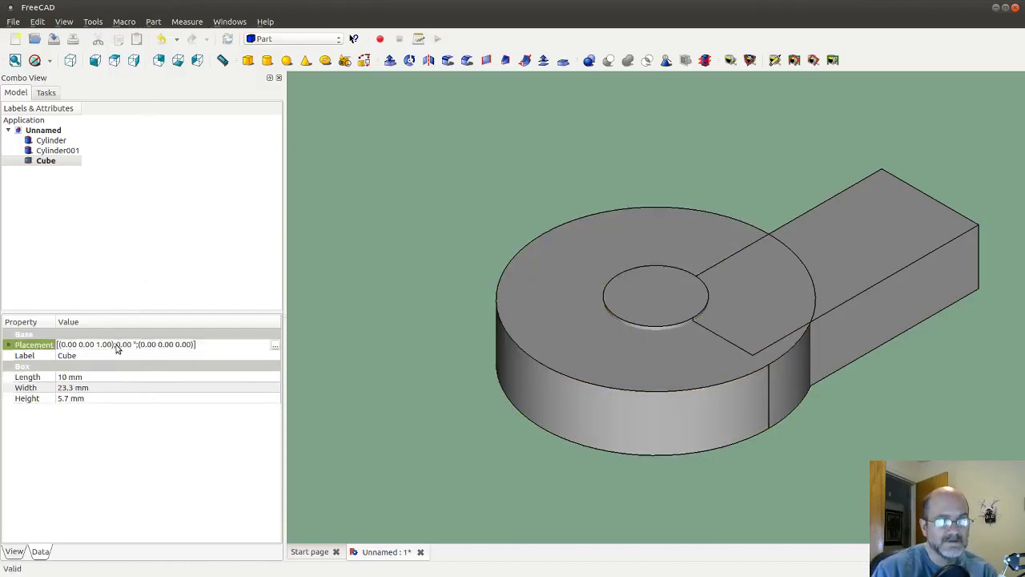
{"action": "left_click", "coordinate": [275, 346]}
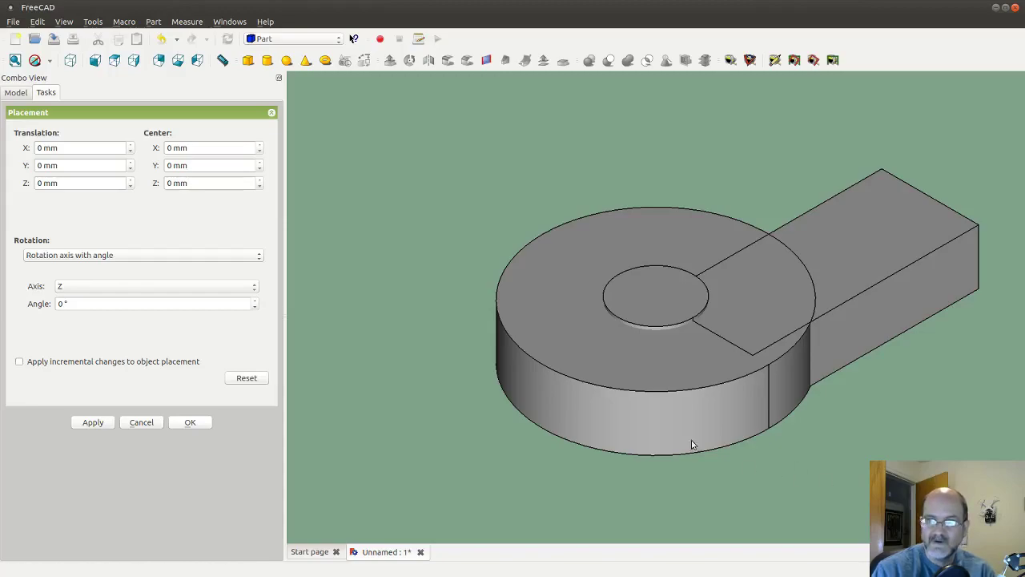
{"action": "left_click", "coordinate": [37, 166]}
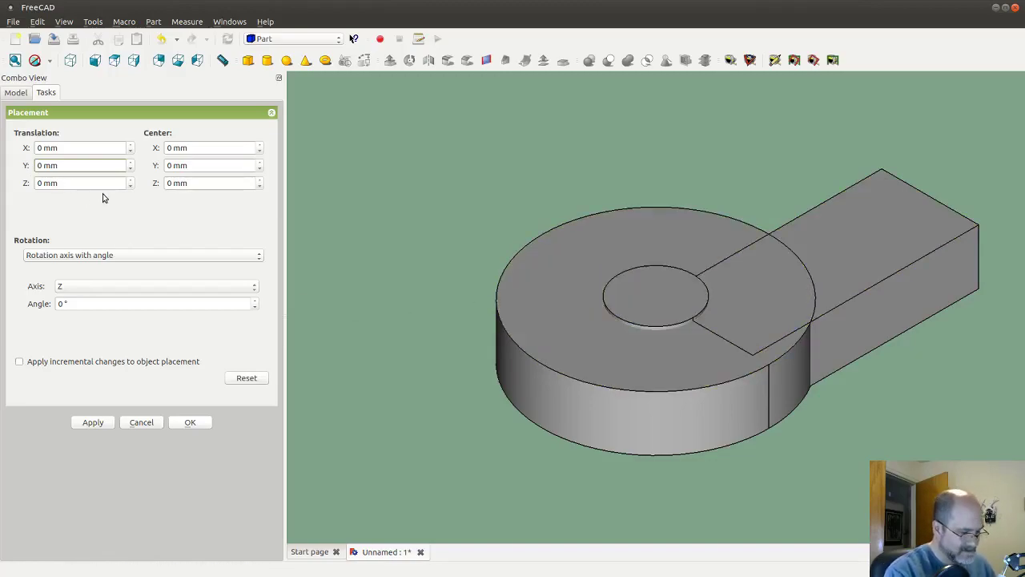
{"action": "type", "text": "-11."}
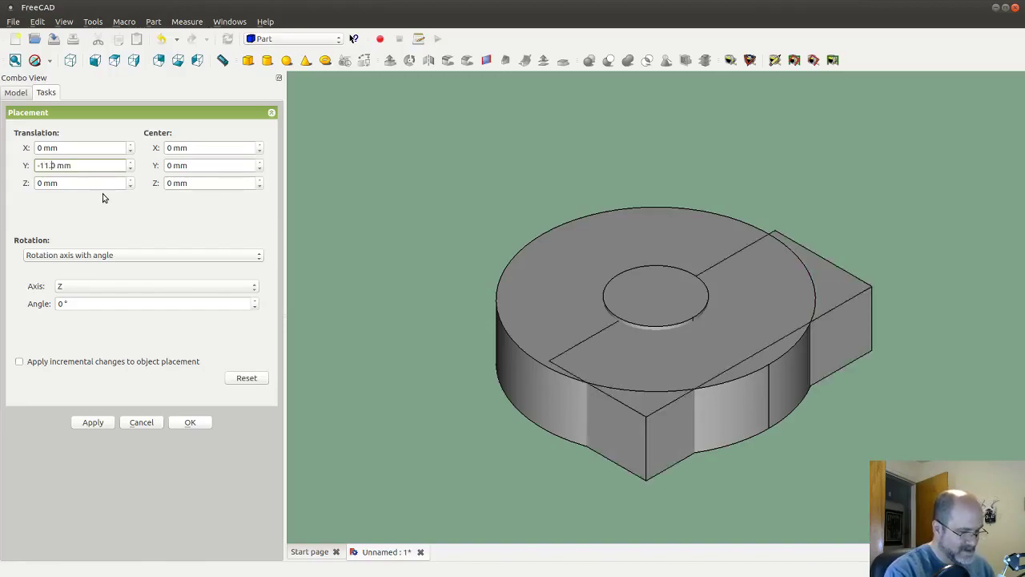
{"action": "type", "text": "65"}
{"action": "key", "text": "Return"}
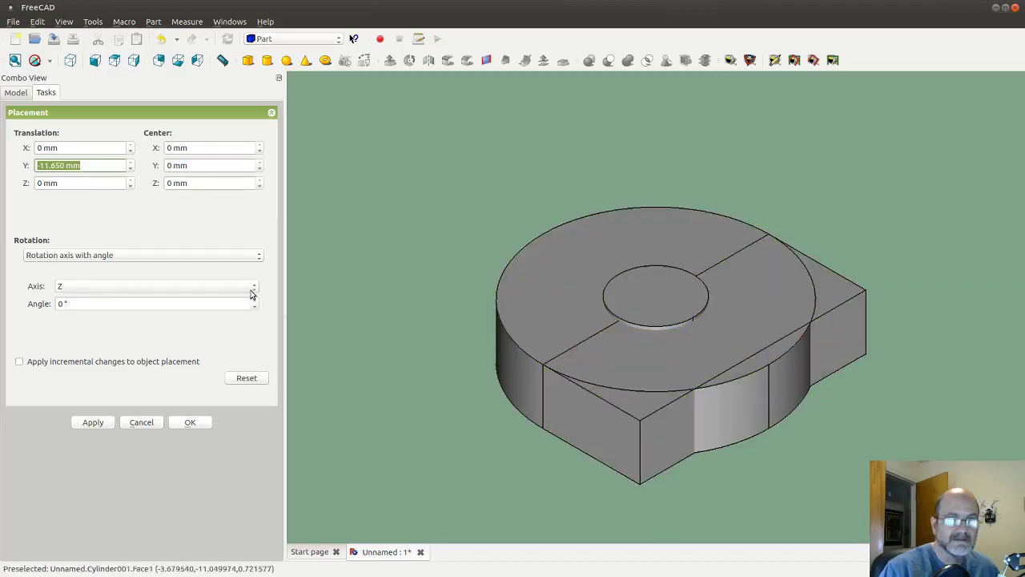
{"action": "left_click", "coordinate": [93, 422]}
{"action": "left_click", "coordinate": [190, 422]}
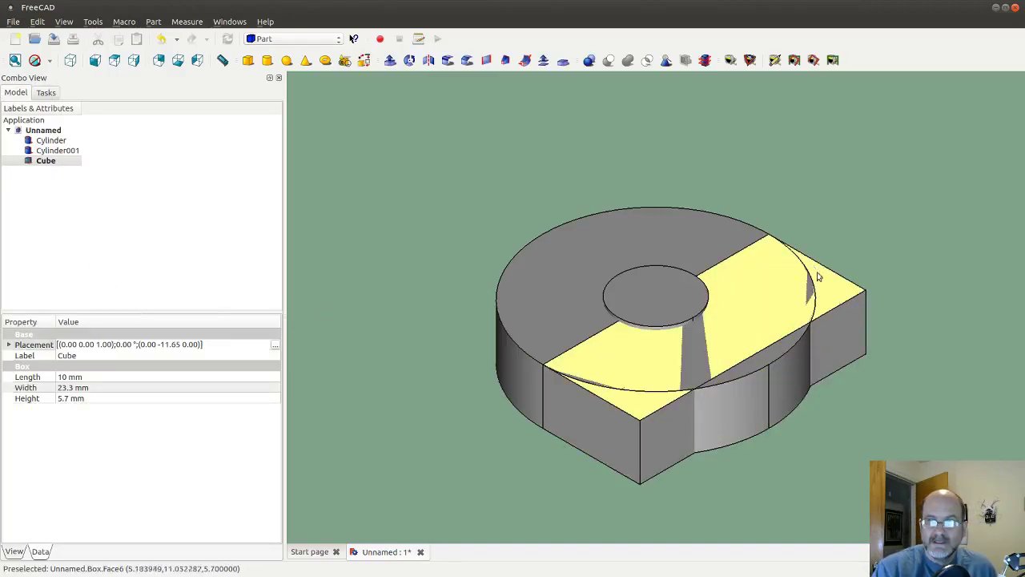
Set the cube's length to 30 mm and check the base outline from below and above.
{"action": "scroll", "coordinate": [839, 368], "scroll_direction": "down", "scroll_amount": 2}
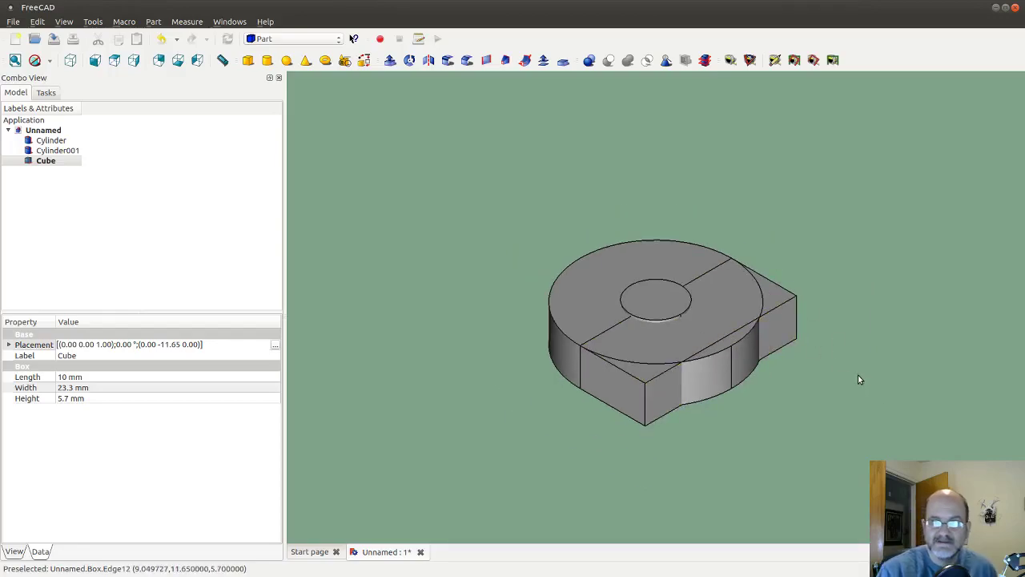
{"action": "left_click", "coordinate": [68, 377]}
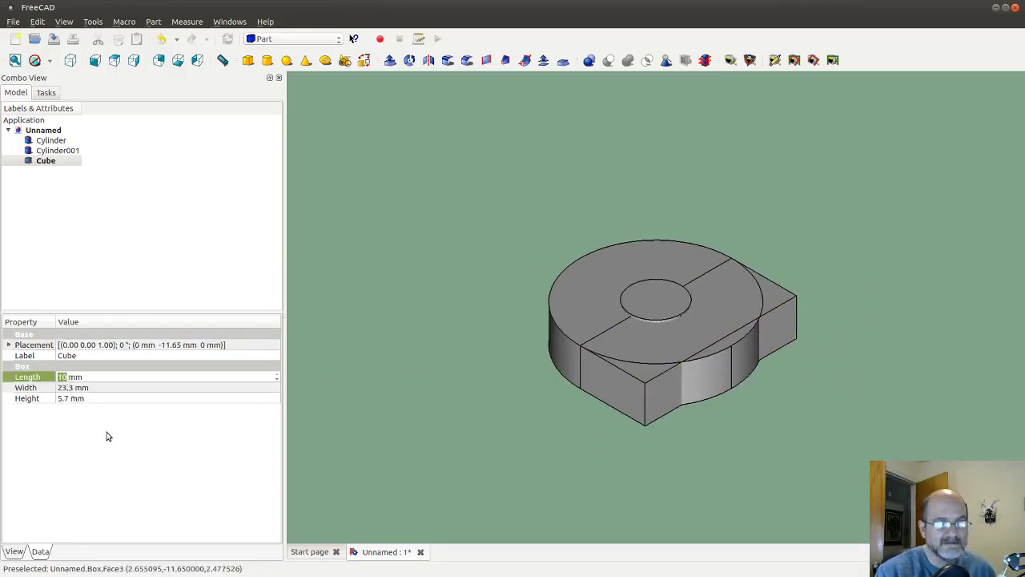
{"action": "type", "text": "30"}
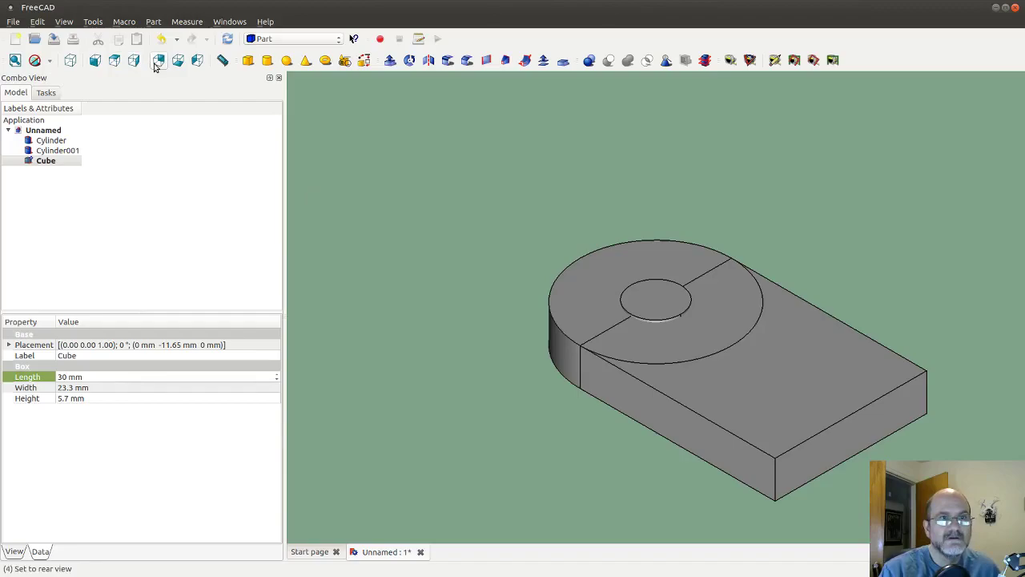
{"action": "left_click", "coordinate": [183, 64]}
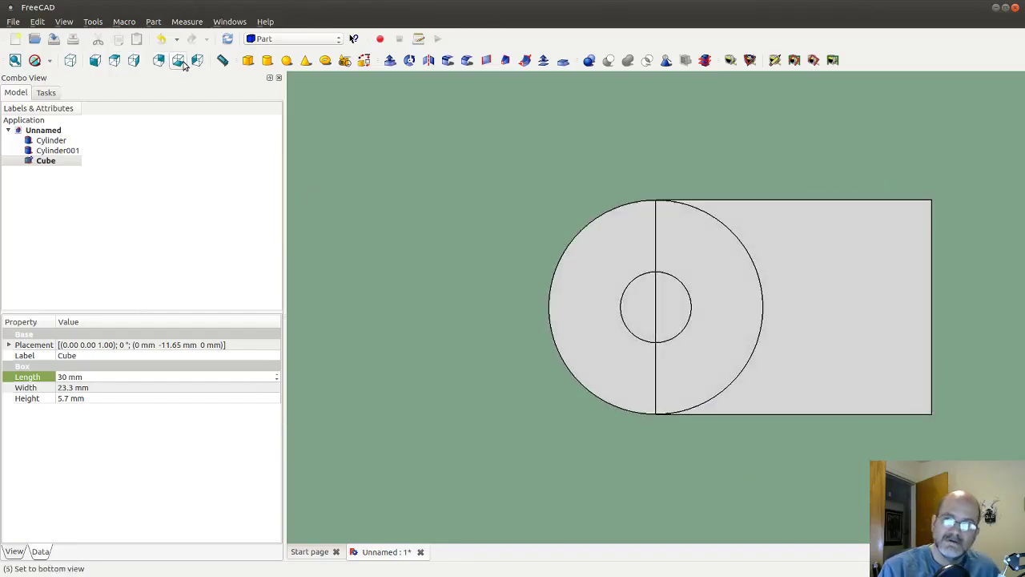
{"action": "left_click", "coordinate": [115, 64]}
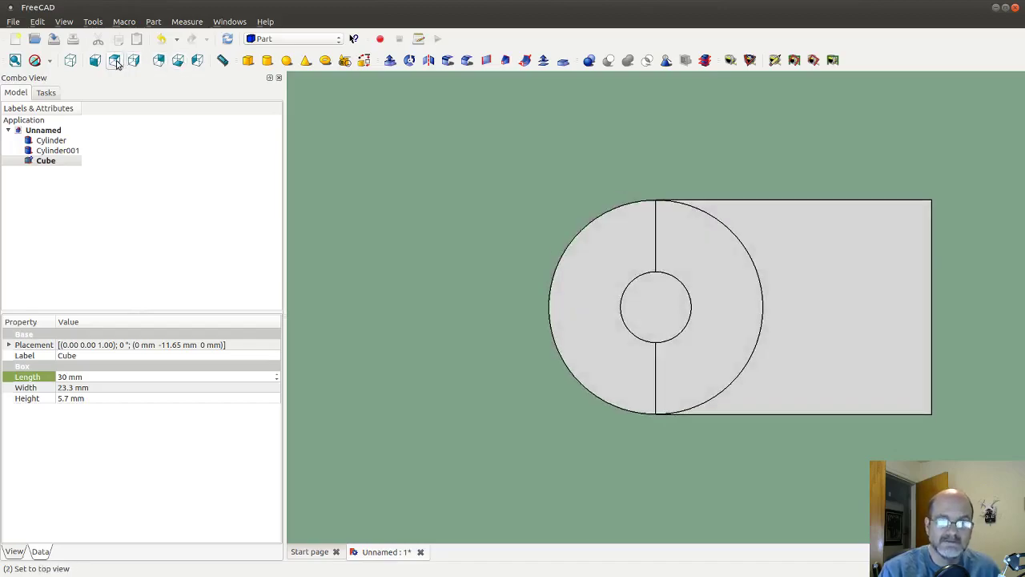
{"action": "left_click", "coordinate": [69, 62]}
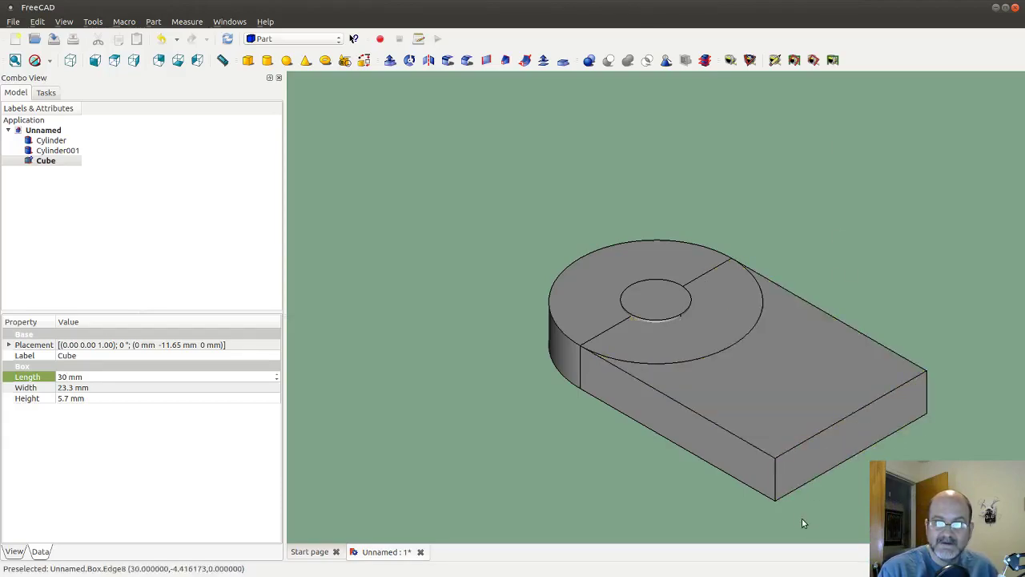
Add a second cube for the upright and set its width to 23.3 mm.
{"action": "left_click", "coordinate": [248, 60]}
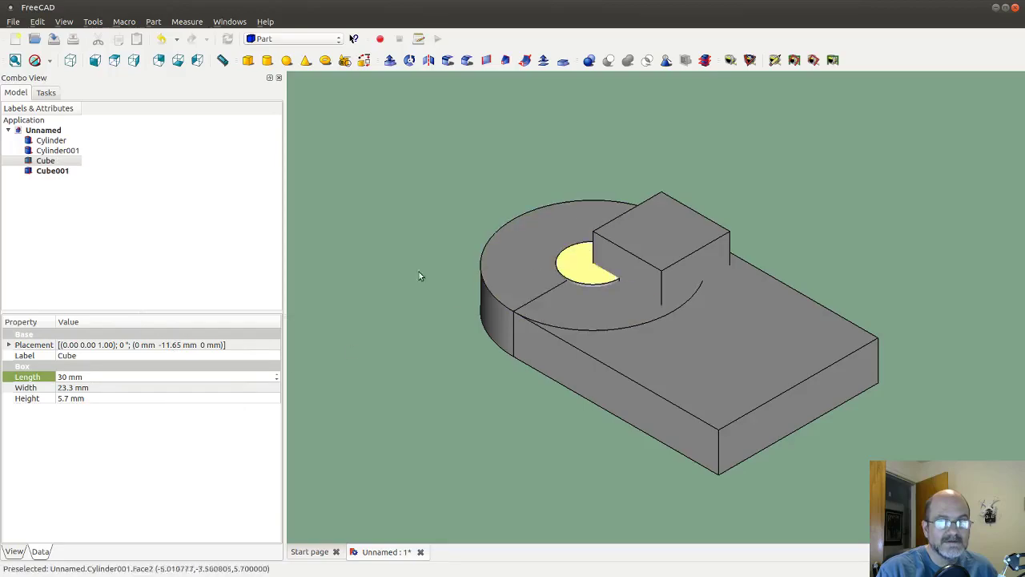
{"action": "left_click", "coordinate": [56, 170]}
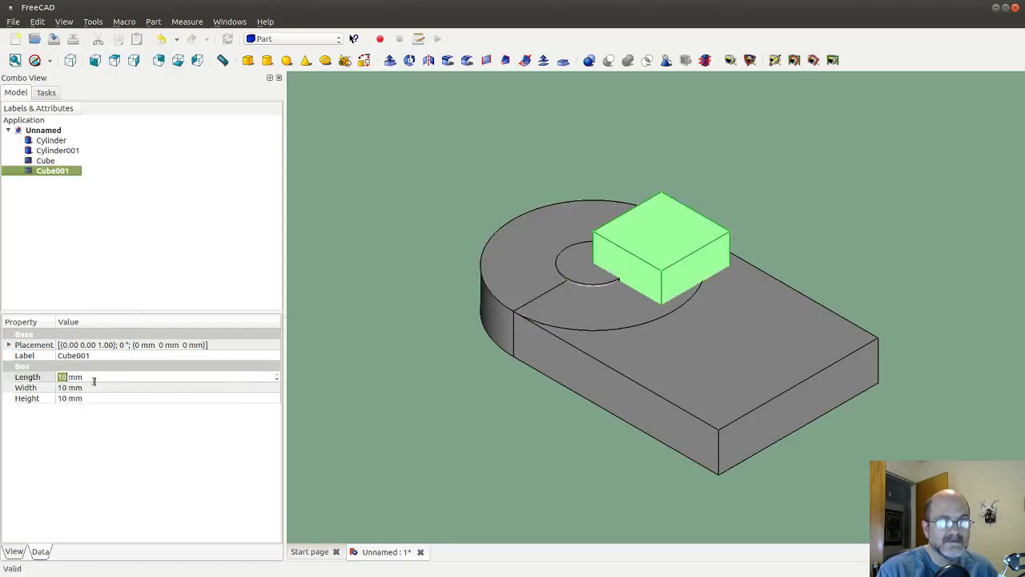
{"action": "left_click", "coordinate": [65, 389]}
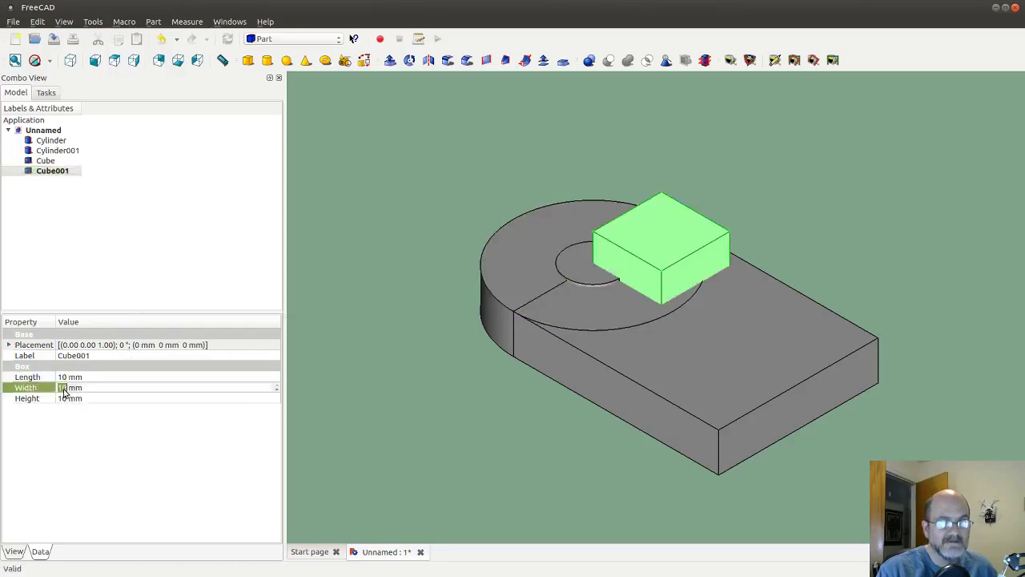
{"action": "type", "text": "23"}
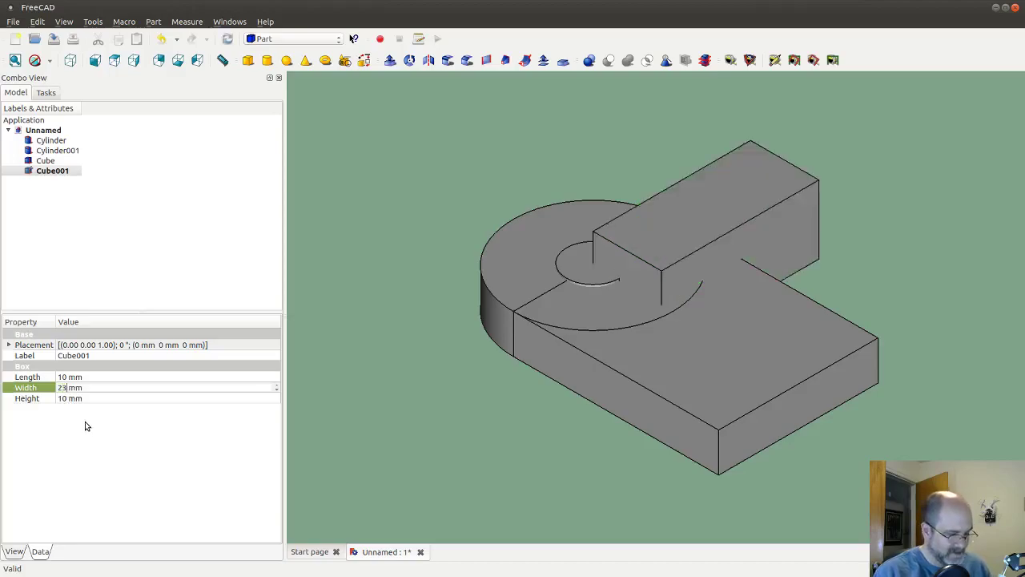
{"action": "type", "text": ".3"}
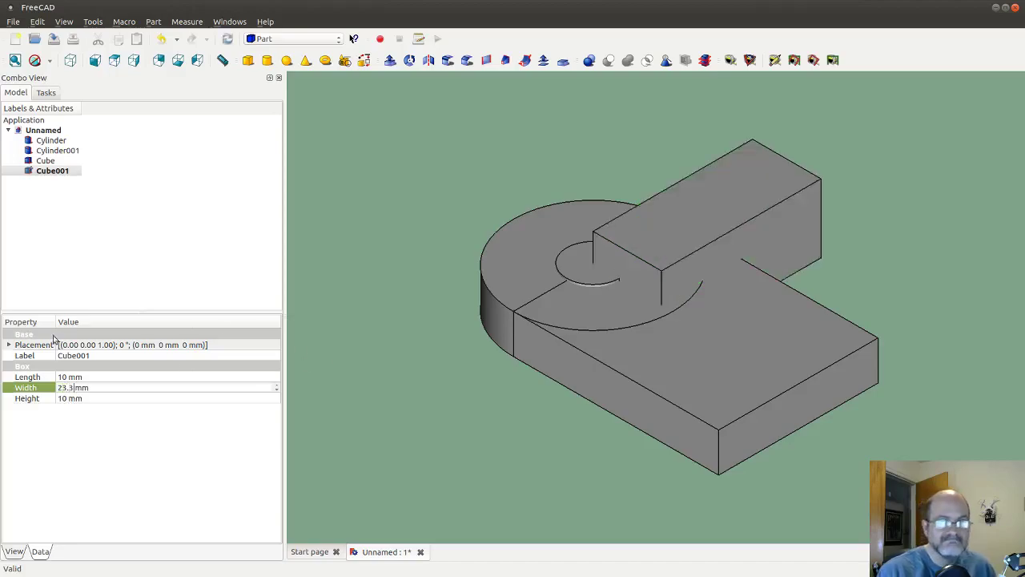
Apply a Y translation of -11.65 mm to the second cube's placement.
{"action": "left_click", "coordinate": [237, 348]}
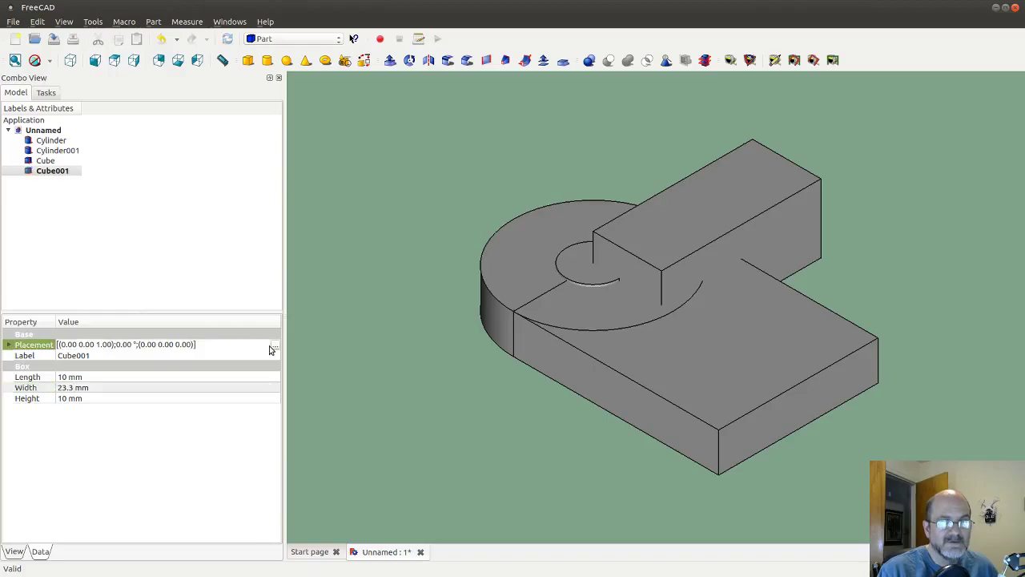
{"action": "left_click", "coordinate": [274, 347]}
{"action": "left_click", "coordinate": [37, 164]}
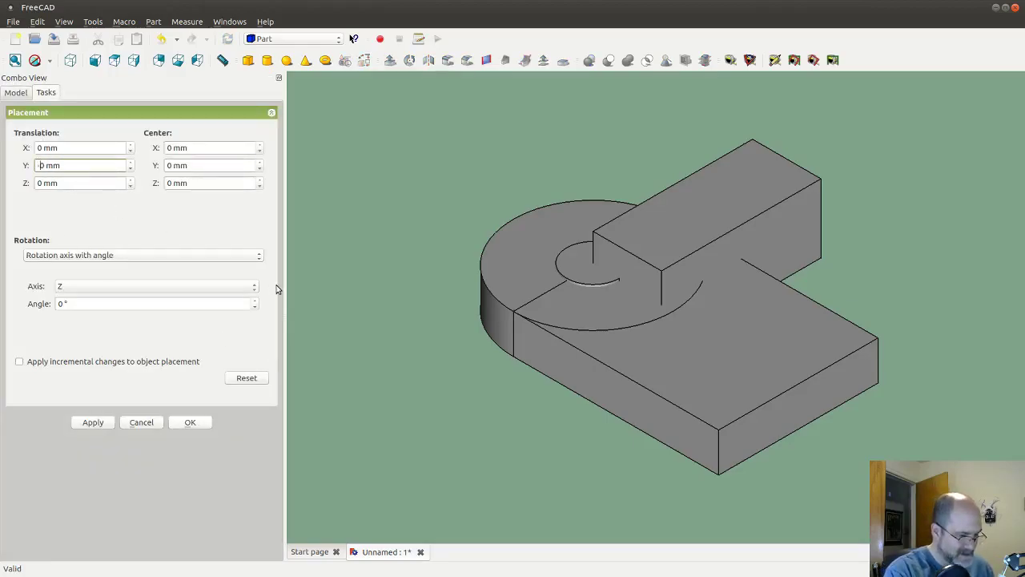
{"action": "type", "text": "-11.65"}
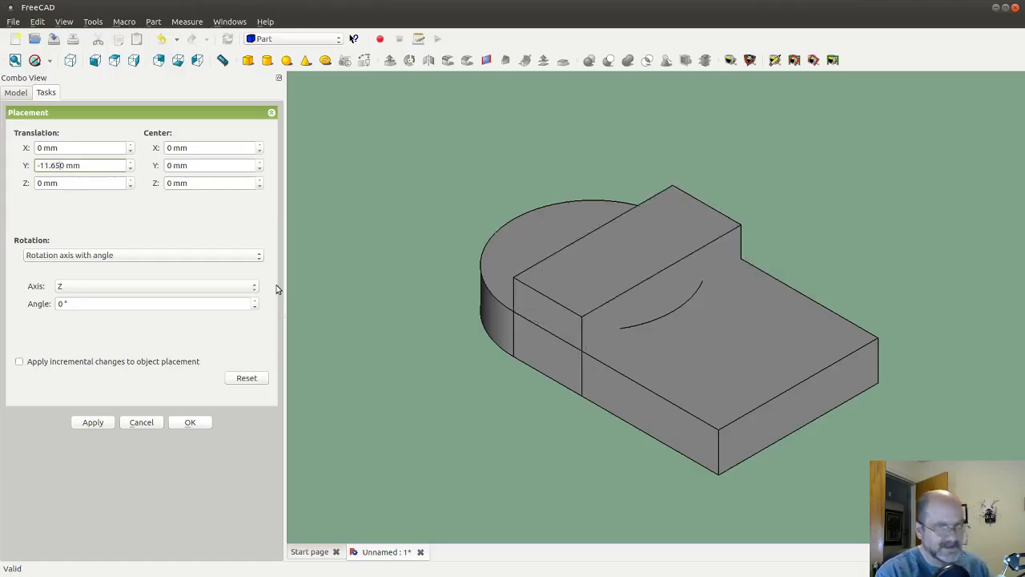
{"action": "key", "text": "Return"}
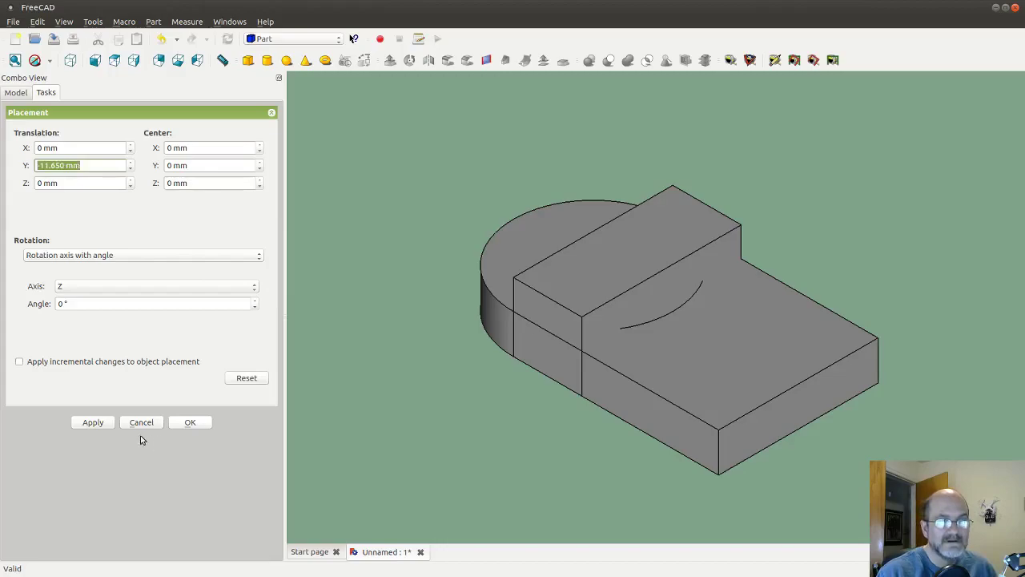
{"action": "left_click", "coordinate": [100, 426]}
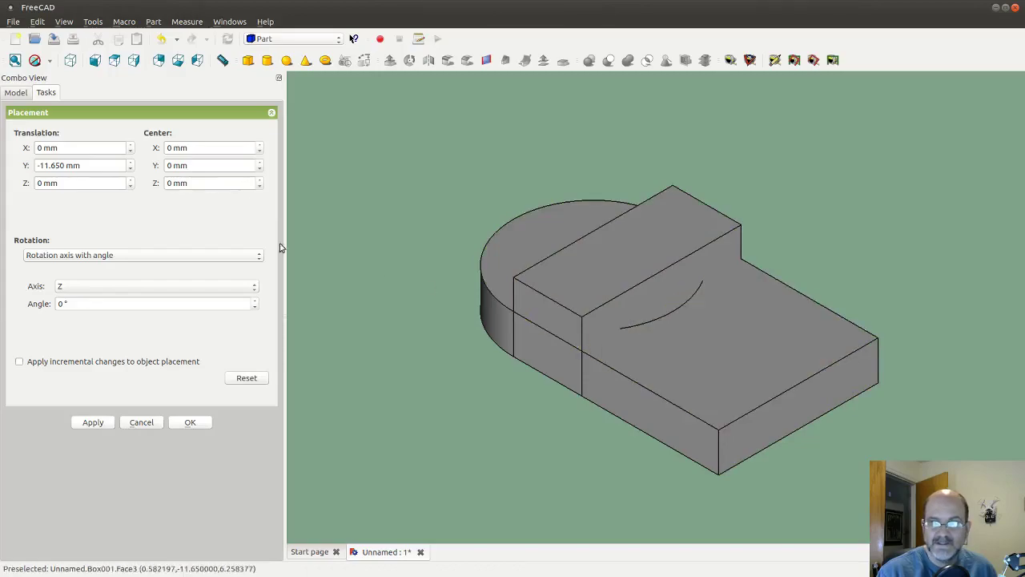
Set the second cube's X translation to 30 mm and accept its placement.
{"action": "left_click", "coordinate": [37, 151]}
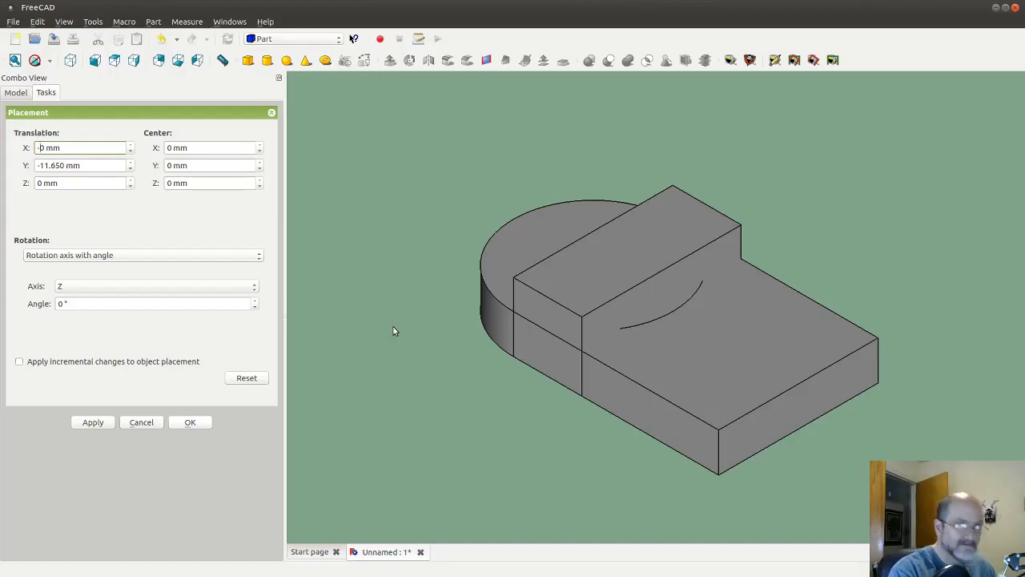
{"action": "type", "text": "-3"}
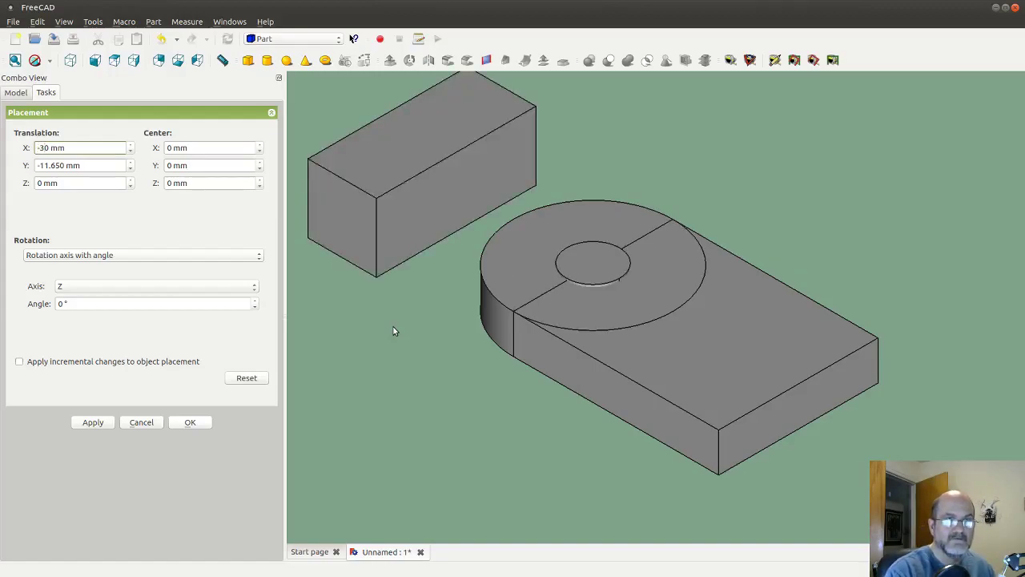
{"action": "key", "text": "BackSpace"}
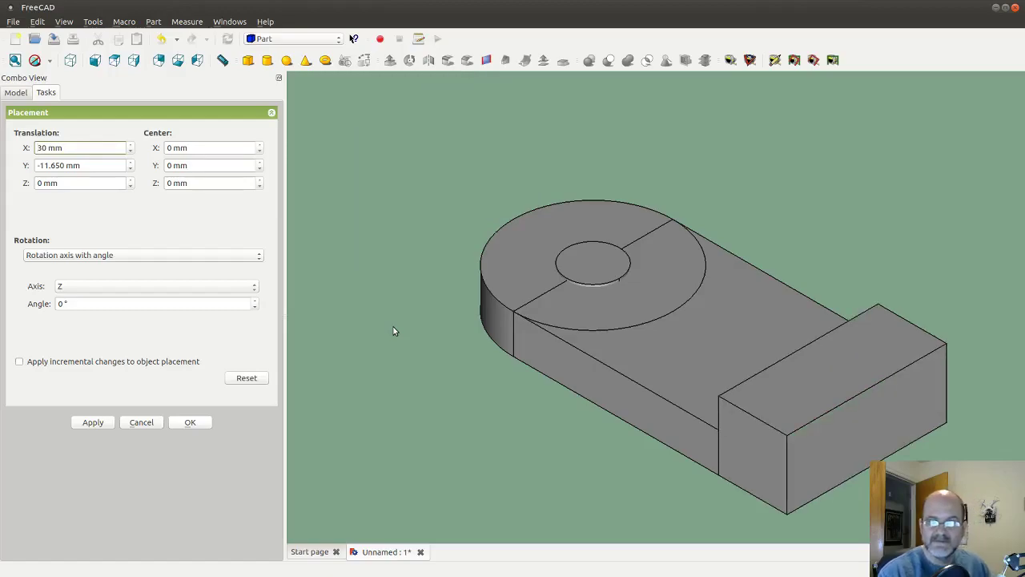
{"action": "left_click", "coordinate": [110, 424]}
{"action": "left_click", "coordinate": [186, 423]}
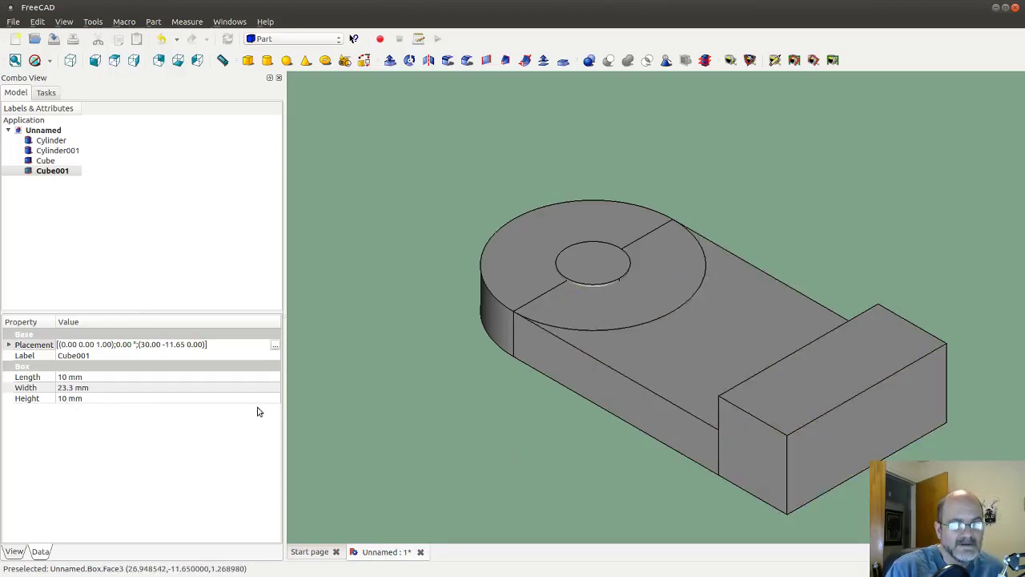
Set the upright cube's height to 40 mm and its length to 3 mm.
{"action": "left_click", "coordinate": [68, 400]}
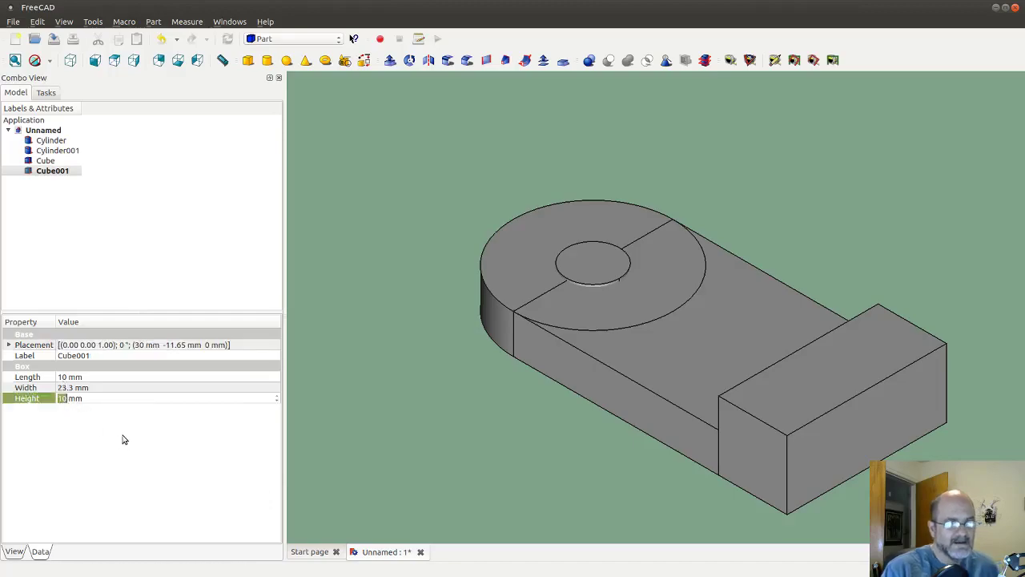
{"action": "type", "text": "40"}
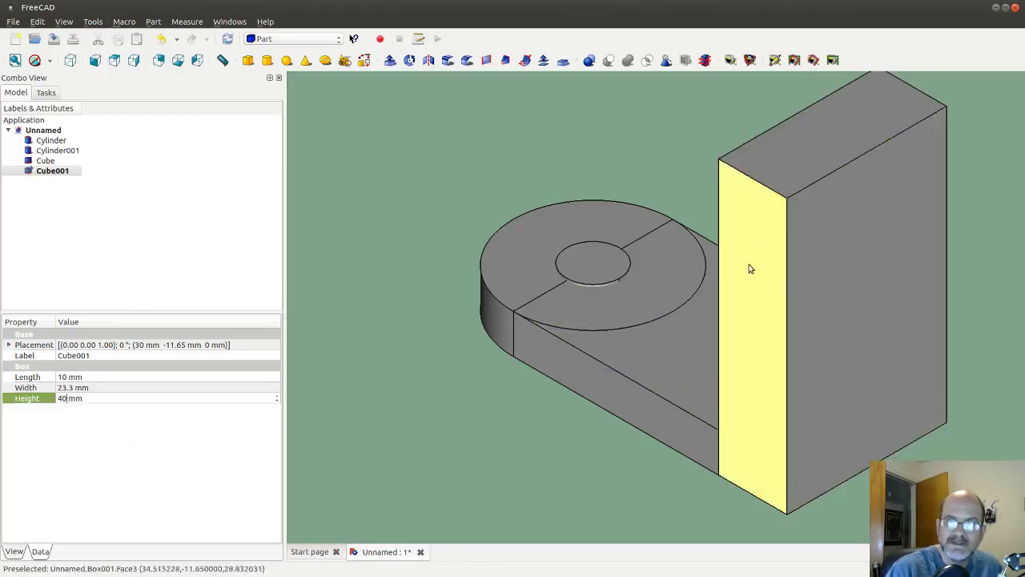
{"action": "left_click", "coordinate": [68, 378]}
{"action": "type", "text": "5"}
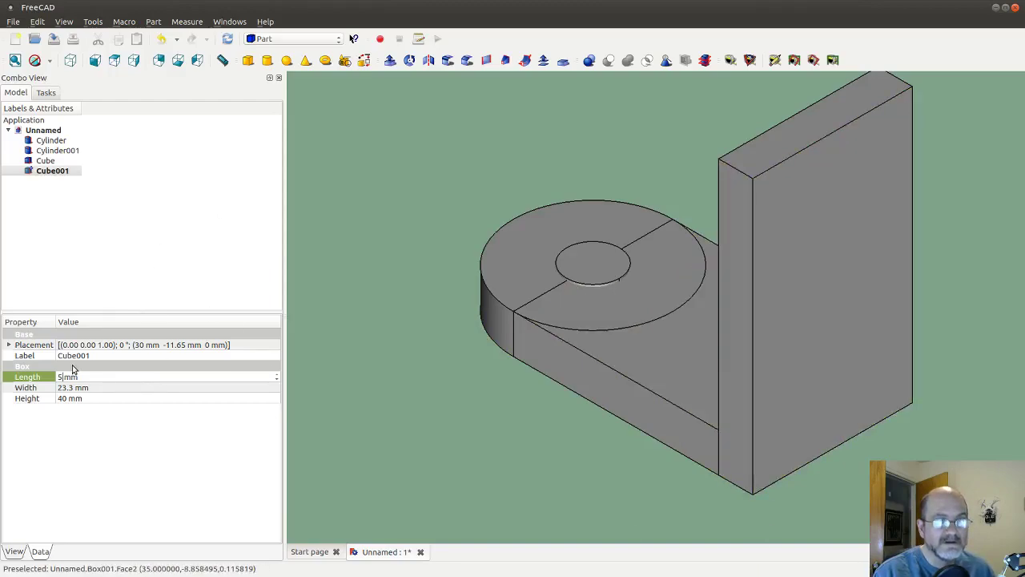
{"action": "key", "text": "BackSpace"}
{"action": "type", "text": "3"}
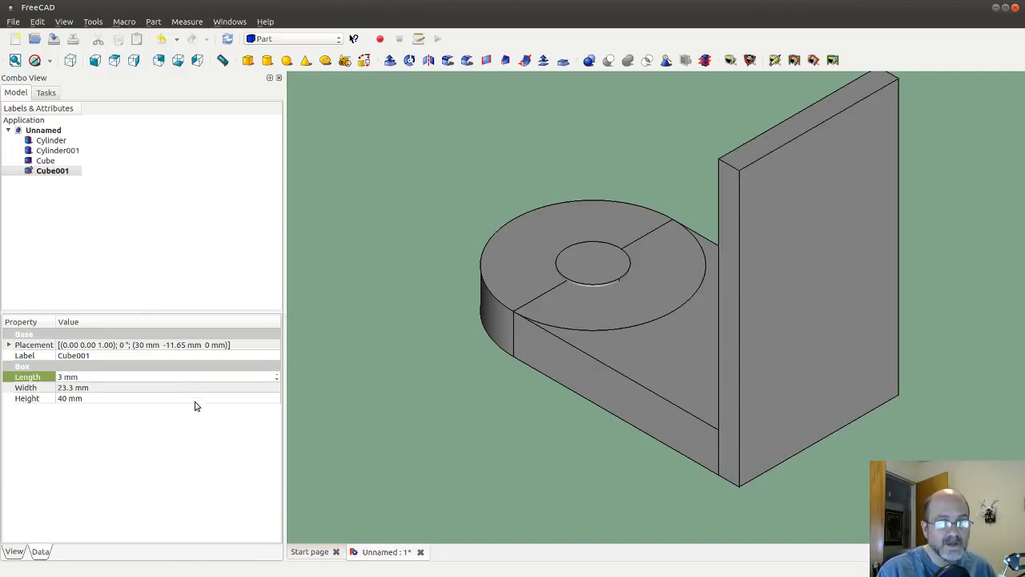
Set the upright cube's Z translation to -20 mm and accept the placement.
{"action": "left_click", "coordinate": [272, 347]}
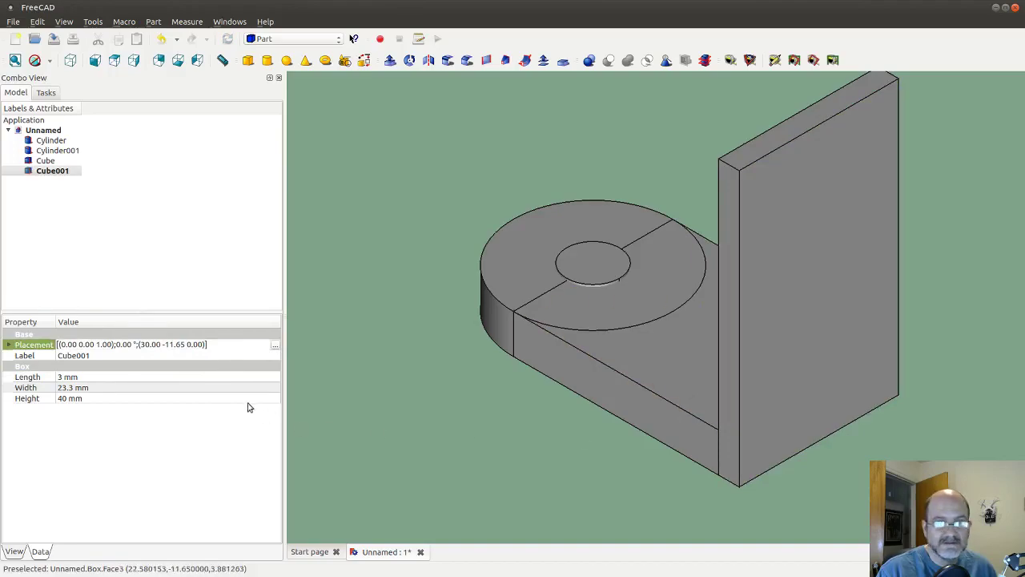
{"action": "left_click", "coordinate": [273, 347]}
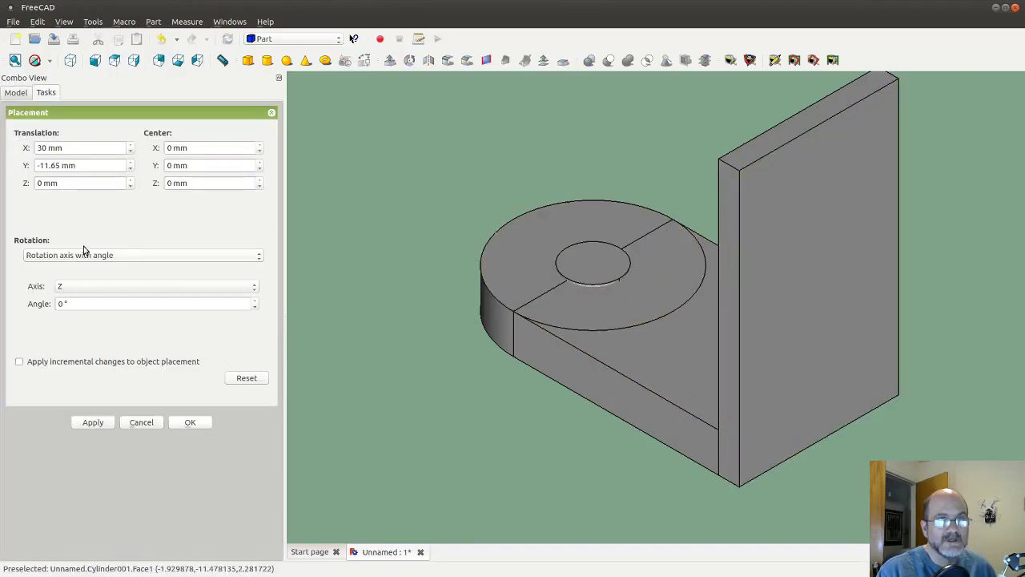
{"action": "left_click", "coordinate": [41, 184]}
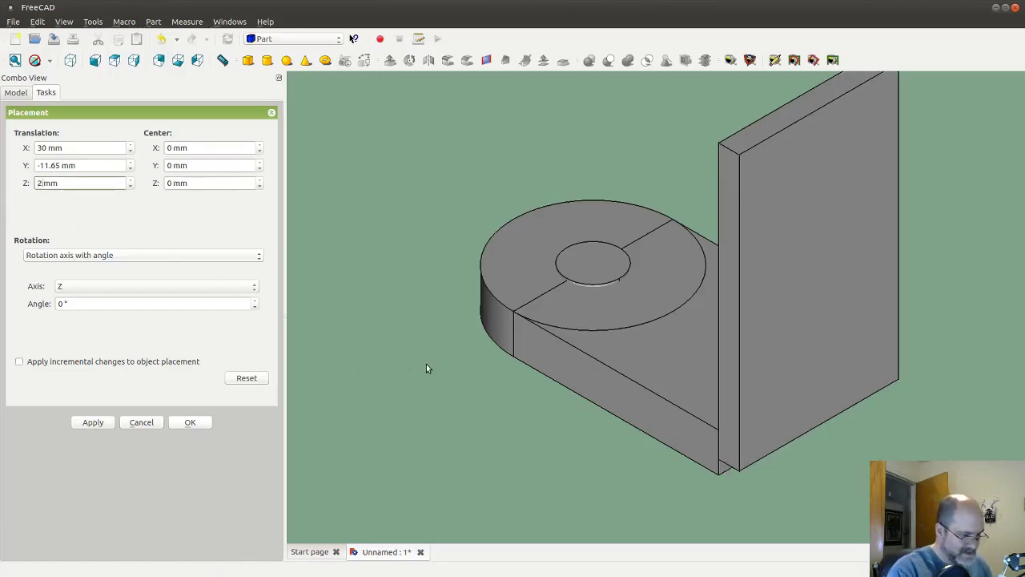
{"action": "type", "text": "2"}
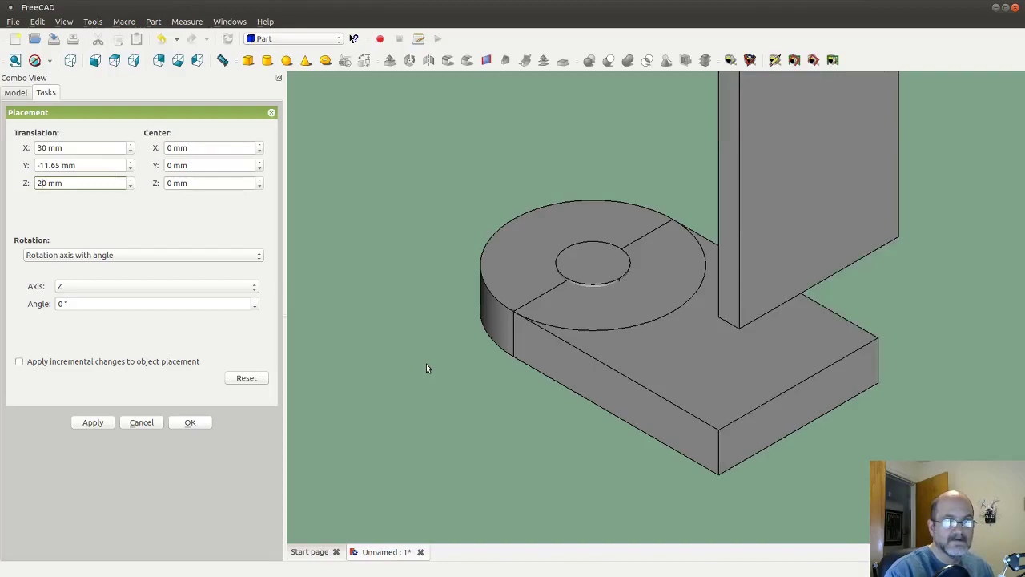
{"action": "key", "text": "Home"}
{"action": "type", "text": "-"}
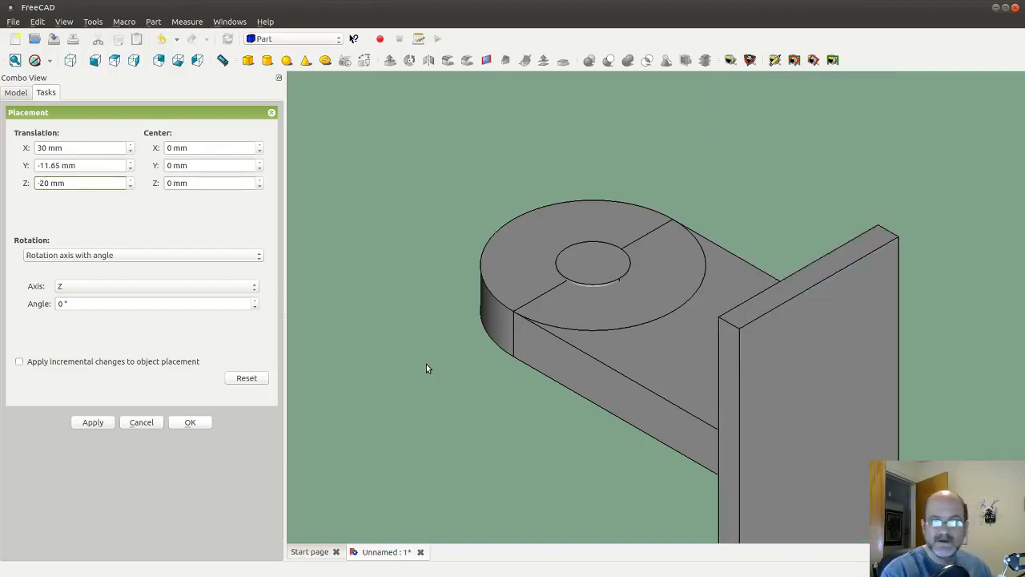
{"action": "left_click", "coordinate": [76, 422]}
{"action": "left_click", "coordinate": [189, 422]}
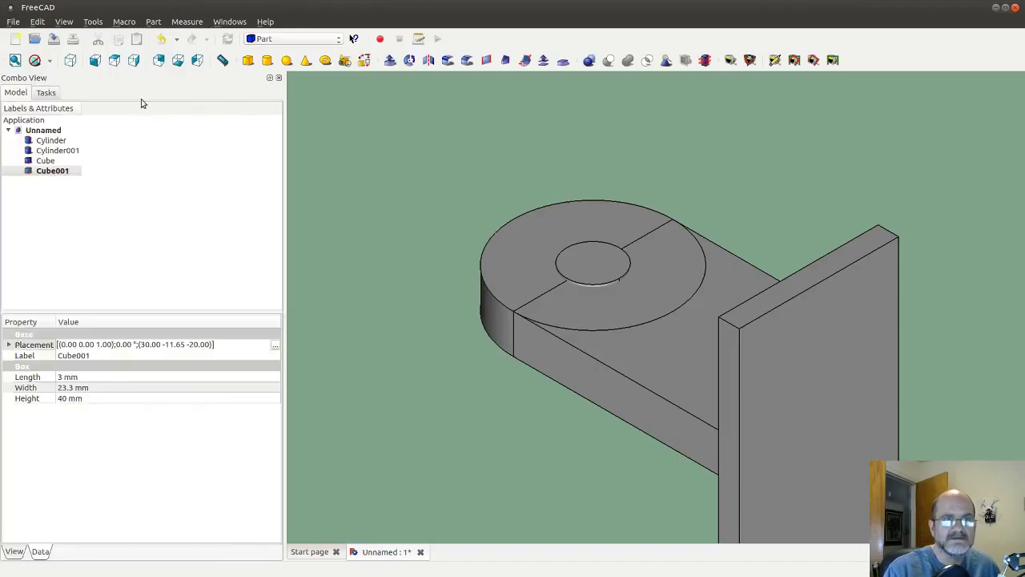
View the bracket from the rear and change the upright cube's Z translation to -15 mm.
{"action": "left_click", "coordinate": [135, 61]}
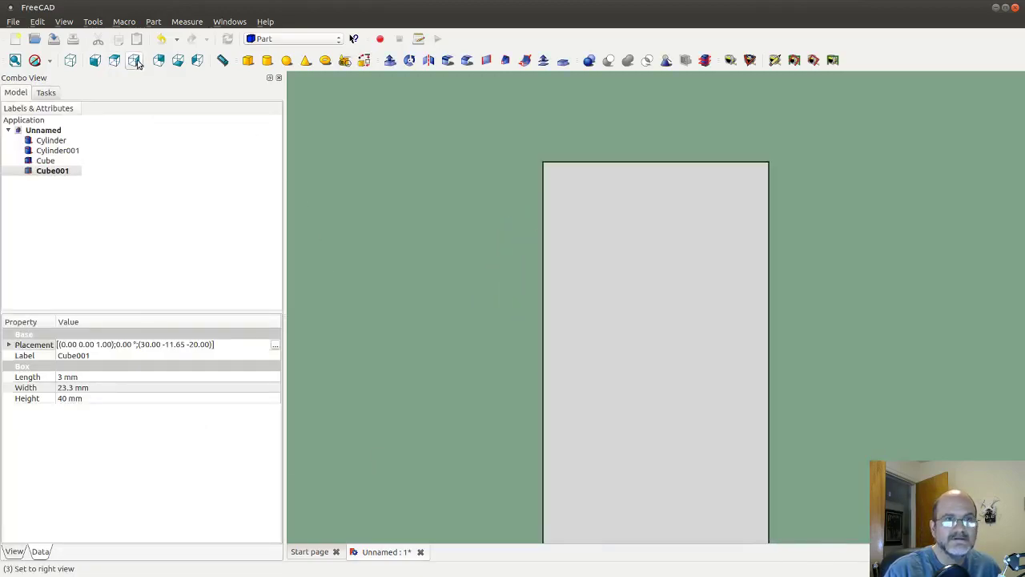
{"action": "left_click", "coordinate": [158, 61]}
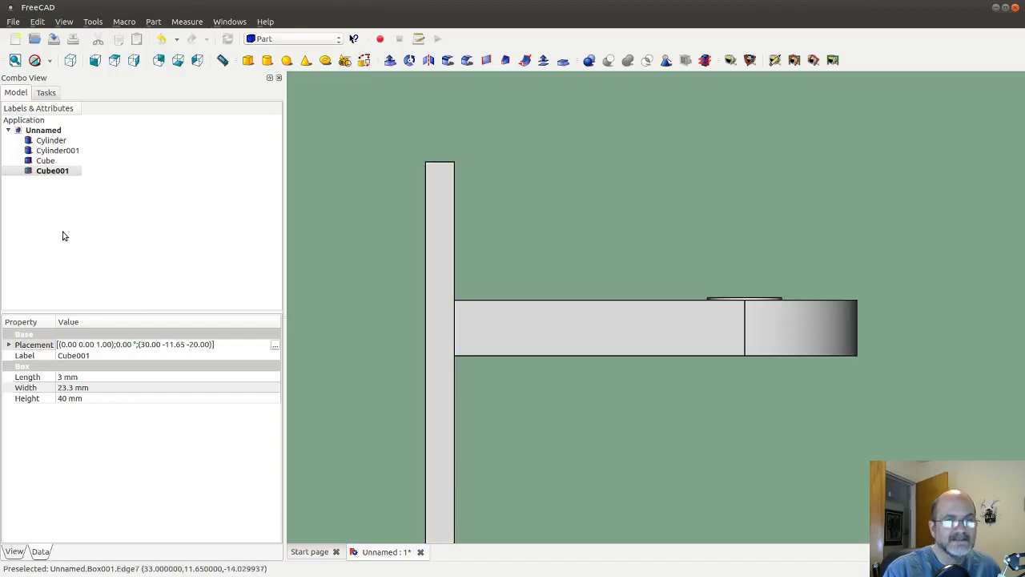
{"action": "left_click", "coordinate": [275, 344]}
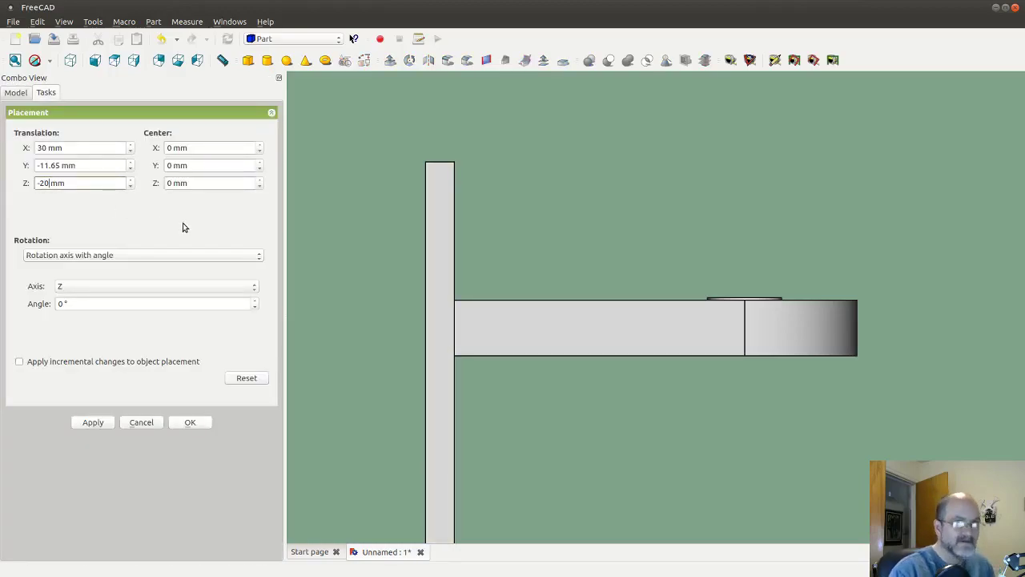
{"action": "key", "text": "BackSpace"}
{"action": "key", "text": "BackSpace"}
{"action": "type", "text": "1"}
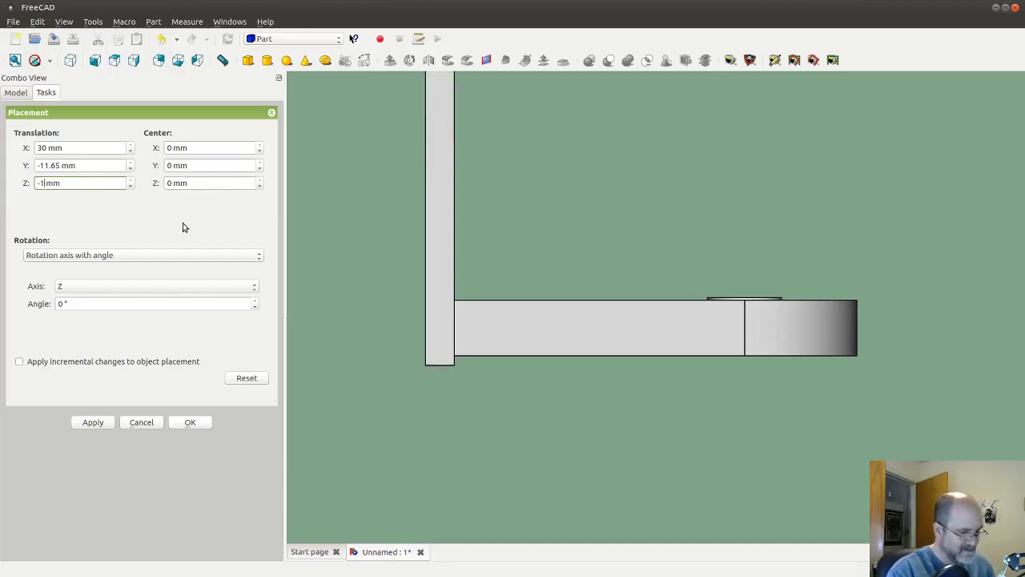
{"action": "type", "text": "5"}
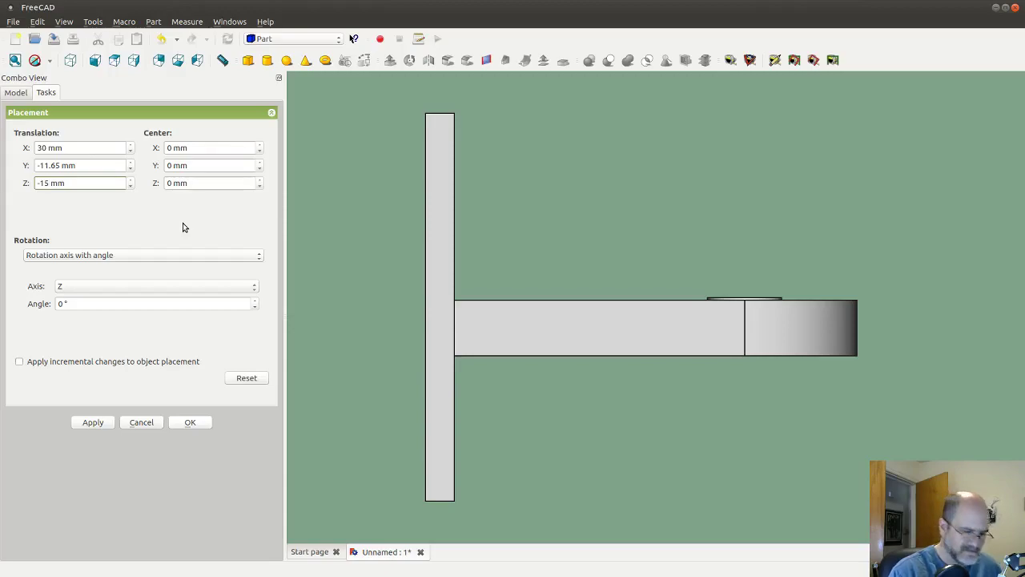
Try Z translations of -13, -18 and -17 mm for the upright cube.
{"action": "key", "text": "BackSpace"}
{"action": "type", "text": "3"}
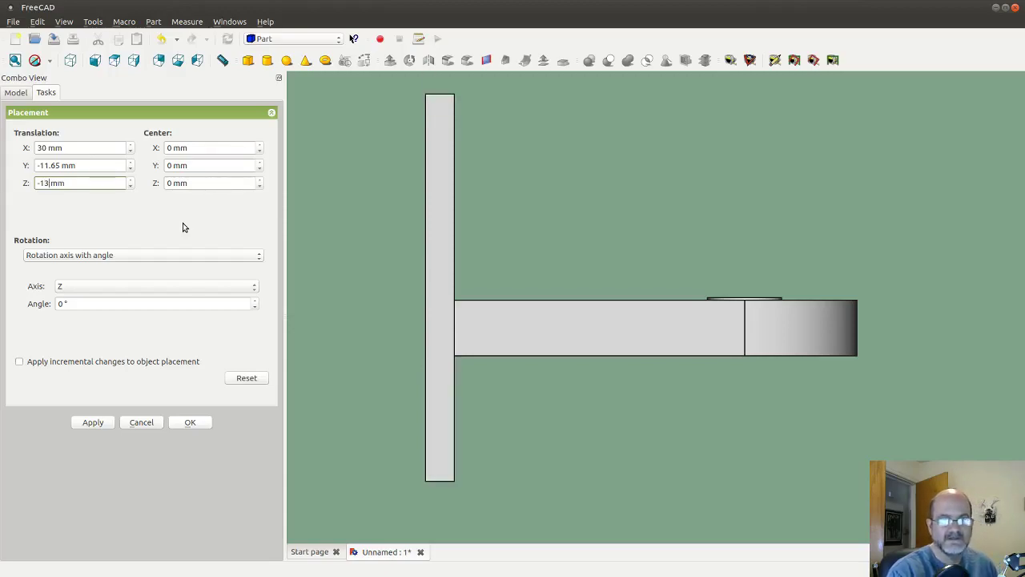
{"action": "key", "text": "BackSpace"}
{"action": "type", "text": "8"}
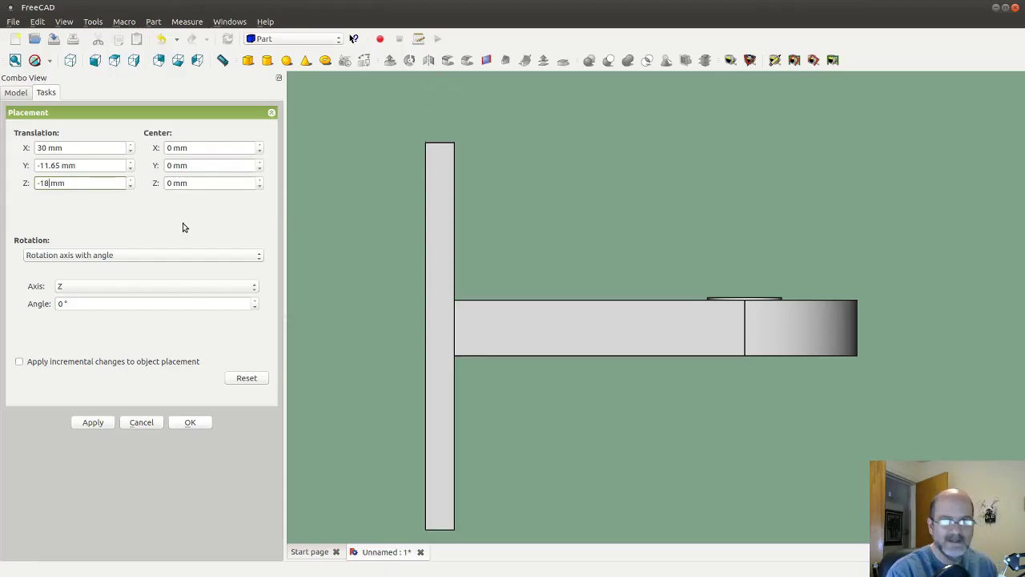
{"action": "key", "text": "BackSpace"}
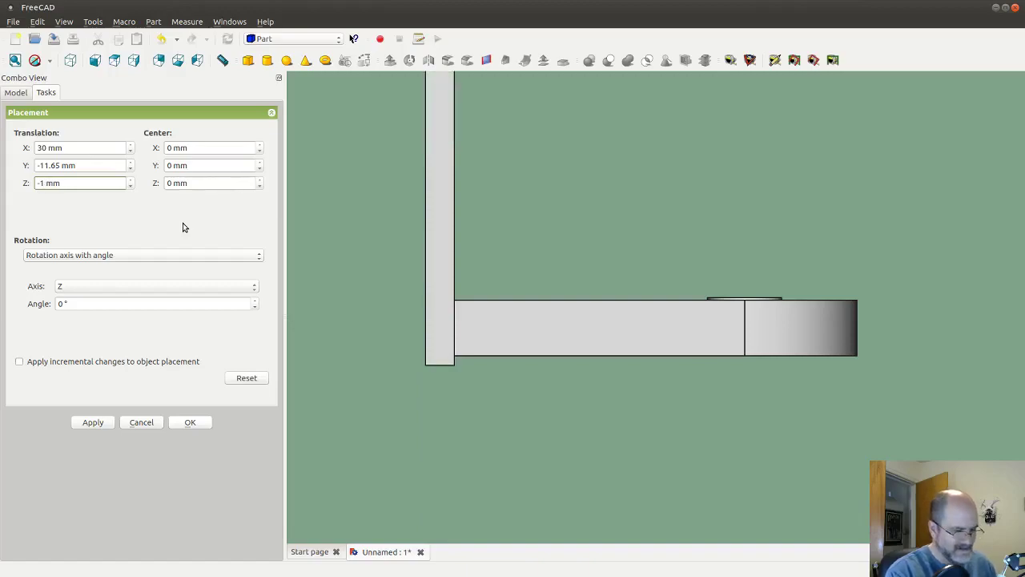
{"action": "type", "text": "7"}
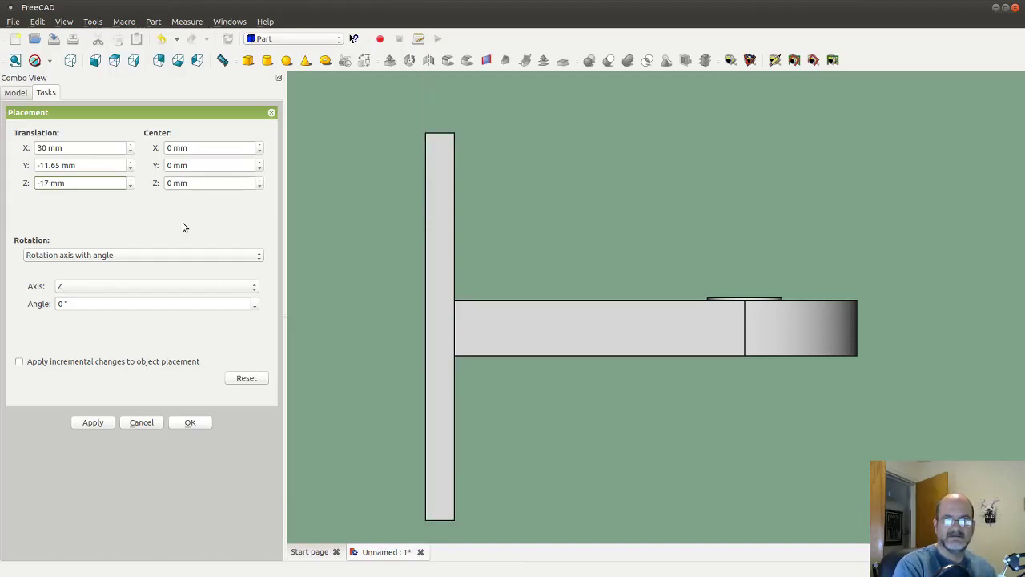
Set the upright cube's Z translation to -16 mm and accept the placement.
{"action": "key", "text": "BackSpace"}
{"action": "type", "text": "6"}
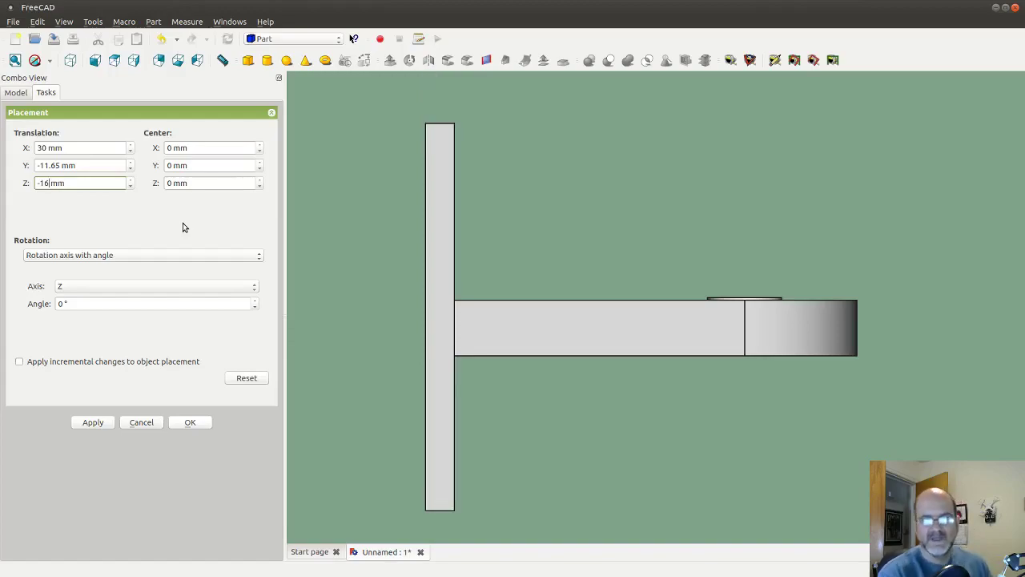
{"action": "left_click", "coordinate": [190, 423]}
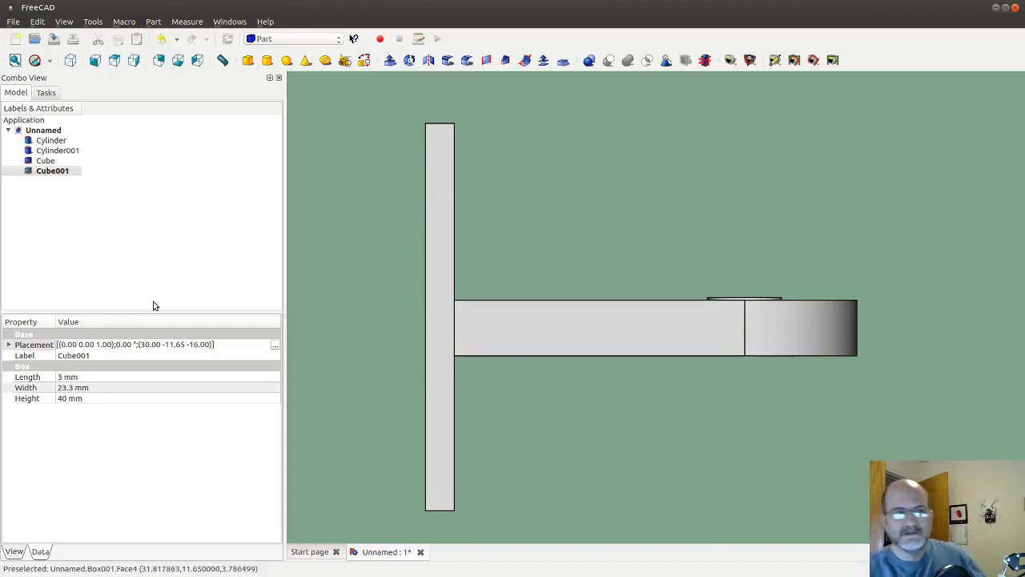
Fuse the large 11.65 mm radius cylinder with the base cube using a Boolean union.
{"action": "left_click", "coordinate": [69, 60]}
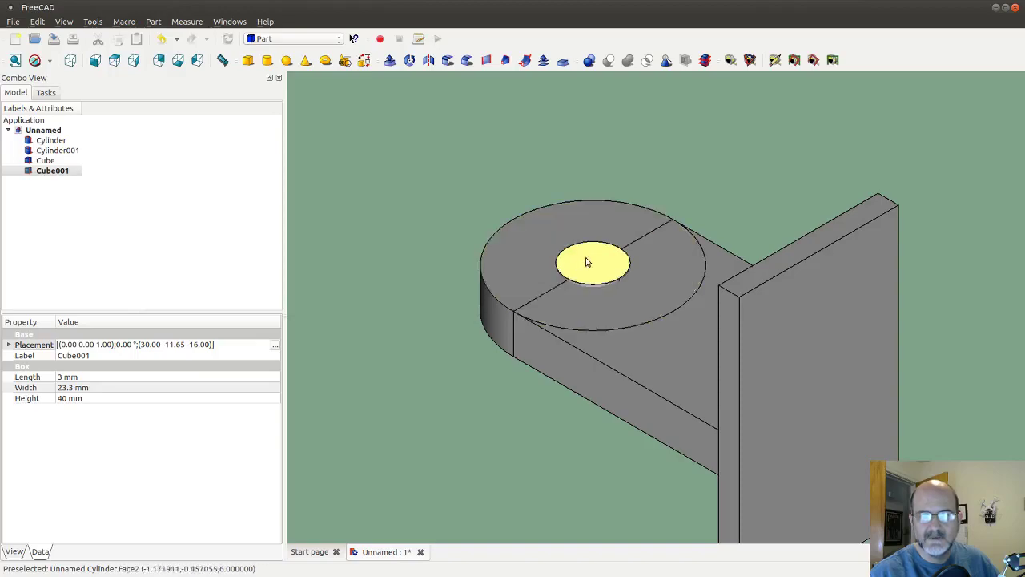
{"action": "left_click", "coordinate": [542, 277]}
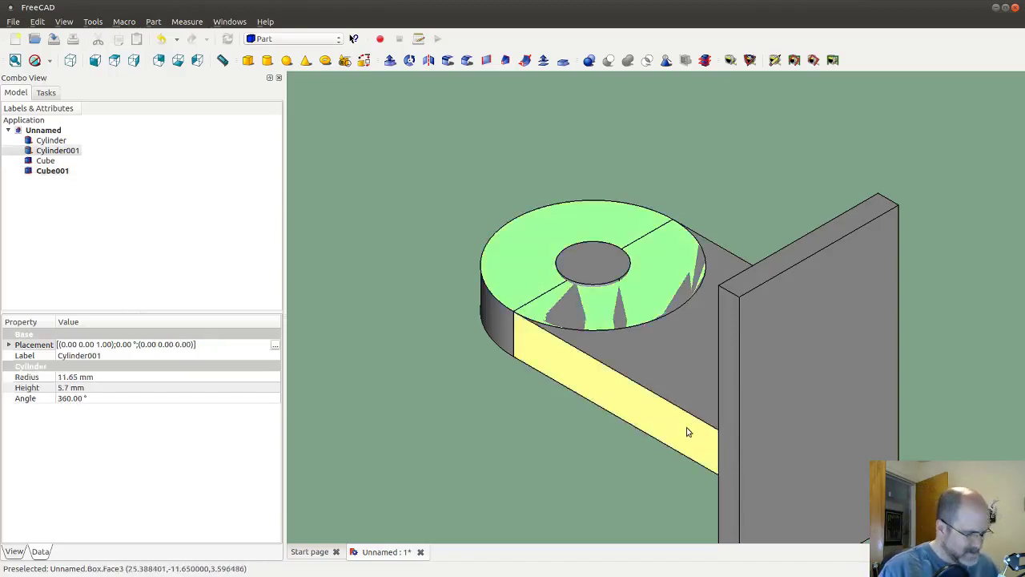
{"action": "left_click", "coordinate": [684, 392], "text": "ctrl"}
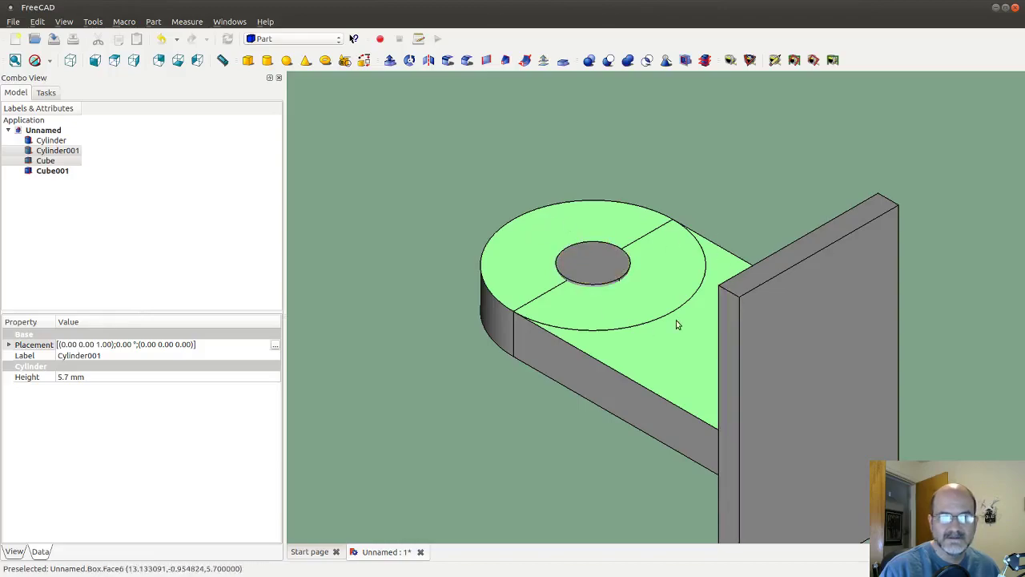
{"action": "left_click", "coordinate": [629, 64]}
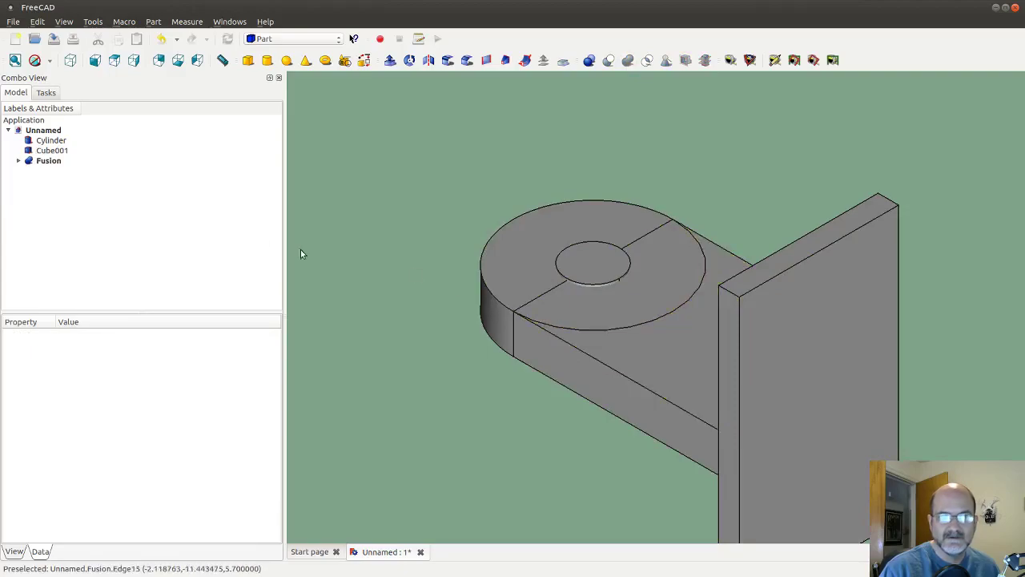
Fuse the rounded base with the upright cube using a Boolean union.
{"action": "left_click", "coordinate": [57, 163]}
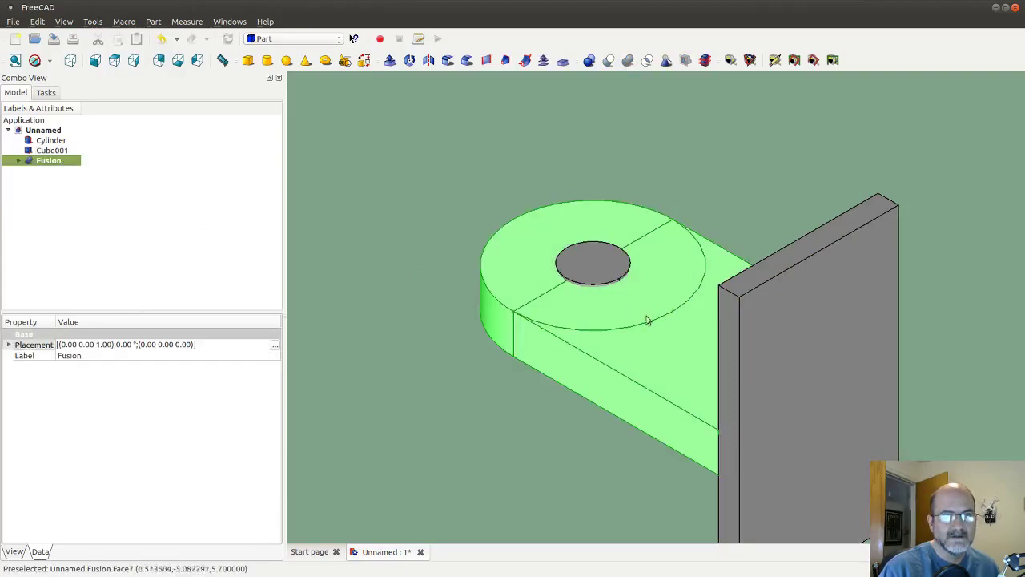
{"action": "left_click", "coordinate": [835, 360]}
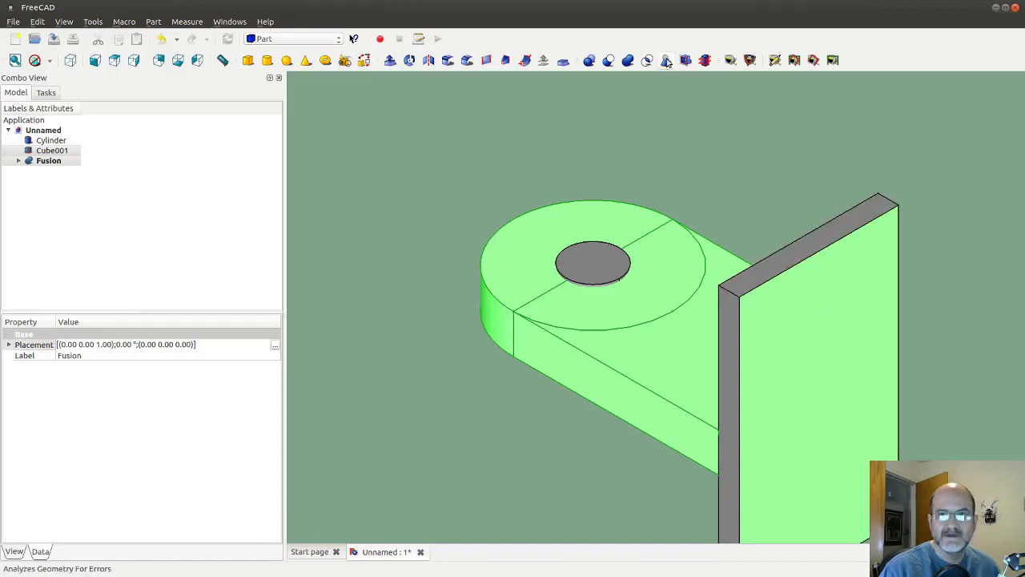
{"action": "left_click", "coordinate": [627, 61]}
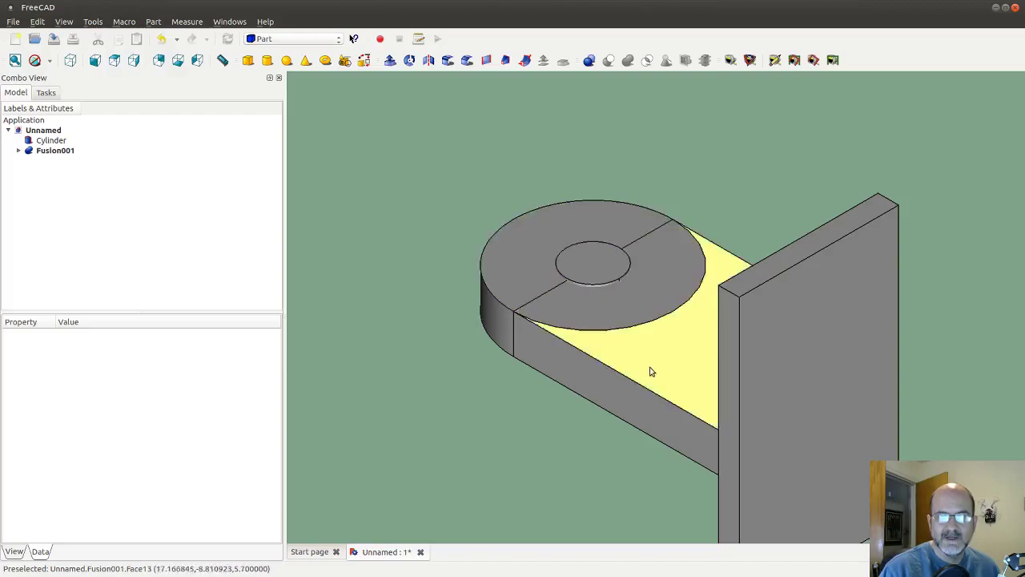
Cut the small cylinder from the fused bracket body to make the hole in its rounded end.
{"action": "left_click", "coordinate": [53, 151]}
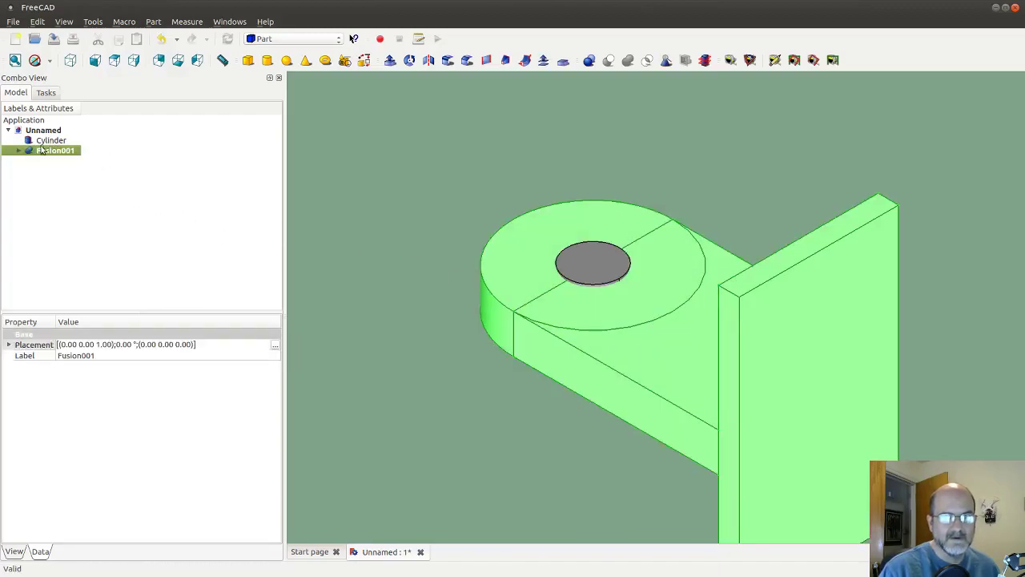
{"action": "left_click", "coordinate": [110, 171]}
{"action": "left_click", "coordinate": [54, 153]}
{"action": "left_click", "coordinate": [56, 141], "text": "ctrl"}
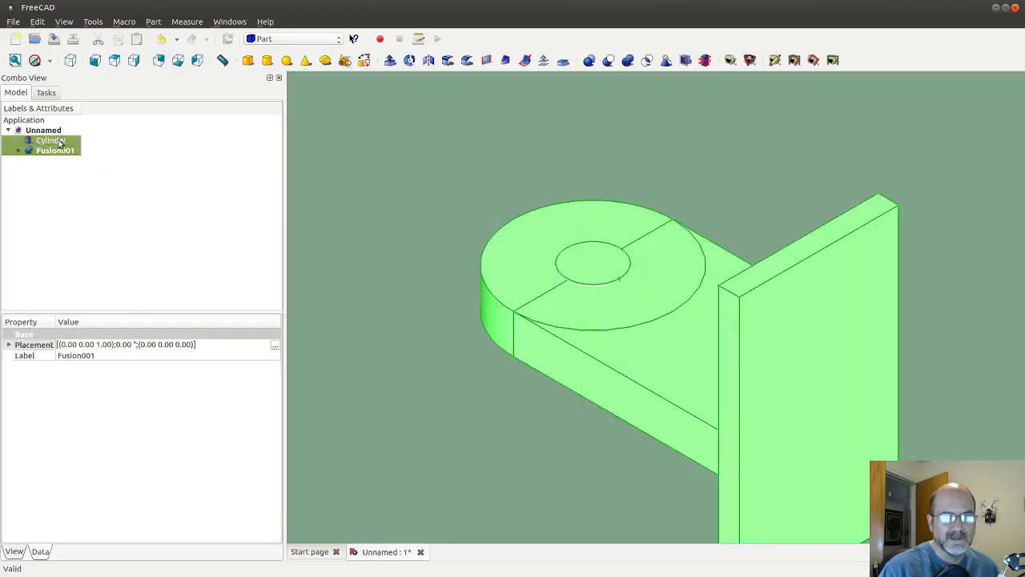
{"action": "left_click", "coordinate": [609, 62]}
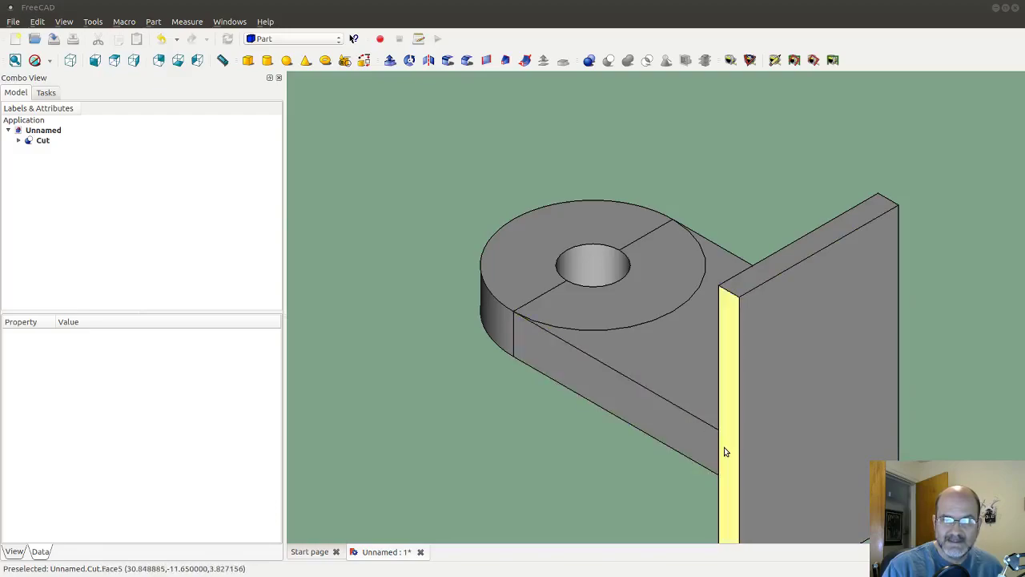
Check the bracket in the rear, bottom and left views, and display it in wireframe in the axonometric view.
{"action": "left_click", "coordinate": [159, 62]}
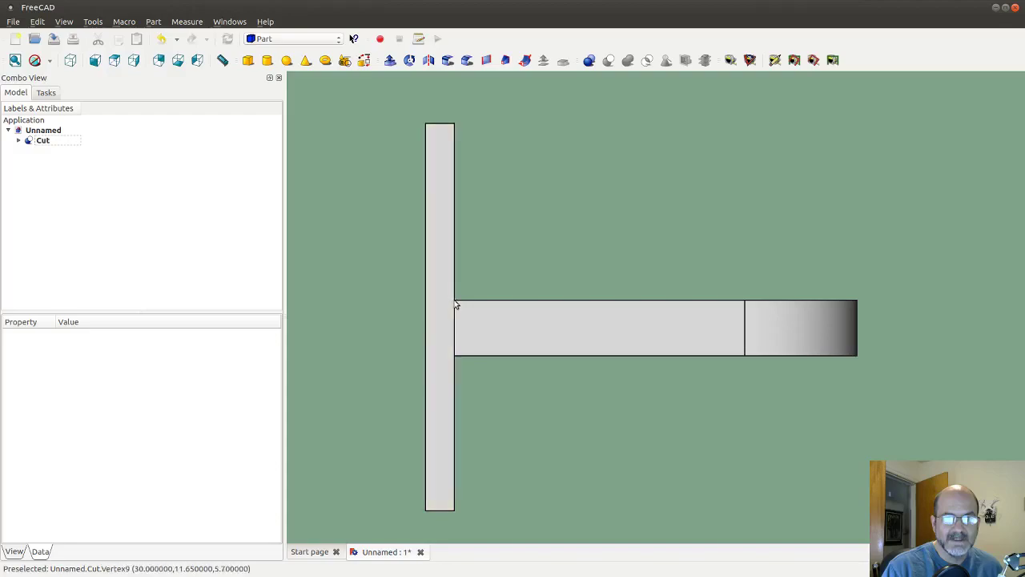
{"action": "left_click", "coordinate": [177, 61]}
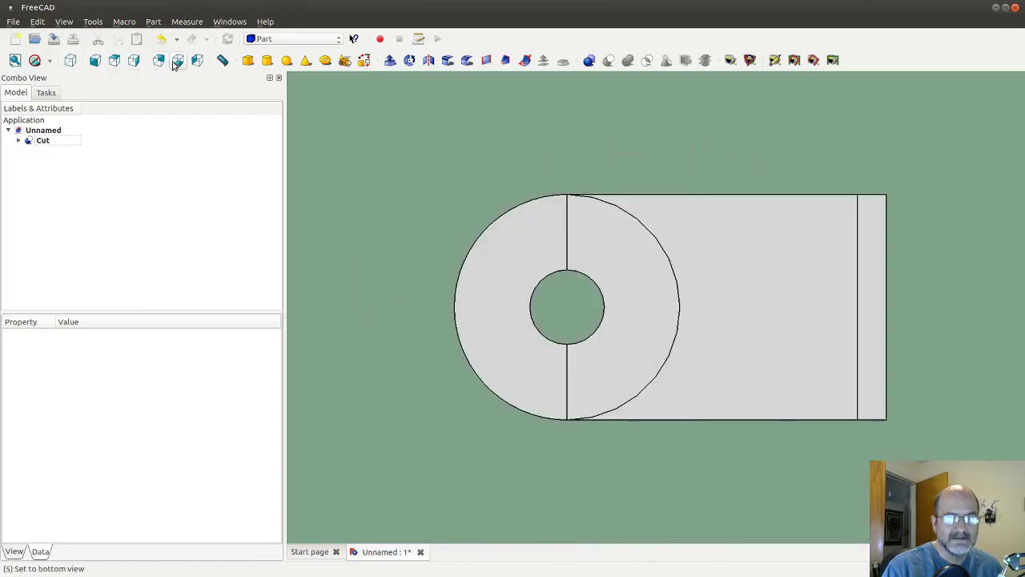
{"action": "left_click", "coordinate": [197, 61]}
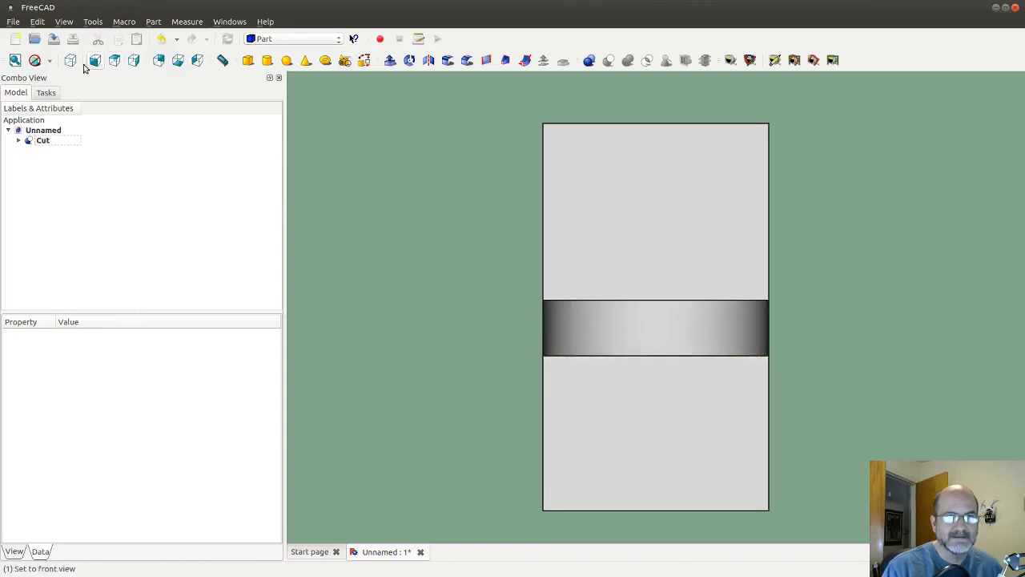
{"action": "left_click", "coordinate": [69, 61]}
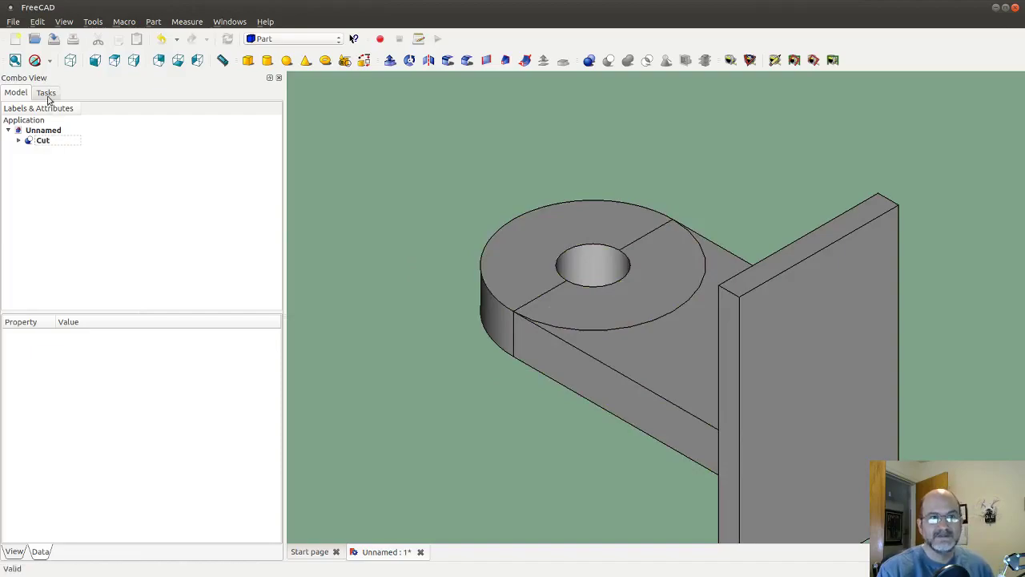
{"action": "left_click", "coordinate": [49, 62]}
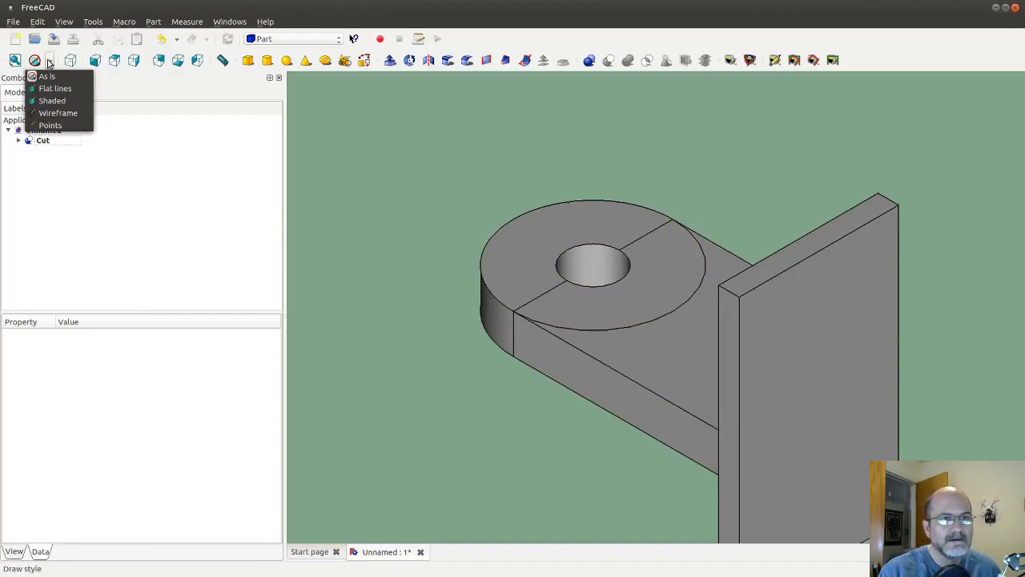
{"action": "left_click", "coordinate": [56, 114]}
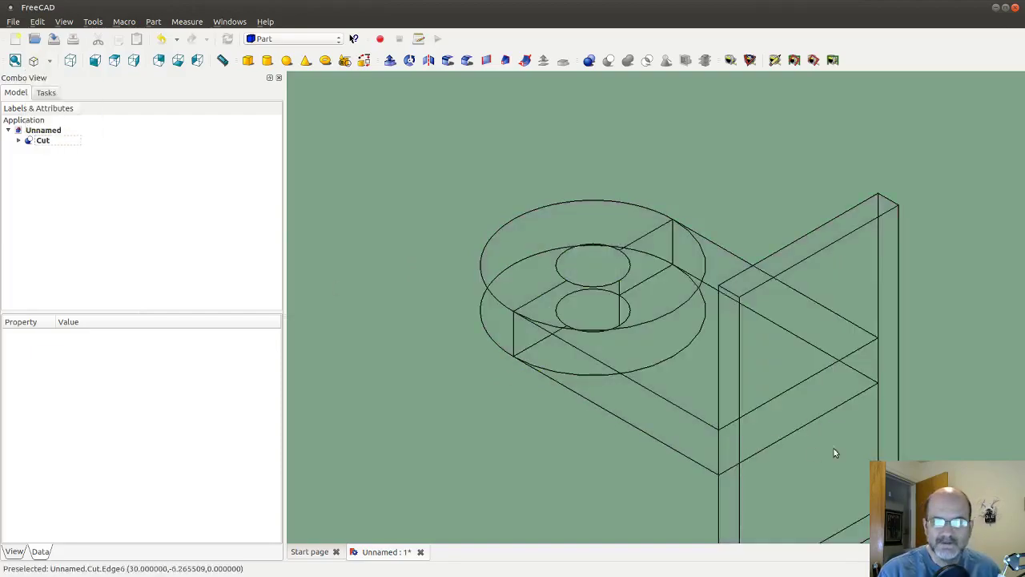
Fillet the upper edge where the base meets the upright with a constant radius of 2 mm.
{"action": "left_click", "coordinate": [806, 382]}
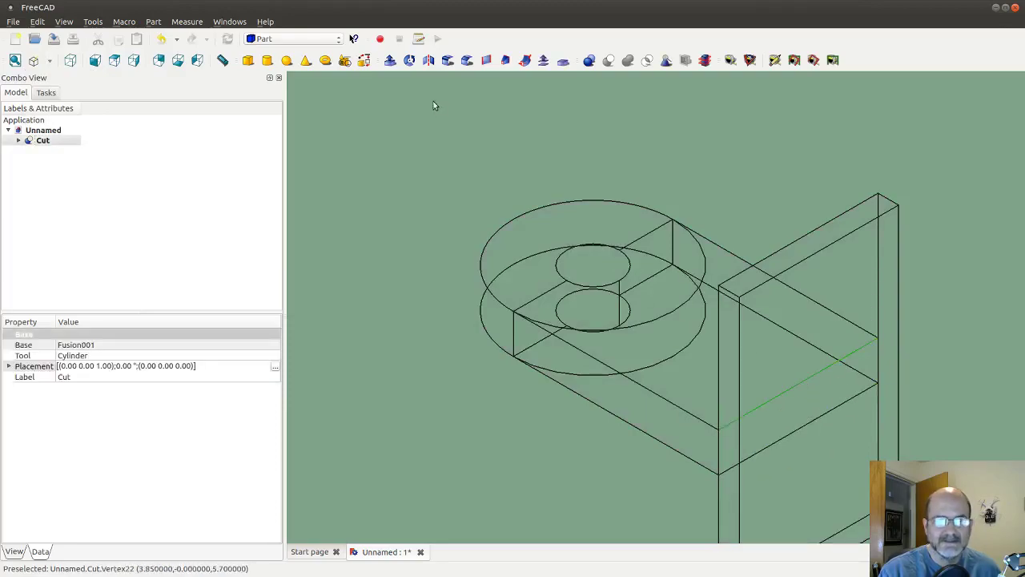
{"action": "left_click", "coordinate": [448, 61]}
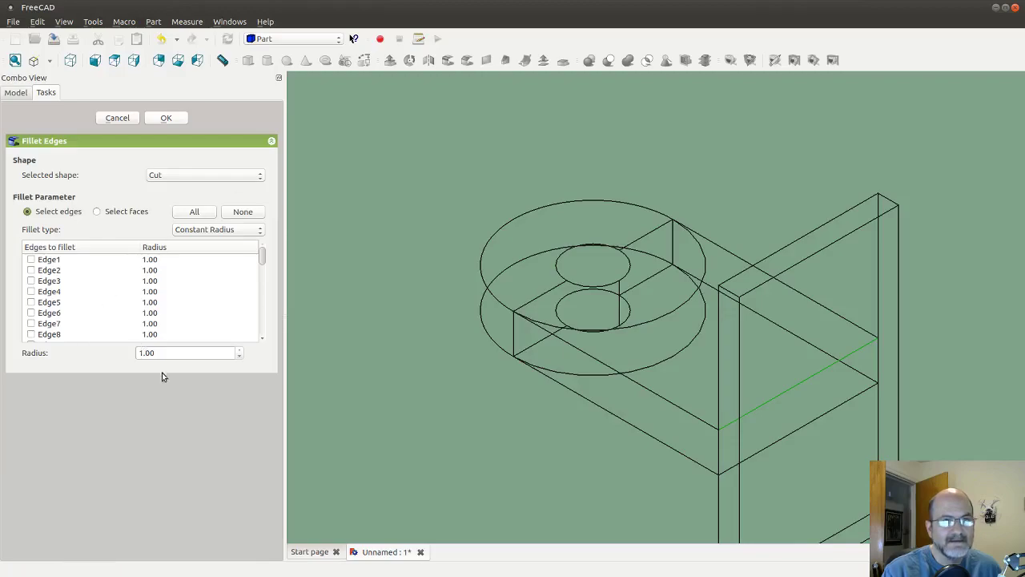
{"action": "scroll", "coordinate": [152, 315], "scroll_direction": "down", "scroll_amount": 9}
{"action": "scroll", "coordinate": [155, 298], "scroll_direction": "up", "scroll_amount": 1}
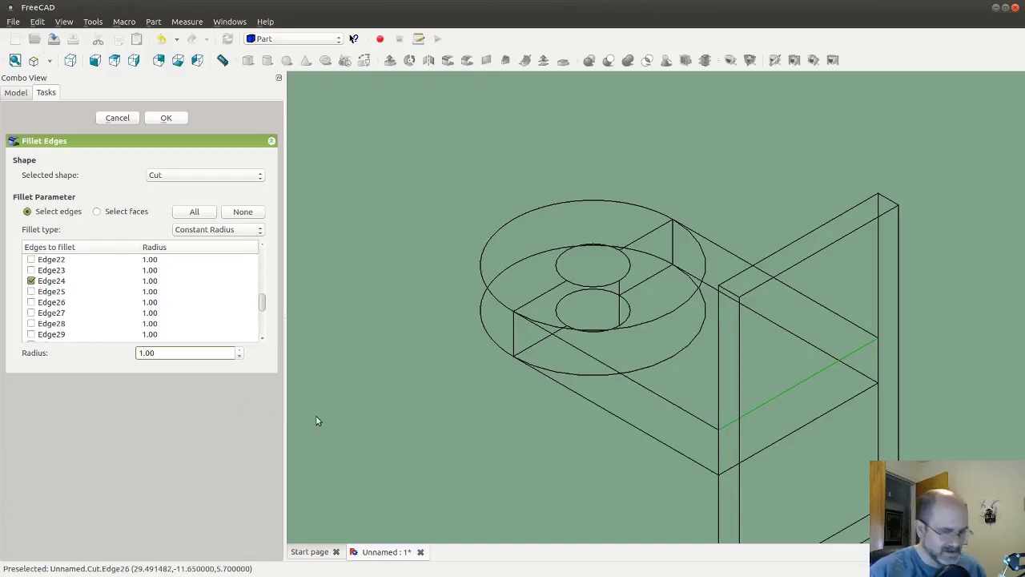
{"action": "type", "text": "2"}
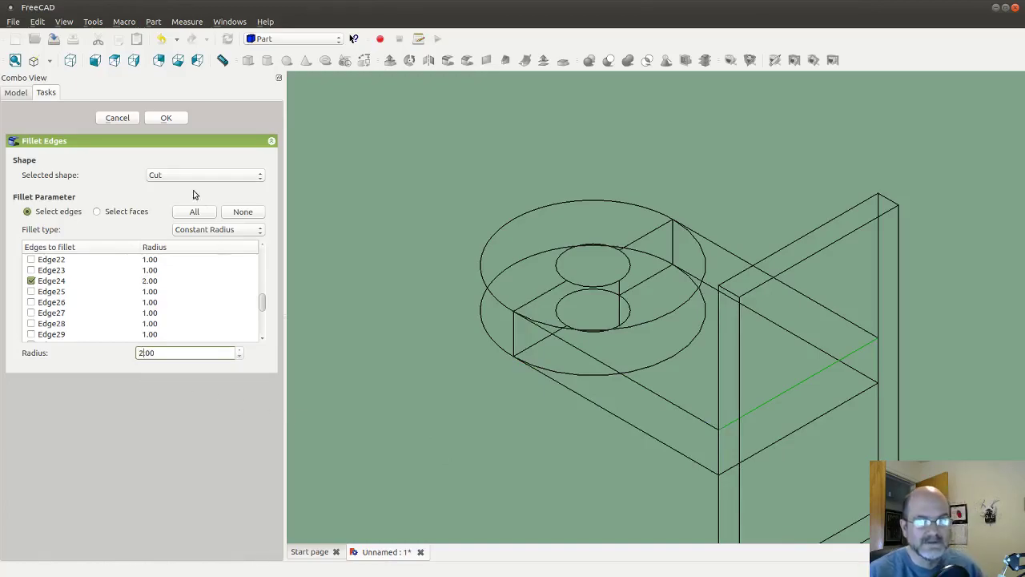
{"action": "left_click", "coordinate": [168, 119]}
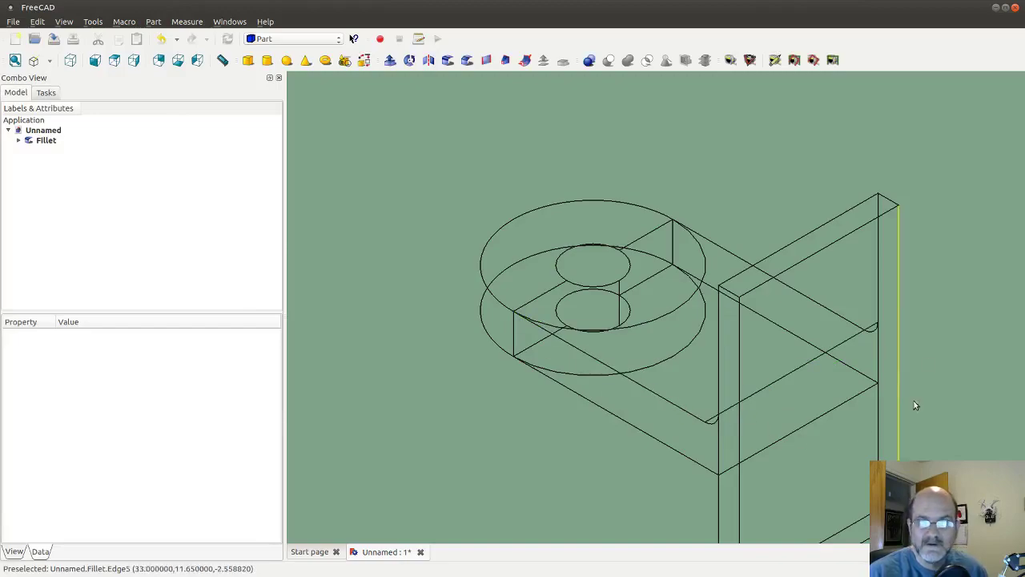
Display the bracket in the As is style and check the upper fillet in the left, right, top and rear views.
{"action": "left_click", "coordinate": [51, 63]}
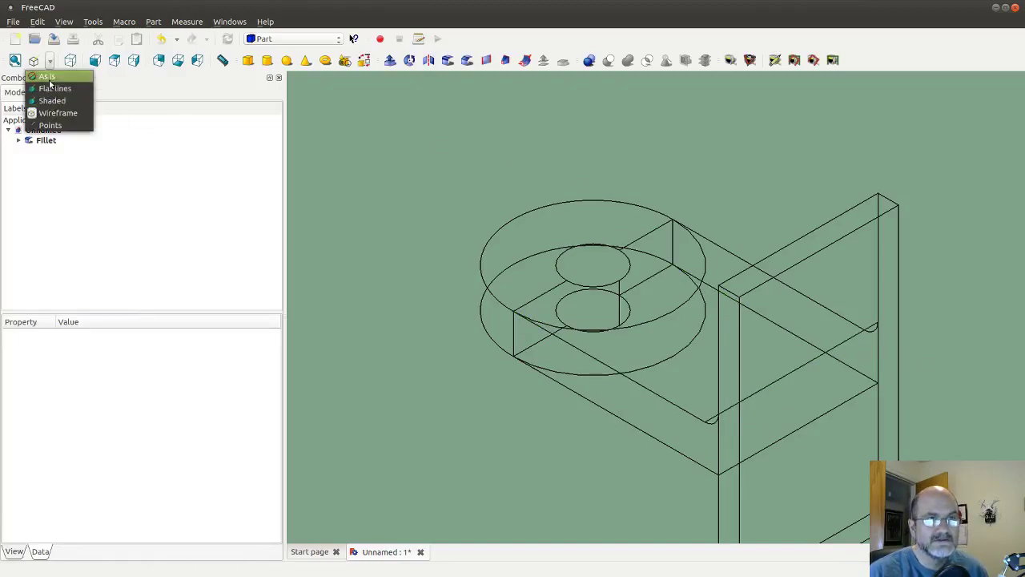
{"action": "left_click", "coordinate": [47, 77]}
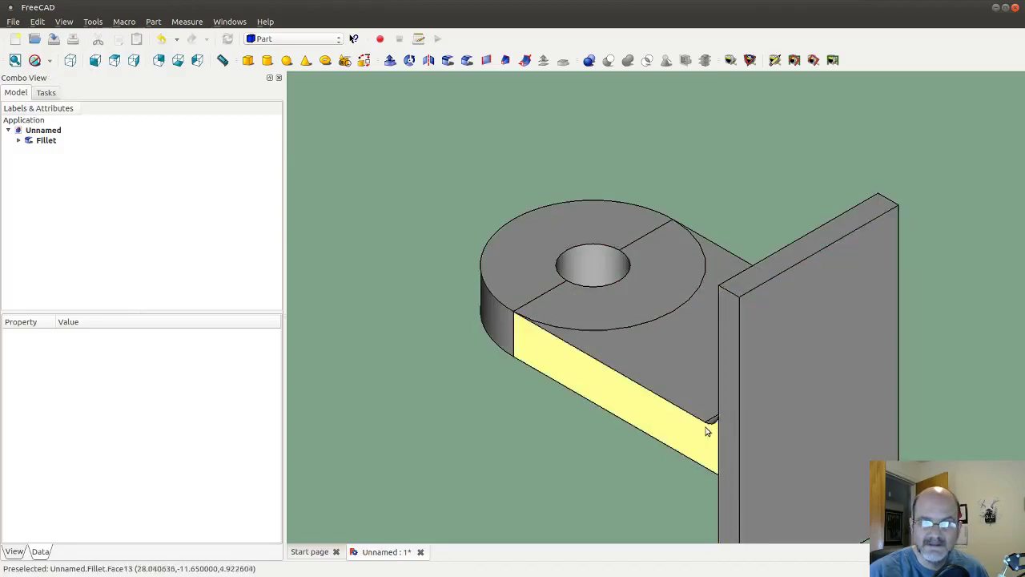
{"action": "left_click", "coordinate": [197, 60]}
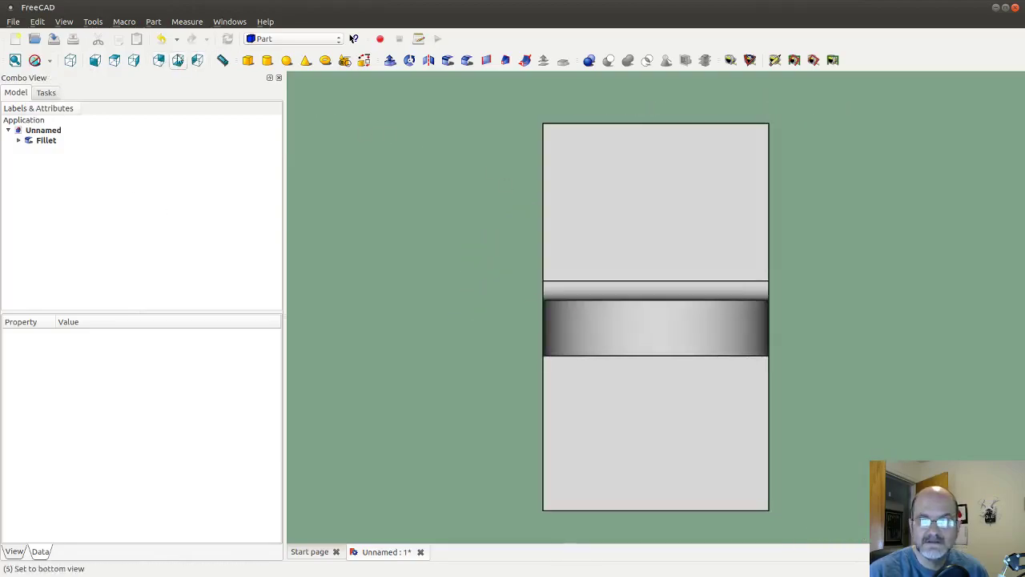
{"action": "left_click", "coordinate": [134, 60]}
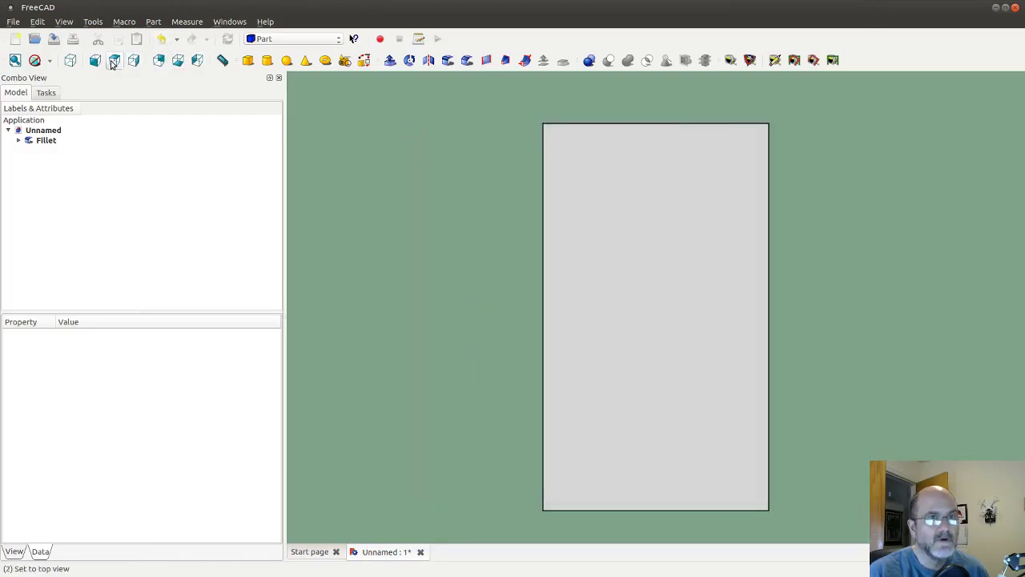
{"action": "left_click", "coordinate": [115, 61]}
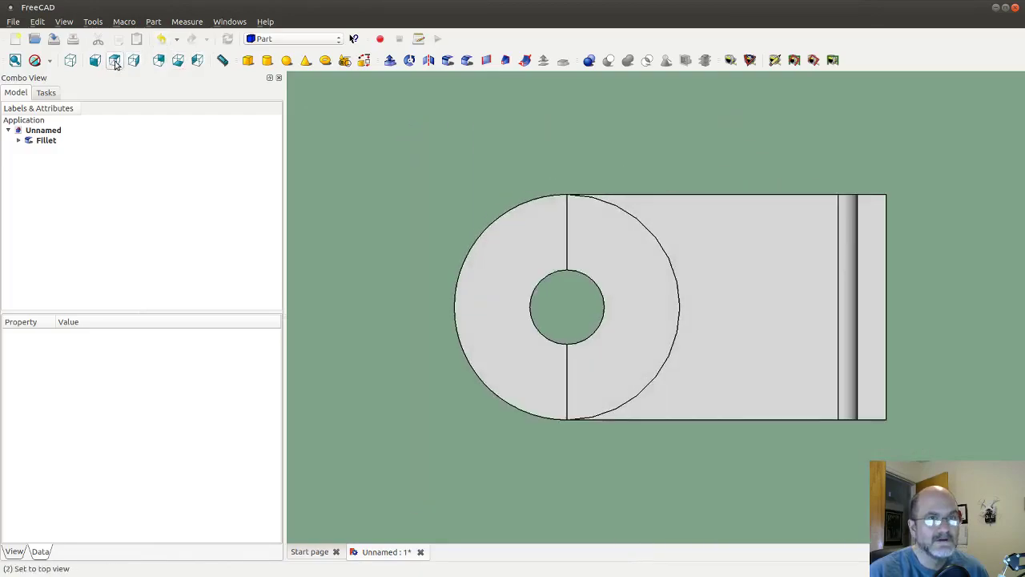
{"action": "left_click", "coordinate": [165, 63]}
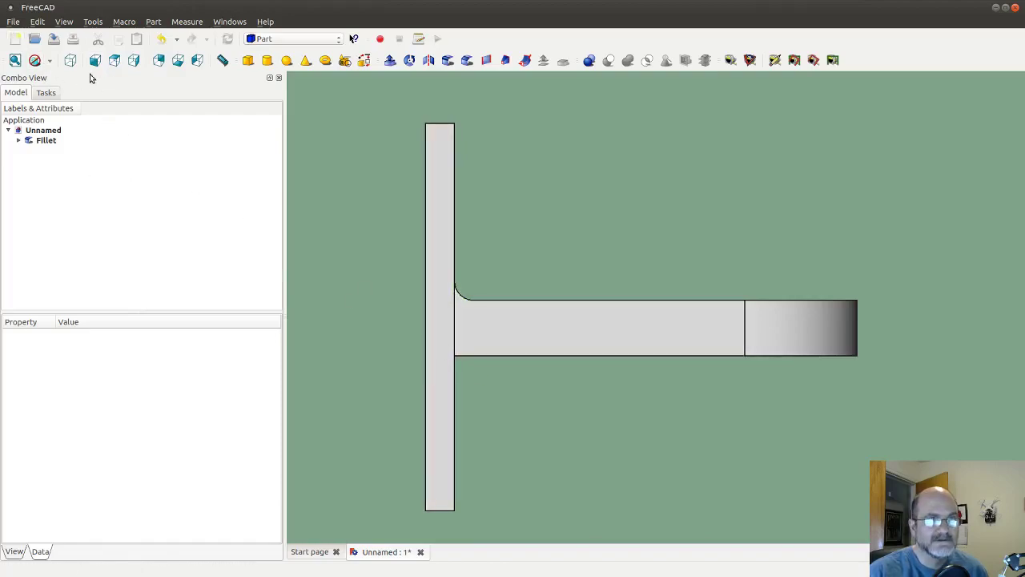
Fillet the lower edge where the base meets the upright with a constant radius of 2 mm, and restore the As is display.
{"action": "left_click", "coordinate": [71, 61]}
{"action": "left_click", "coordinate": [50, 61]}
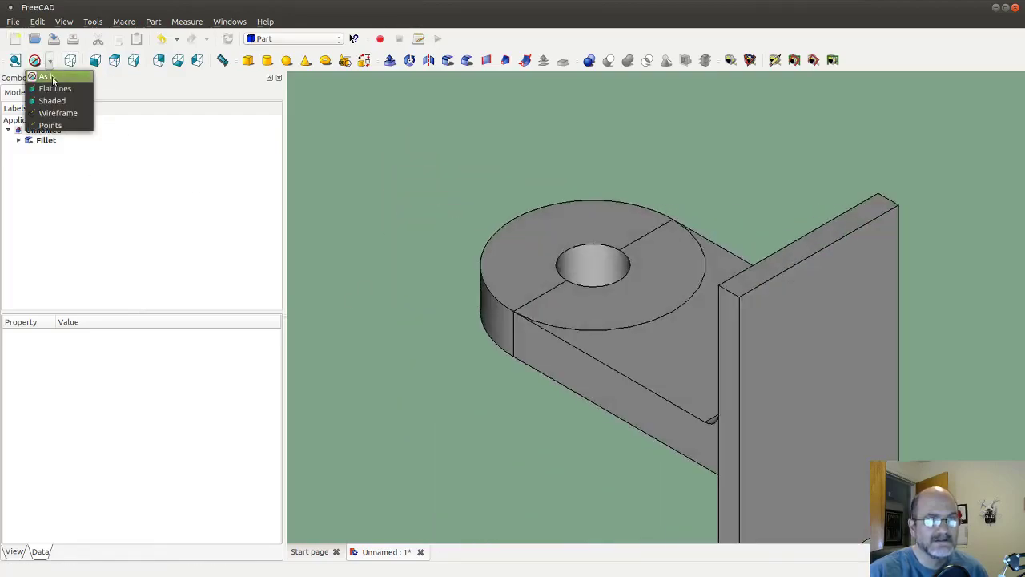
{"action": "left_click", "coordinate": [57, 113]}
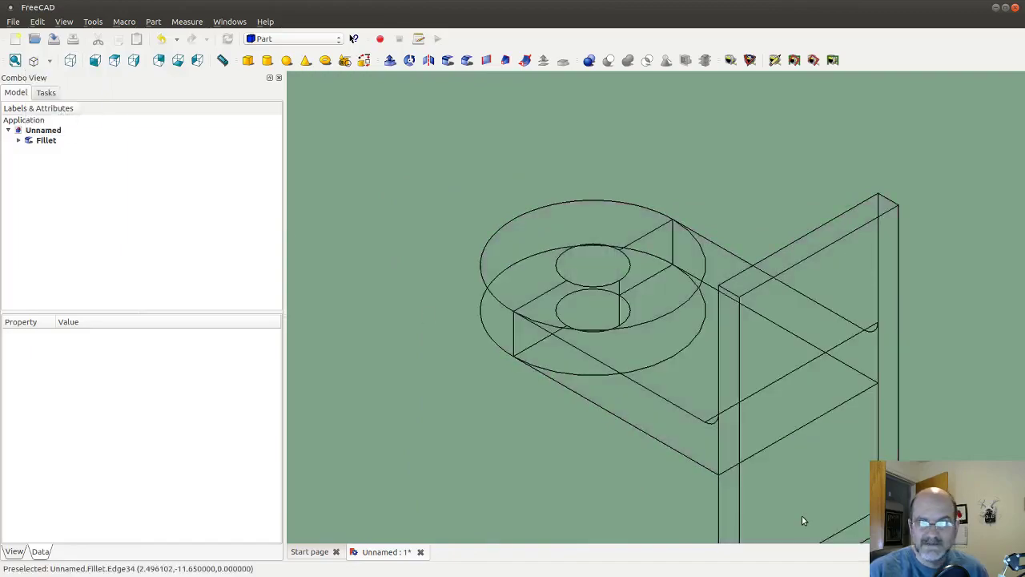
{"action": "left_click", "coordinate": [799, 429]}
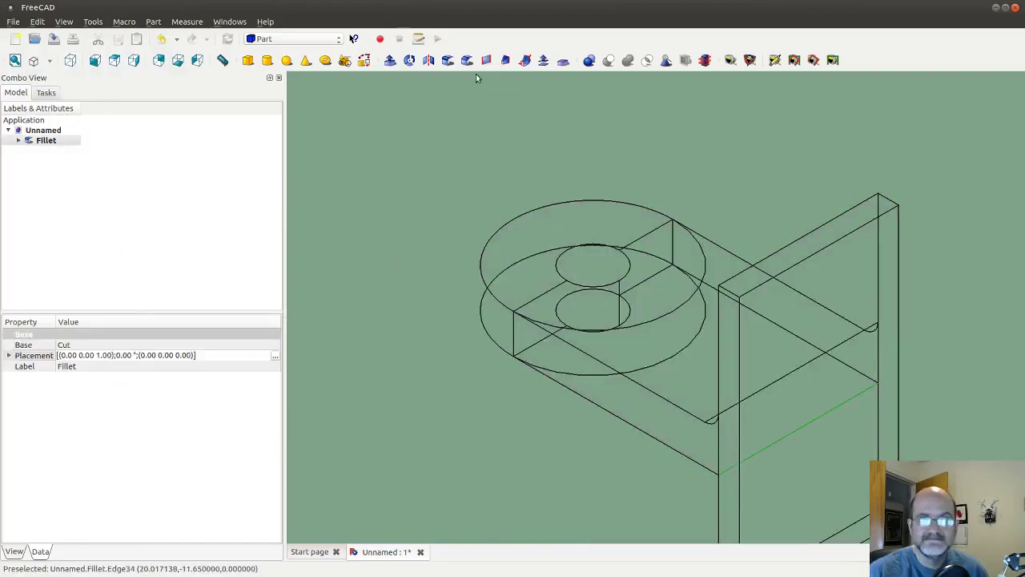
{"action": "left_click", "coordinate": [447, 60]}
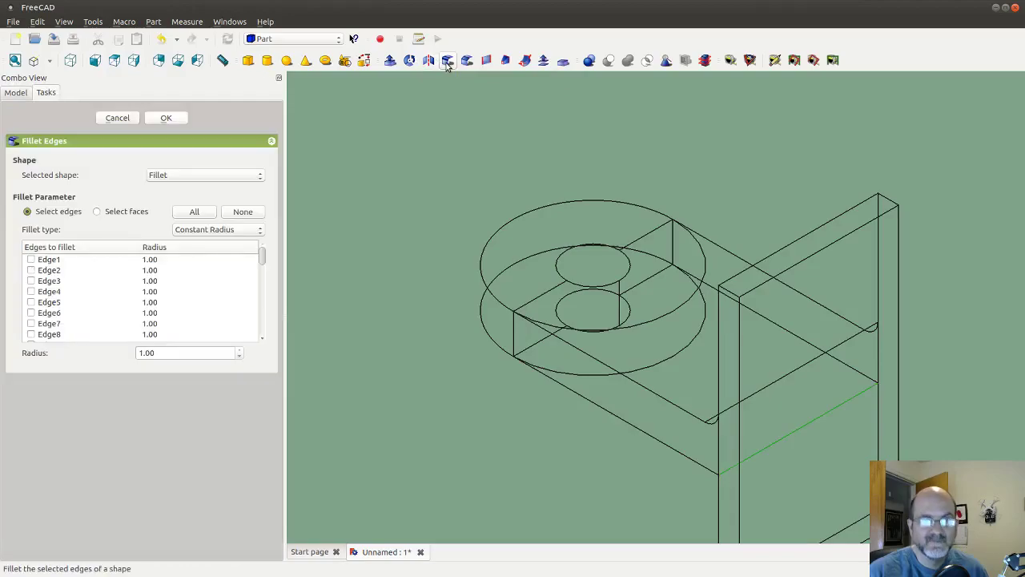
{"action": "scroll", "coordinate": [236, 295], "scroll_direction": "down", "scroll_amount": 4}
{"action": "scroll", "coordinate": [237, 295], "scroll_direction": "down", "scroll_amount": 1}
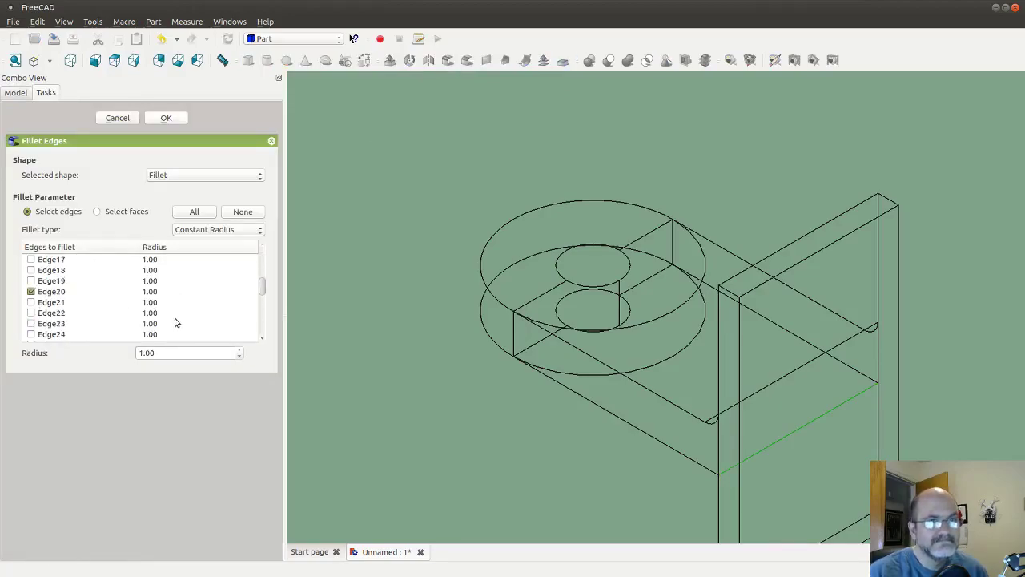
{"action": "left_click", "coordinate": [143, 353]}
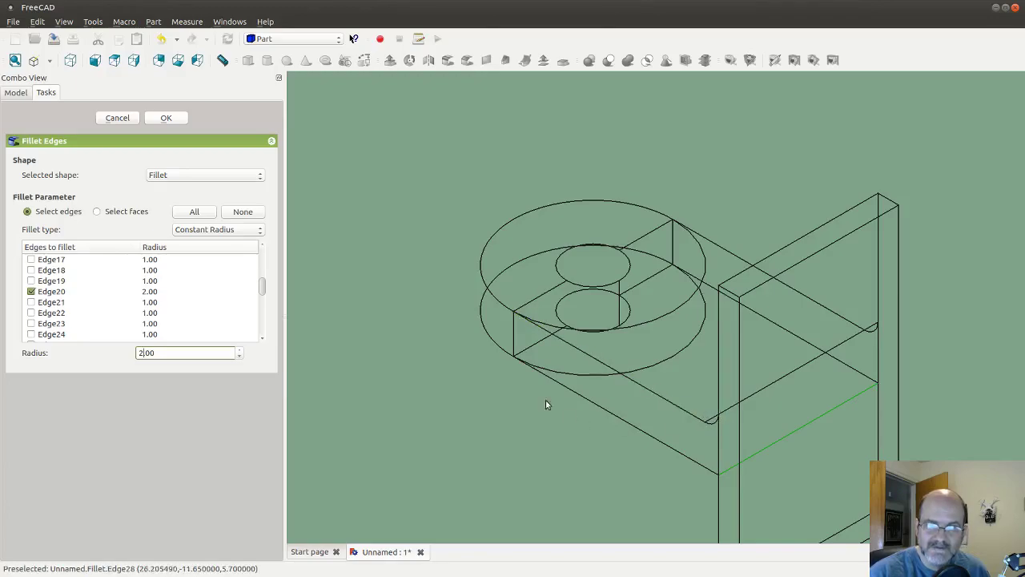
{"action": "left_click", "coordinate": [163, 119]}
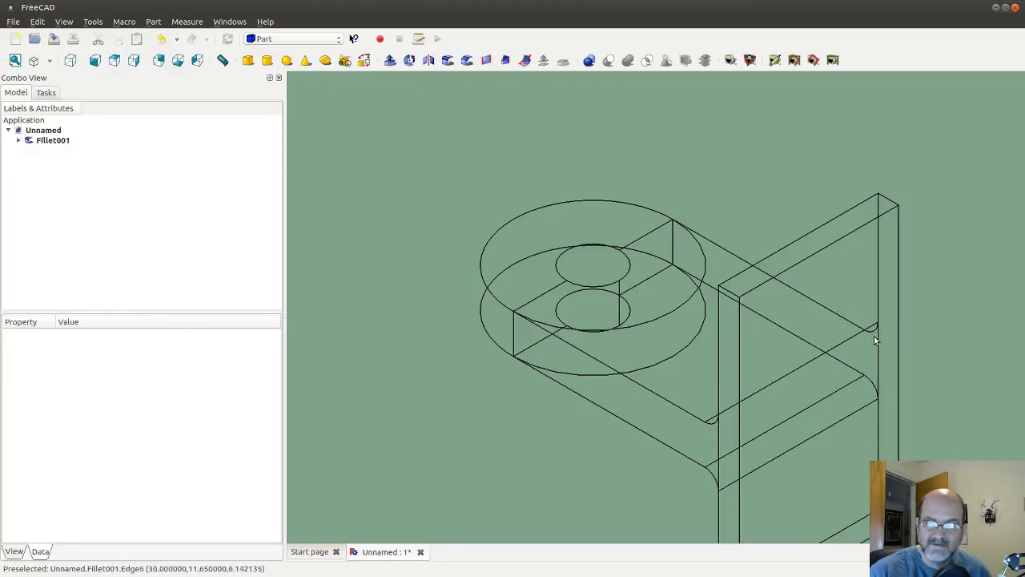
{"action": "left_click", "coordinate": [49, 61]}
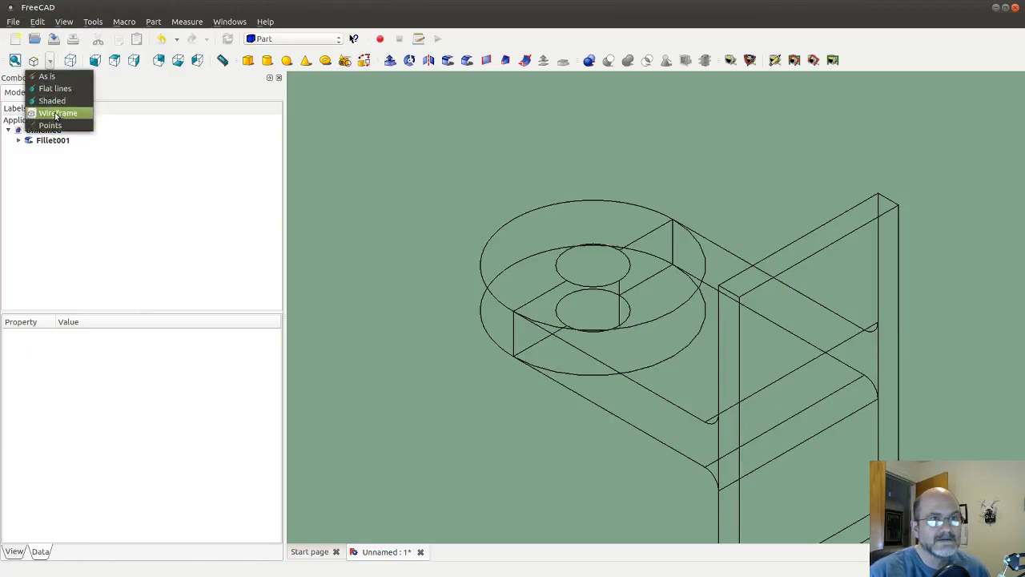
{"action": "left_click", "coordinate": [47, 76]}
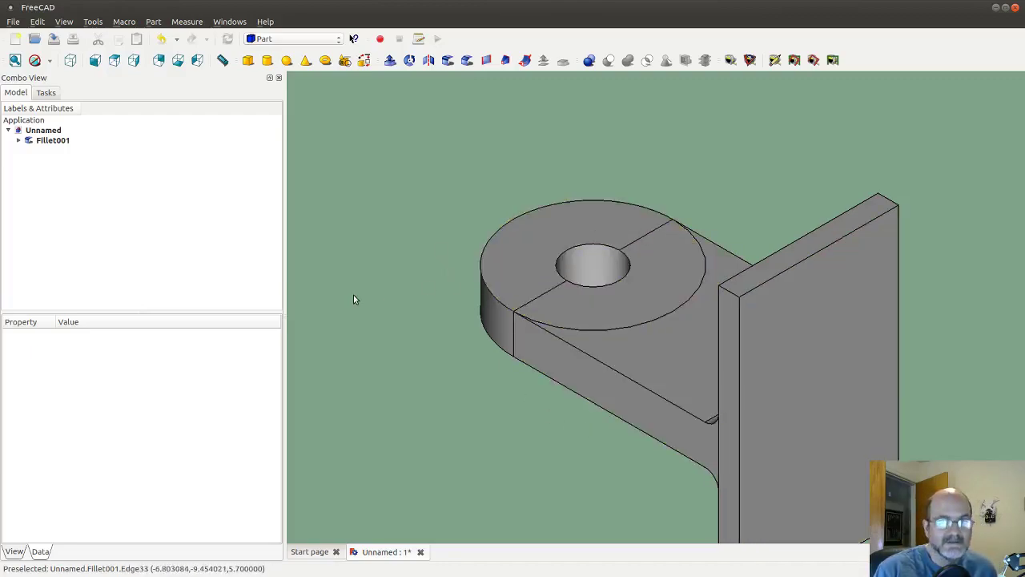
Examine the bracket's nested operation history and the dimensions of its two cylinders and base cube.
{"action": "left_click", "coordinate": [18, 141]}
{"action": "left_click", "coordinate": [30, 151]}
{"action": "left_click", "coordinate": [40, 160]}
{"action": "left_click", "coordinate": [50, 171]}
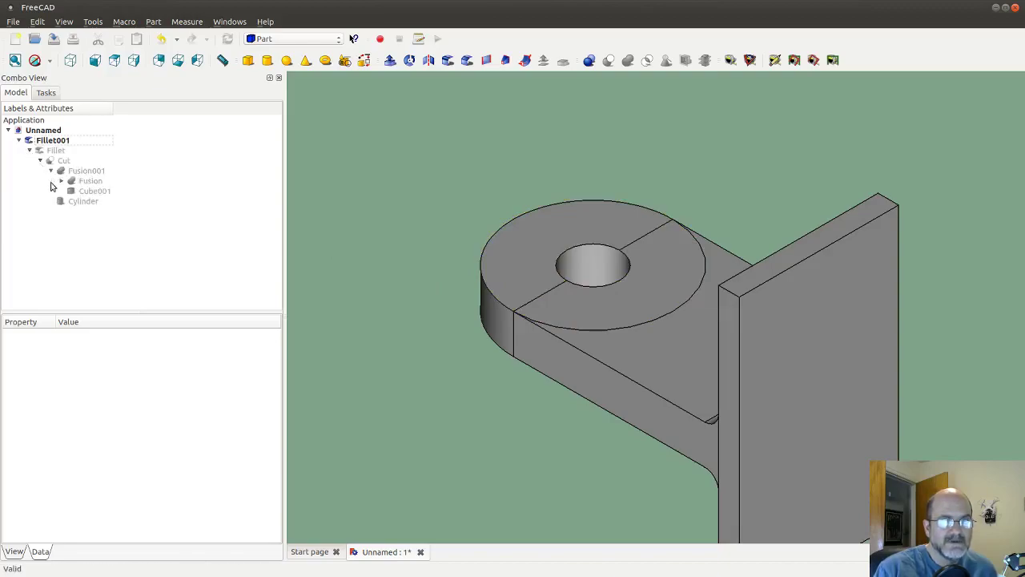
{"action": "left_click", "coordinate": [61, 181]}
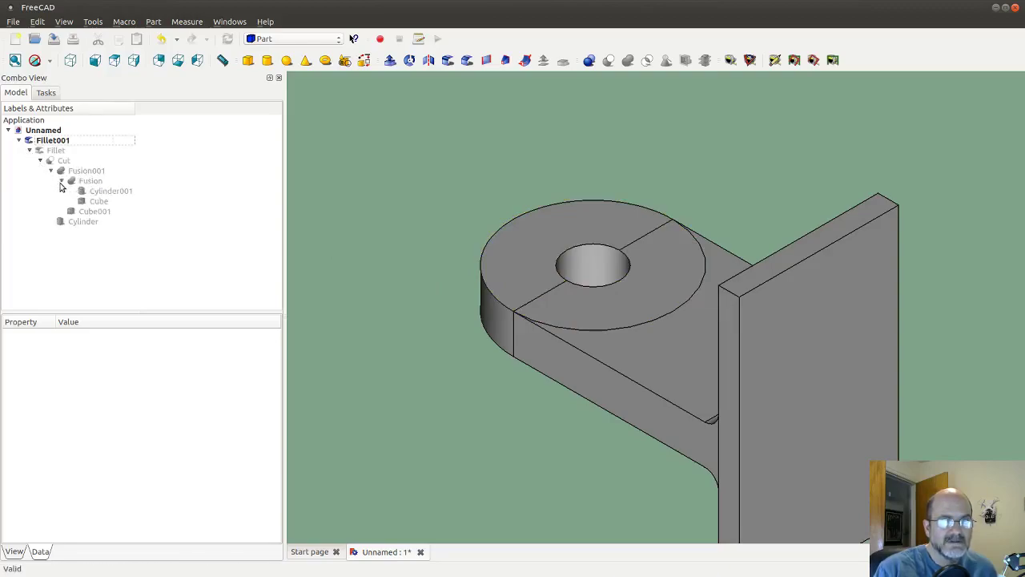
{"action": "left_click", "coordinate": [109, 192]}
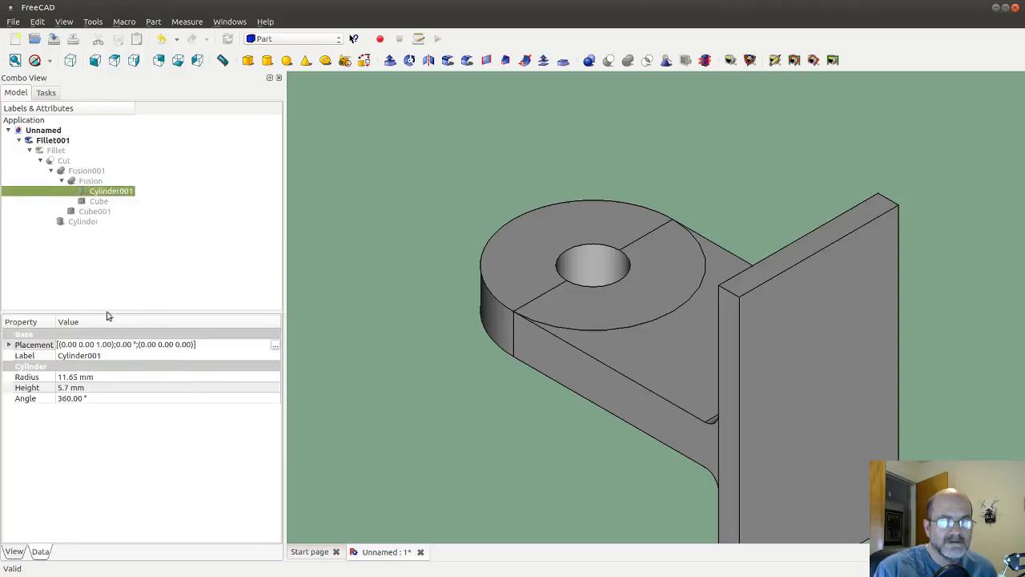
{"action": "left_click", "coordinate": [89, 223]}
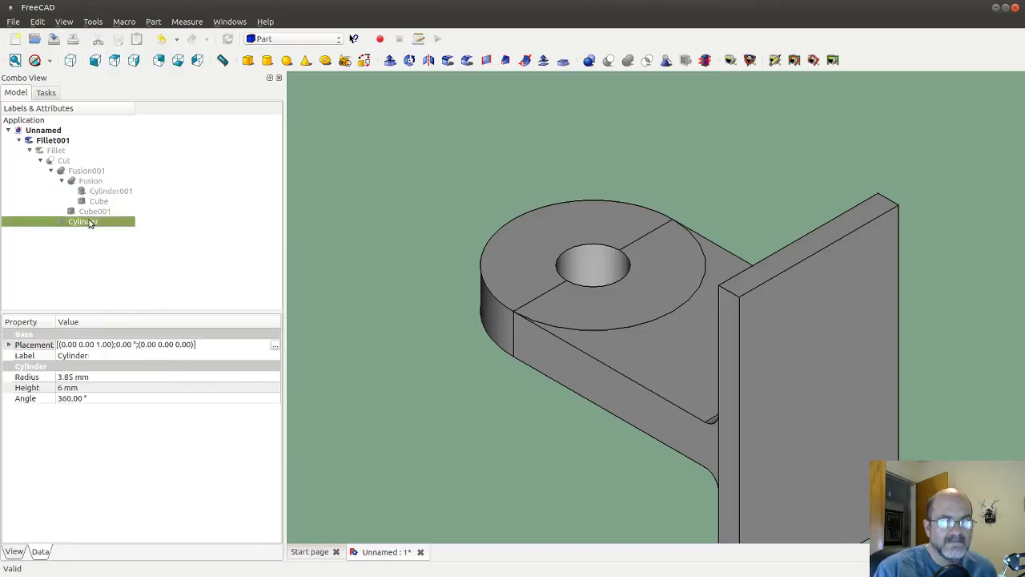
{"action": "left_click", "coordinate": [93, 193]}
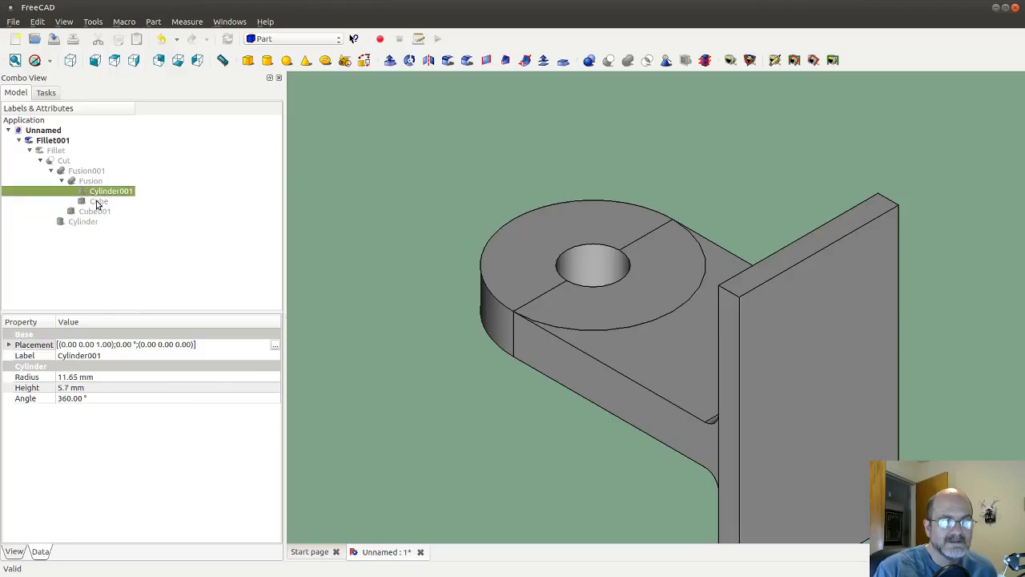
{"action": "left_click", "coordinate": [97, 203]}
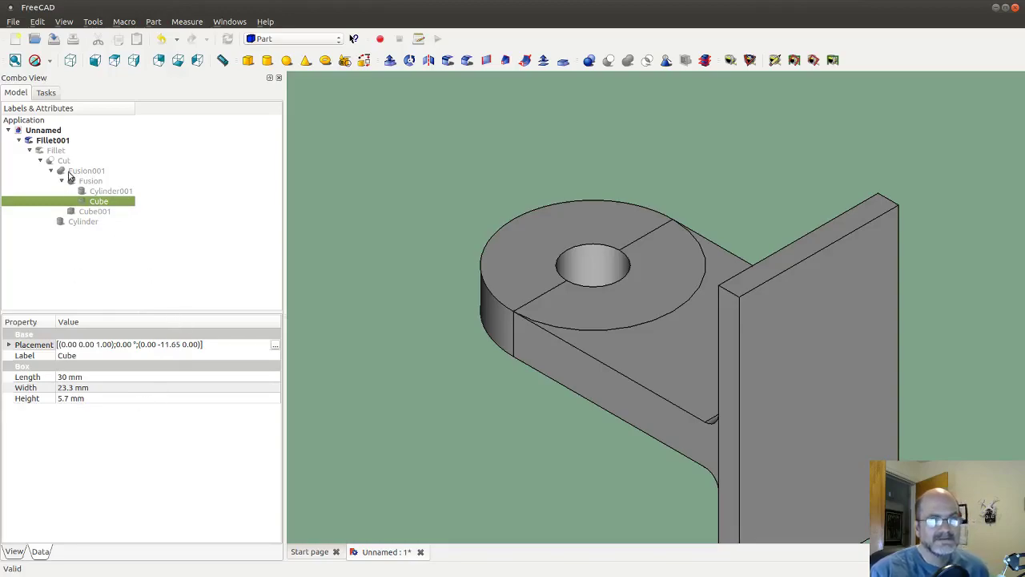
{"action": "left_click", "coordinate": [19, 141]}
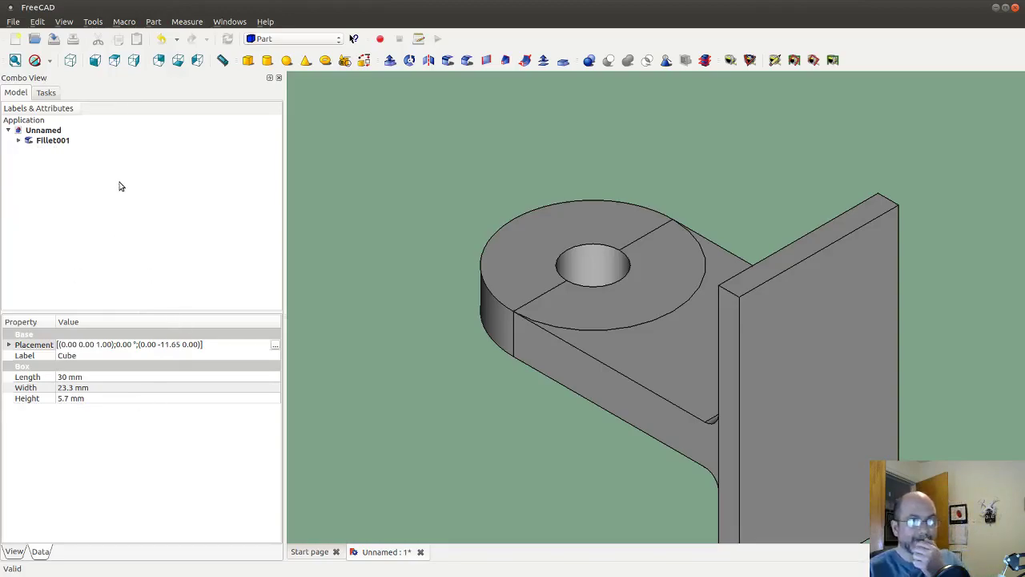
Save the document as lampmount in the 3d folder.
{"action": "left_click", "coordinate": [56, 134]}
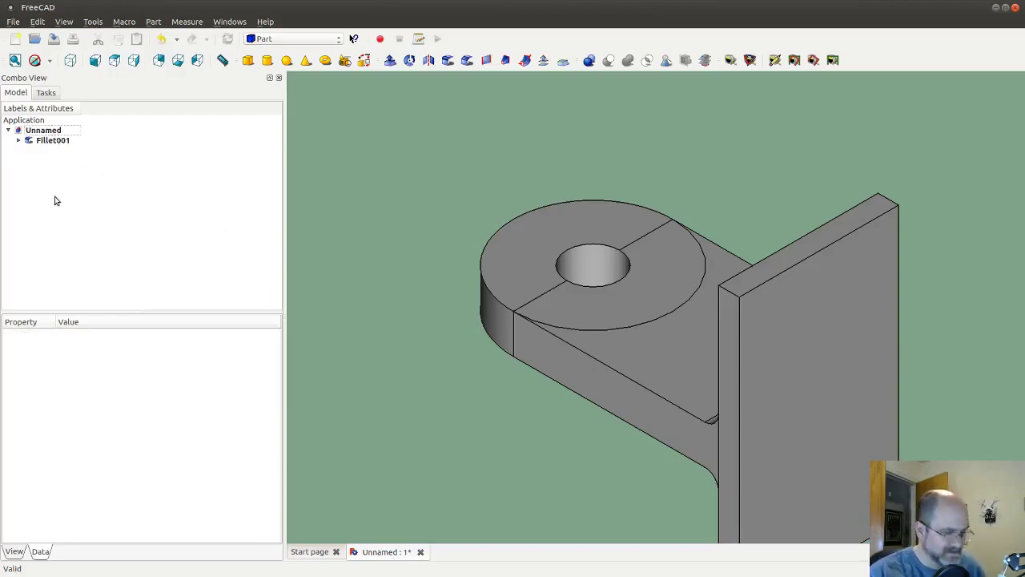
{"action": "right_click", "coordinate": [55, 133]}
{"action": "left_click", "coordinate": [132, 109]}
{"action": "left_click", "coordinate": [13, 21]}
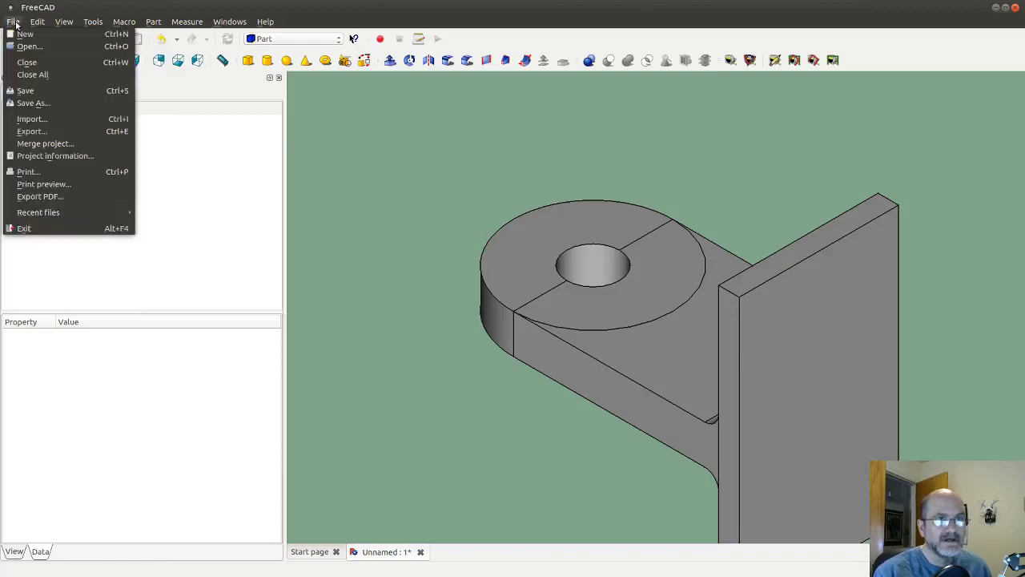
{"action": "left_click", "coordinate": [51, 104]}
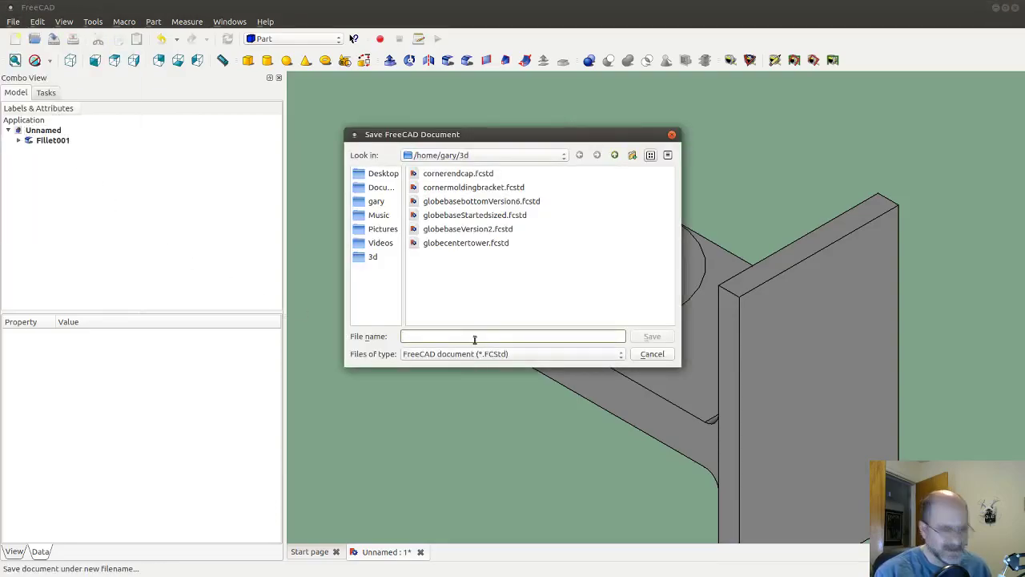
{"action": "type", "text": "lampmount"}
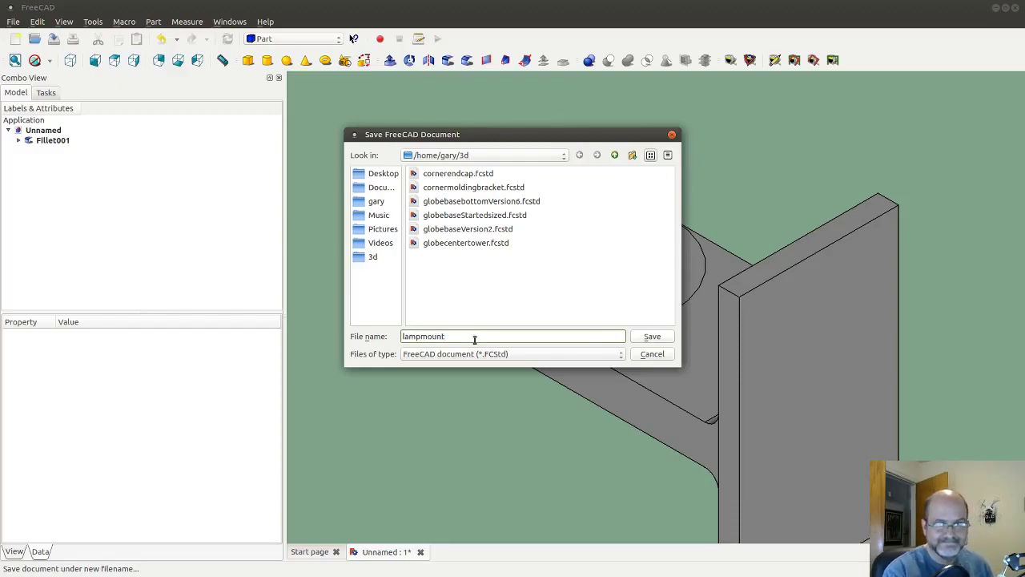
{"action": "left_click", "coordinate": [642, 342]}
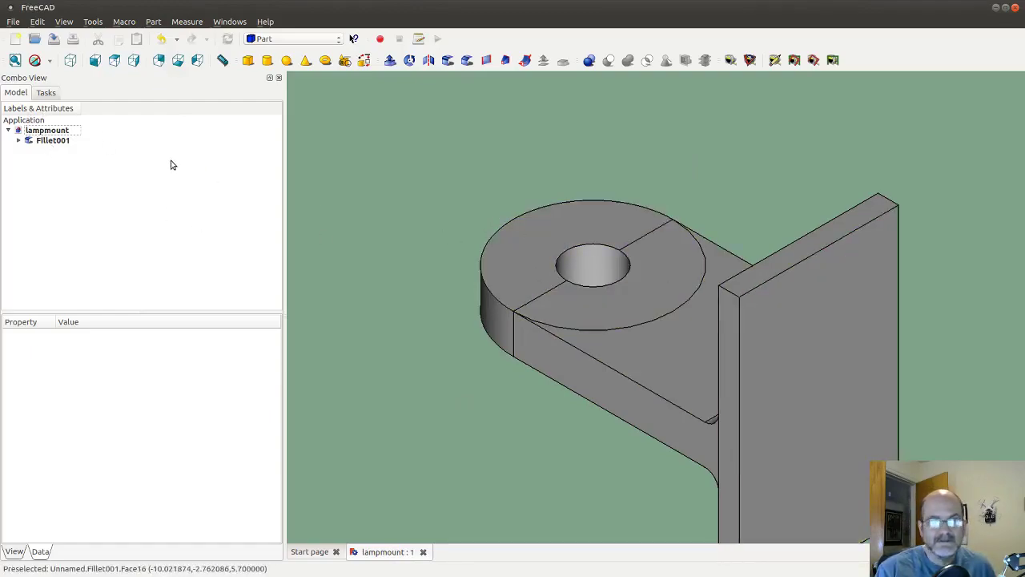
Export the finished filleted bracket in a mesh format as lampmount.stl in the 3d folder.
{"action": "left_click", "coordinate": [45, 141]}
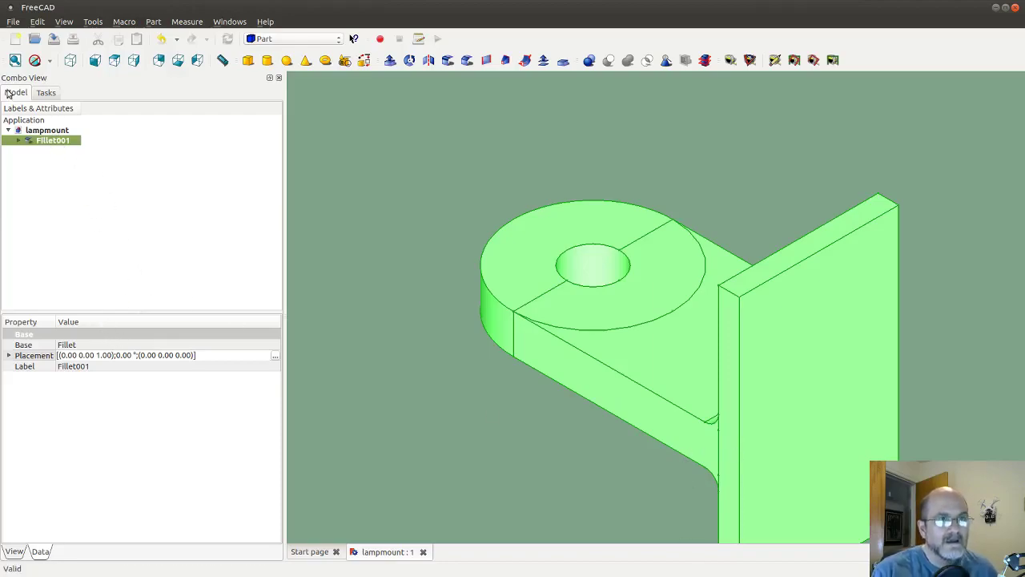
{"action": "left_click", "coordinate": [13, 22]}
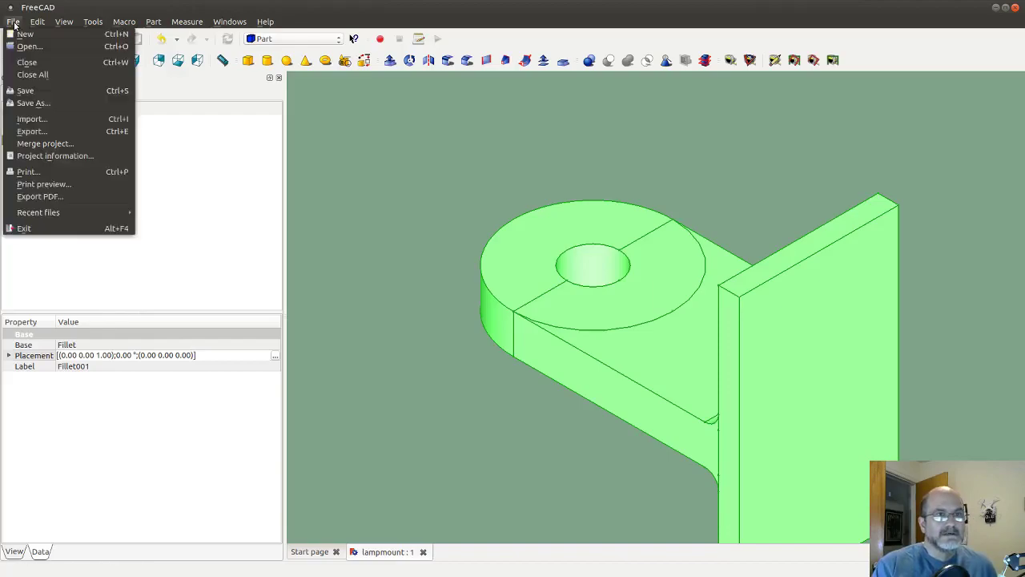
{"action": "left_click", "coordinate": [34, 131]}
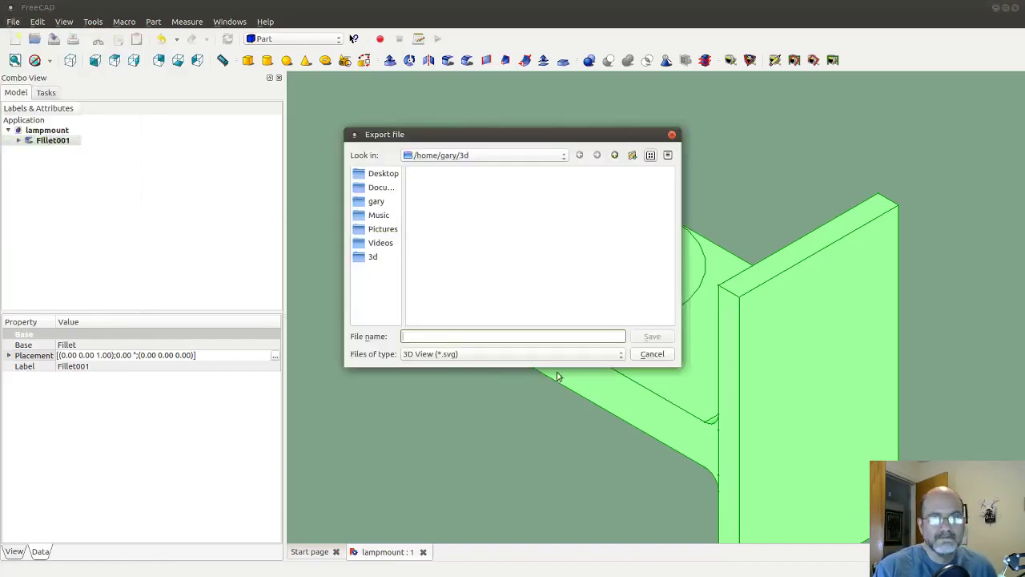
{"action": "left_click", "coordinate": [619, 355]}
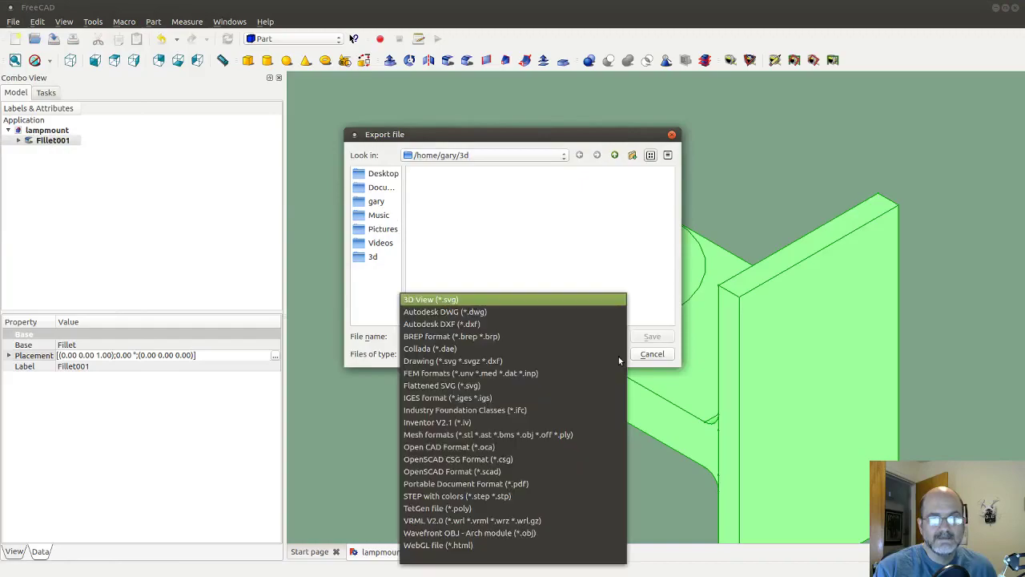
{"action": "left_click", "coordinate": [524, 435]}
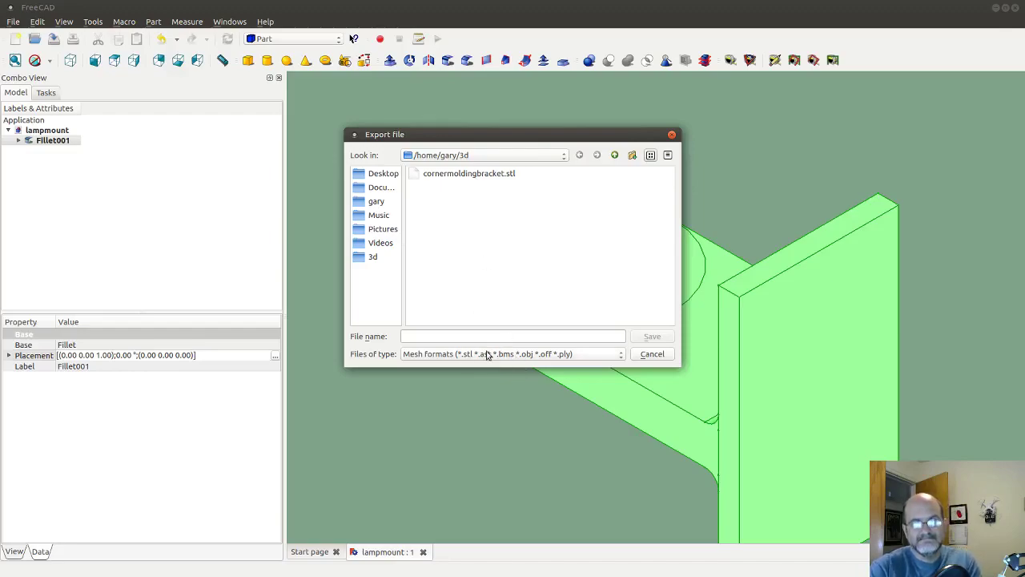
{"action": "left_click", "coordinate": [417, 337]}
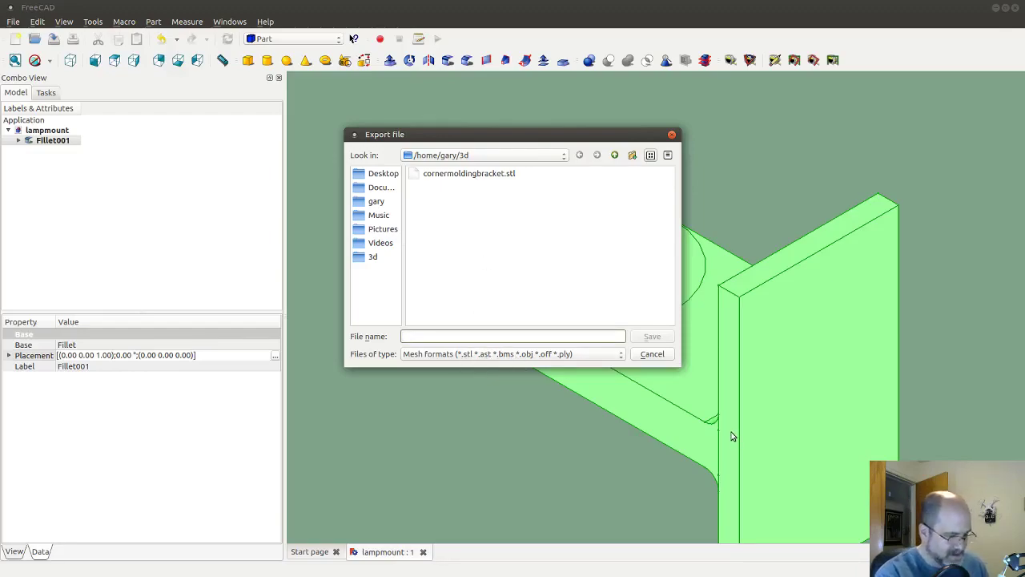
{"action": "type", "text": "lampmount.stl"}
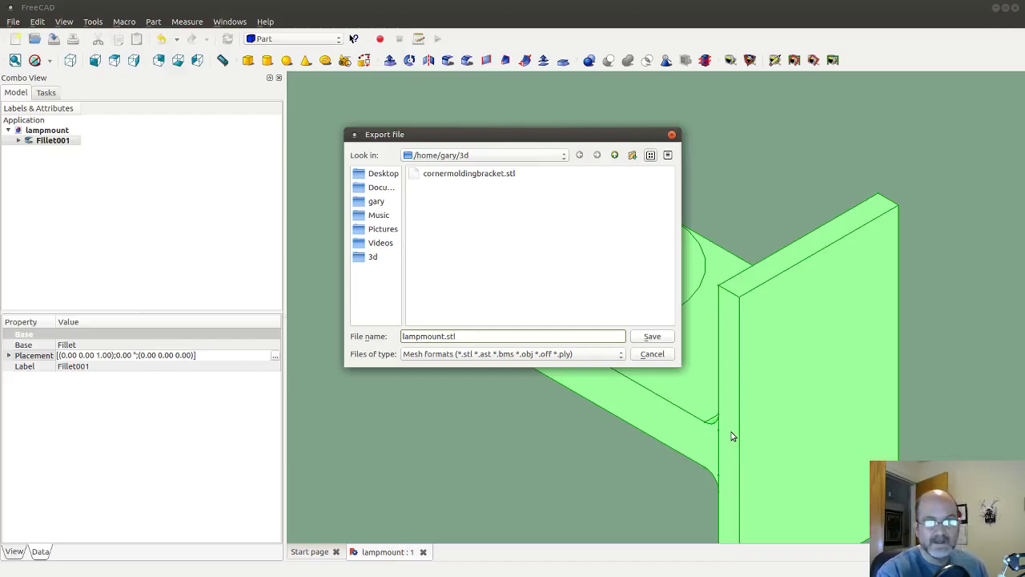
{"action": "key", "text": "Return"}
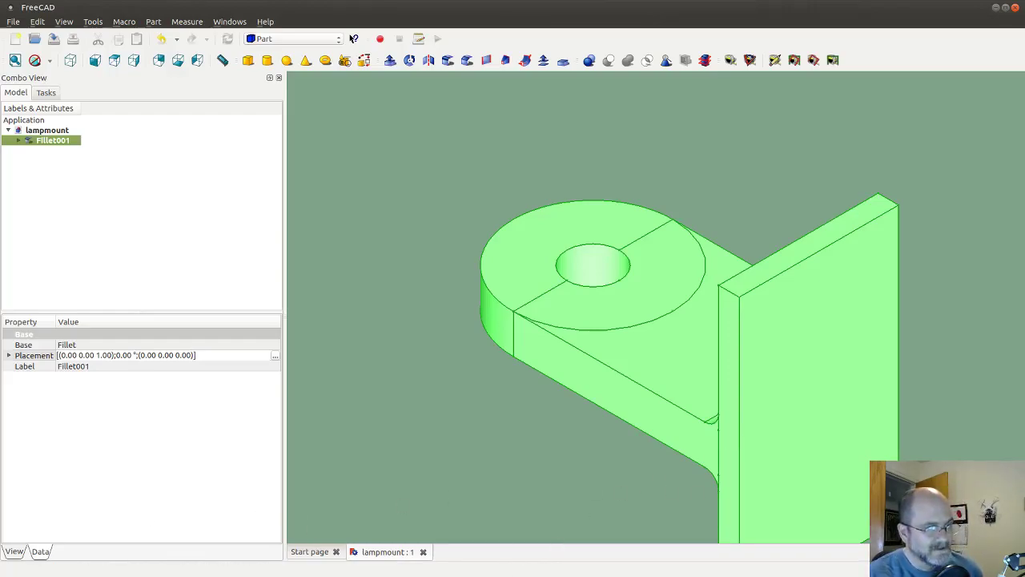
Switch to Blender and delete the default cube from the scene.
{"action": "key", "text": "alt+Tab"}
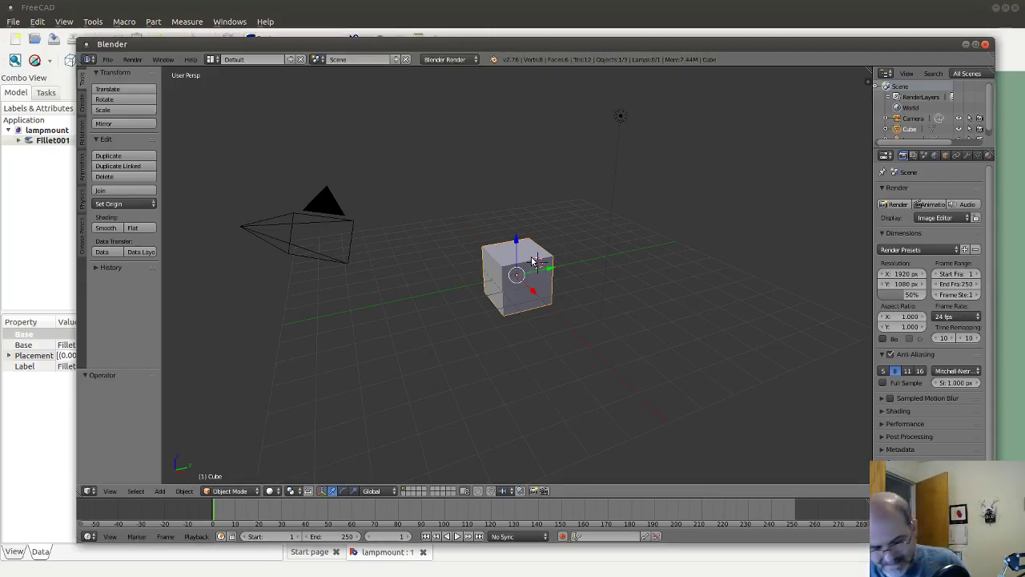
{"action": "key", "text": "x"}
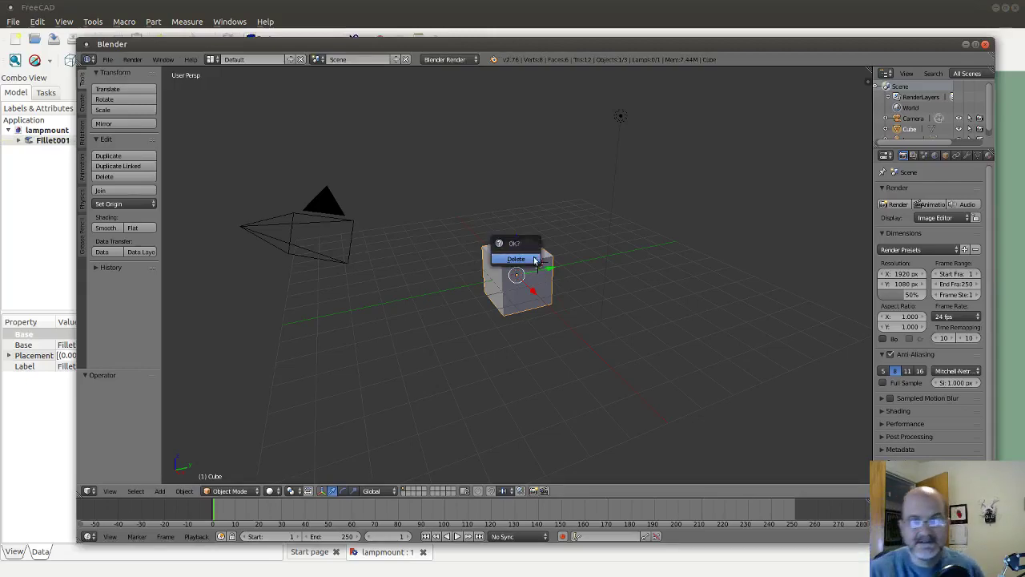
{"action": "left_click", "coordinate": [536, 259]}
Import lampmount.stl from the 3d folder as an STL mesh.
{"action": "left_click", "coordinate": [107, 60]}
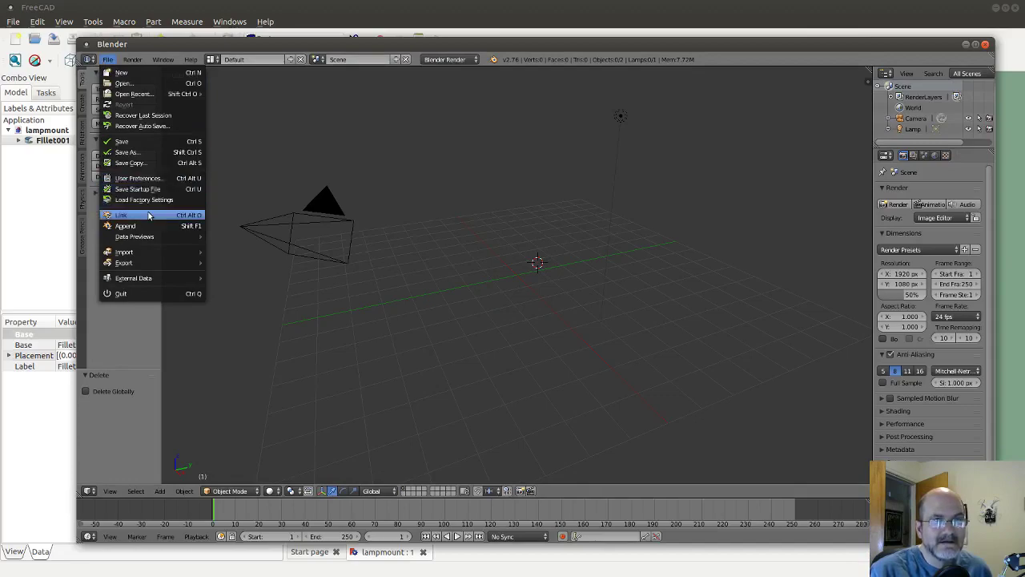
{"action": "mouse_move", "coordinate": [144, 251]}
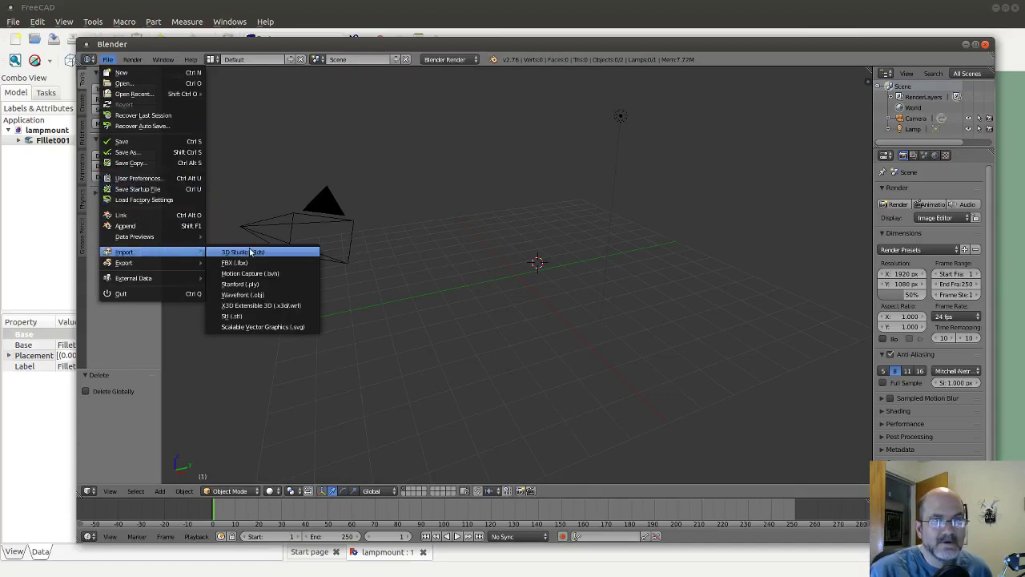
{"action": "left_click", "coordinate": [258, 316]}
{"action": "left_click", "coordinate": [244, 123]}
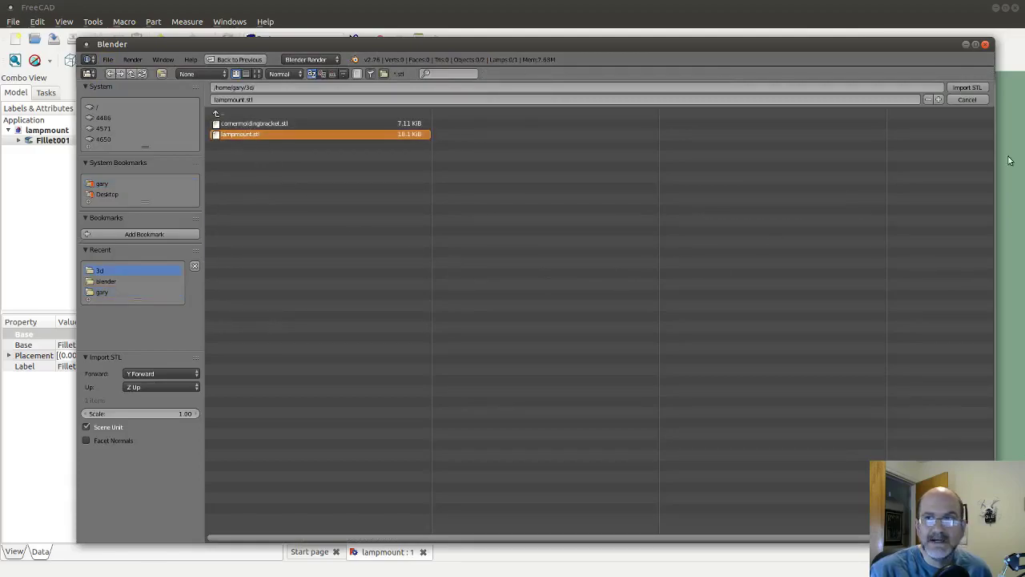
{"action": "left_click", "coordinate": [968, 88]}
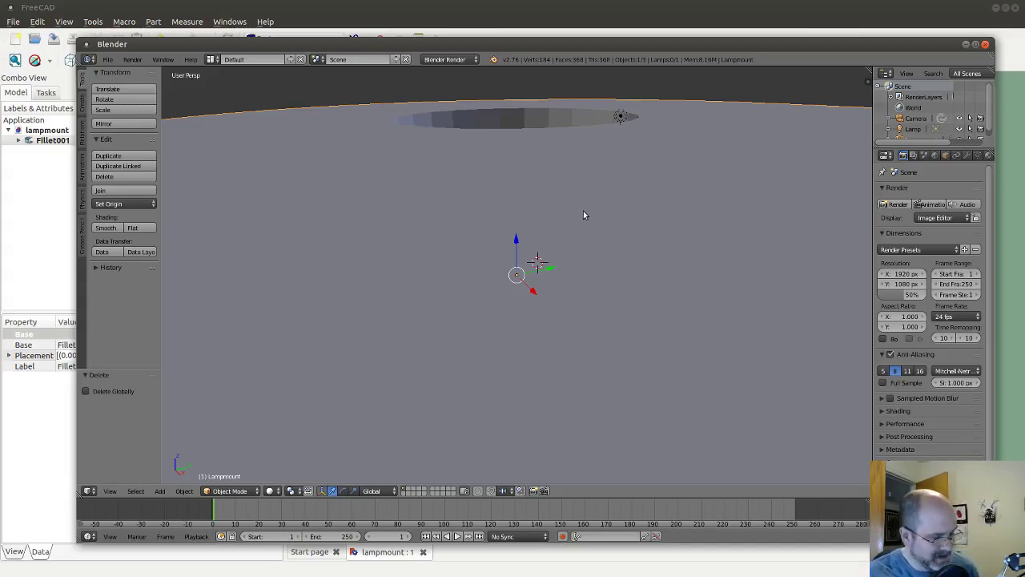
Examine the imported lamp mount mesh from several angles, including its overall shape and the faceting around the hole.
{"action": "scroll", "coordinate": [577, 202], "scroll_direction": "down", "scroll_amount": 2, "text": "ctrl"}
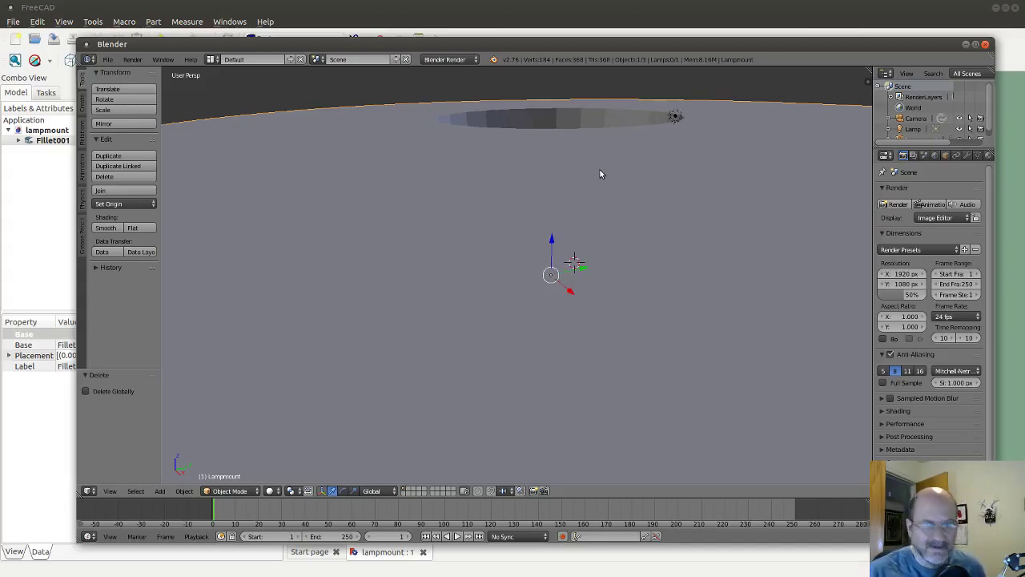
{"action": "scroll", "coordinate": [601, 174], "scroll_direction": "down", "scroll_amount": 7}
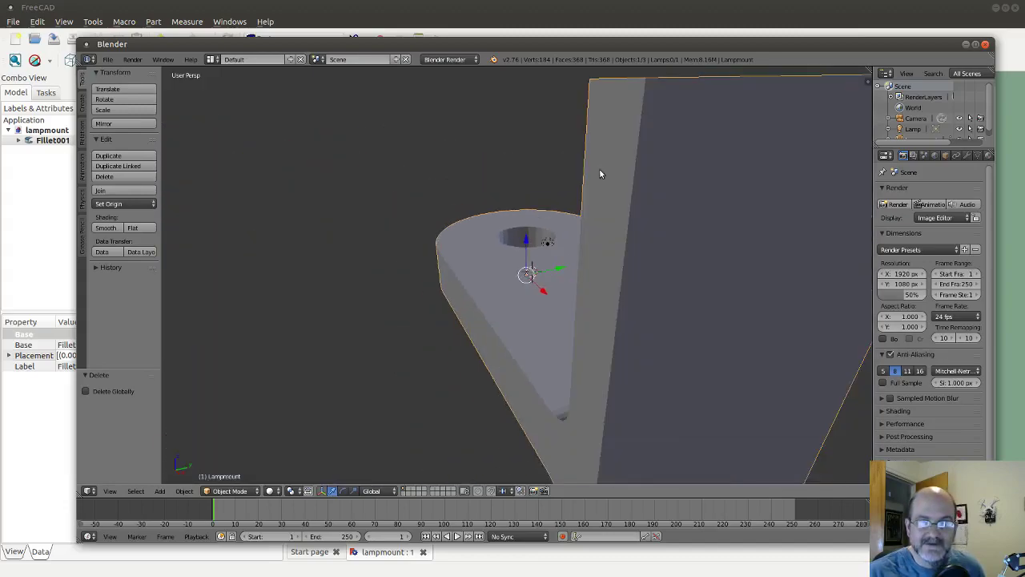
{"action": "scroll", "coordinate": [600, 168], "scroll_direction": "down", "scroll_amount": 4}
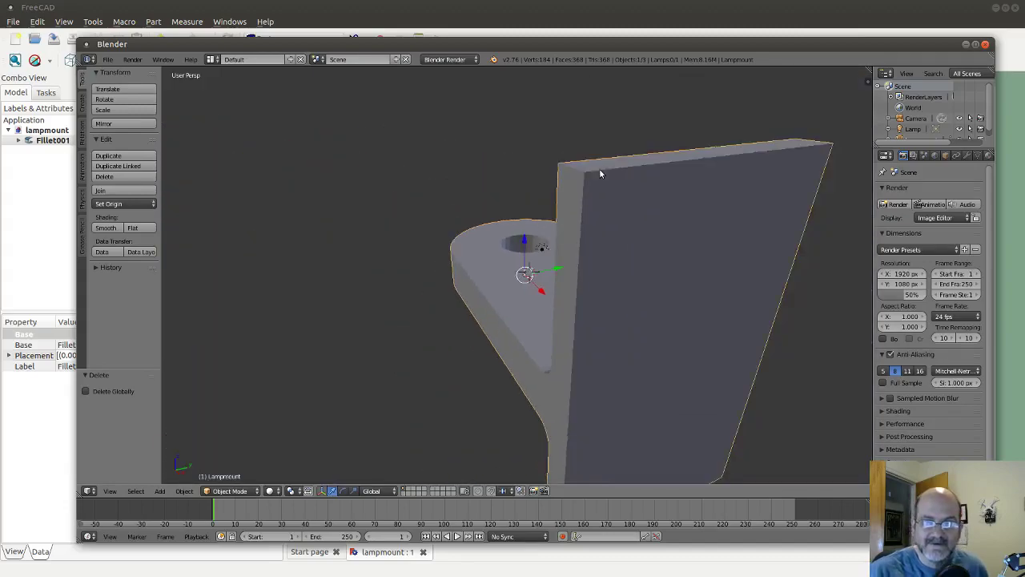
{"action": "left_click", "coordinate": [647, 271]}
{"action": "middle_click_drag", "start_coordinate": [618, 270], "coordinate": [829, 125]}
{"action": "middle_click_drag", "start_coordinate": [675, 316], "coordinate": [643, 318]}
{"action": "scroll", "coordinate": [687, 319], "scroll_direction": "up", "scroll_amount": 2}
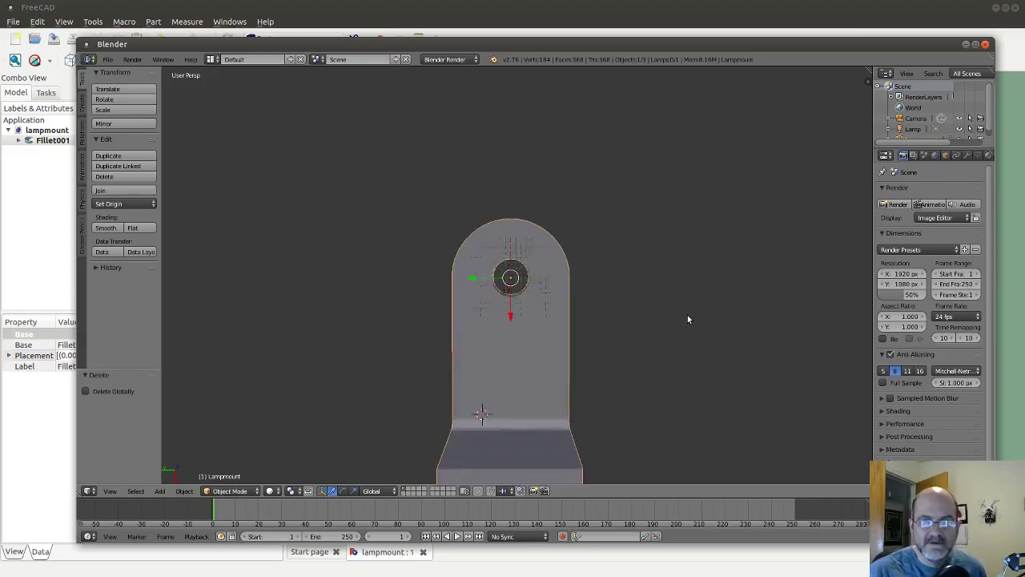
{"action": "scroll", "coordinate": [687, 318], "scroll_direction": "down", "scroll_amount": 2}
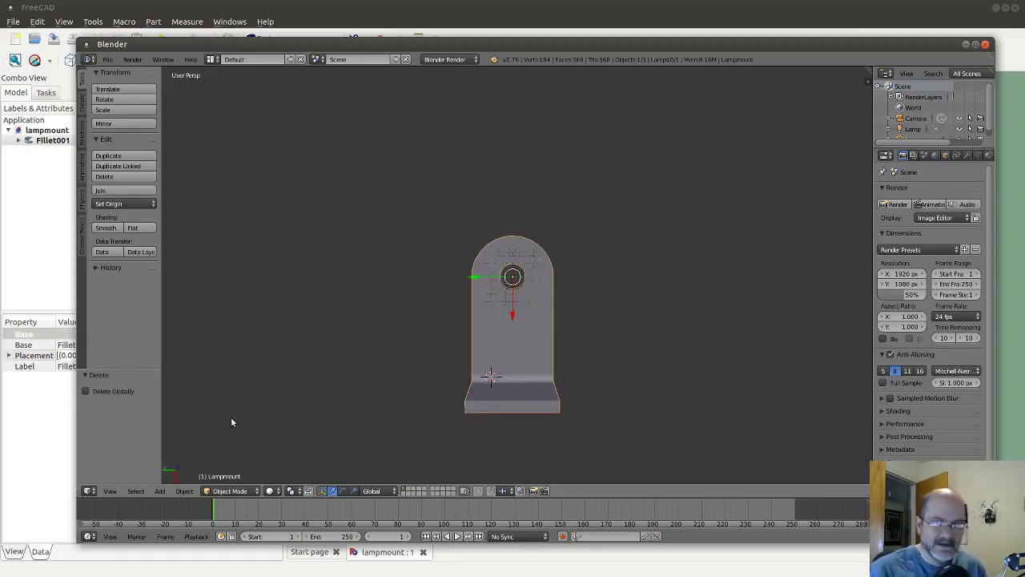
{"action": "key", "text": "KP_4"}
{"action": "key", "text": "KP_6"}
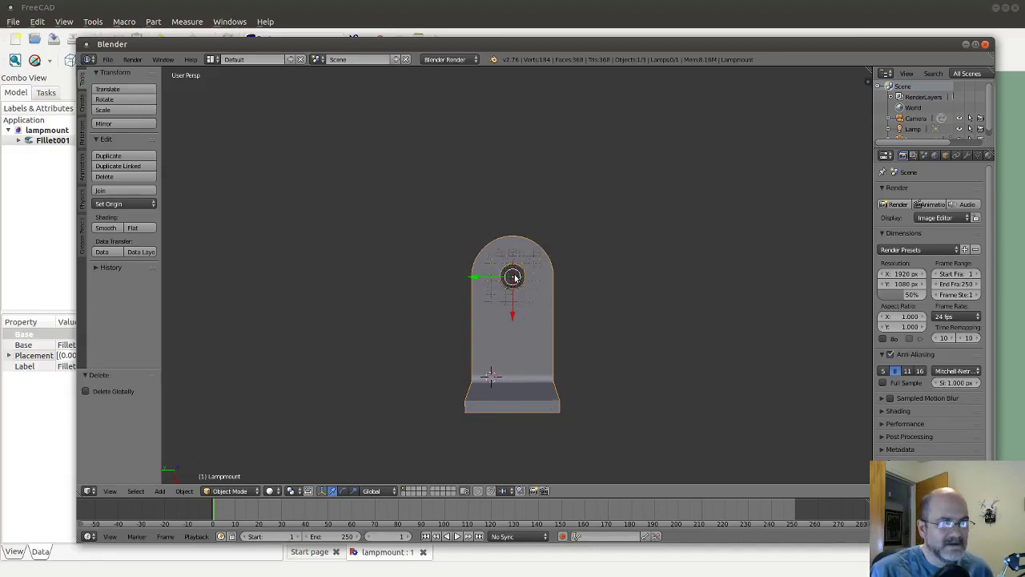
{"action": "scroll", "coordinate": [515, 278], "scroll_direction": "down", "scroll_amount": 1, "text": "ctrl"}
{"action": "scroll", "coordinate": [515, 277], "scroll_direction": "up", "scroll_amount": 5}
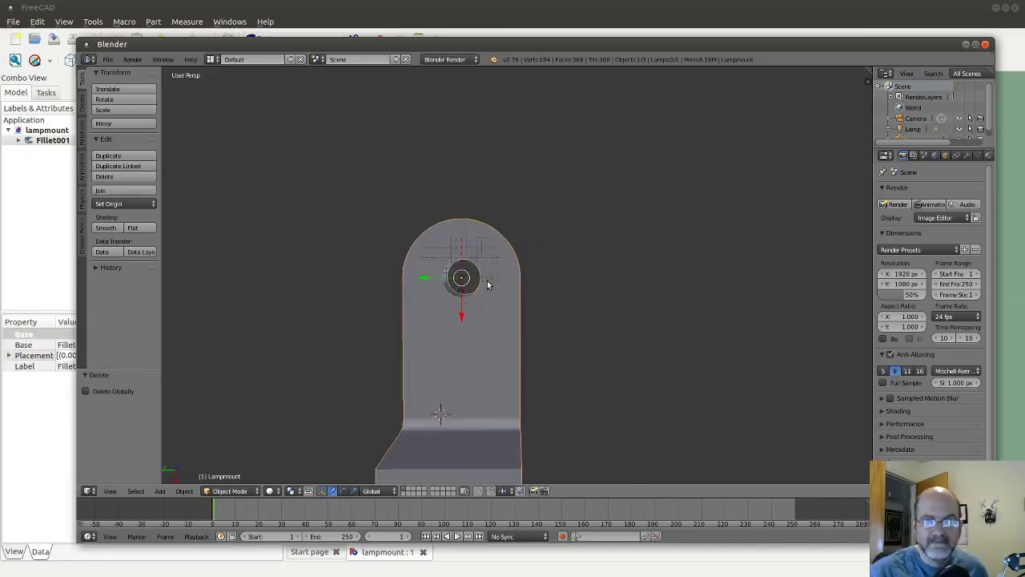
{"action": "scroll", "coordinate": [432, 281], "scroll_direction": "up", "scroll_amount": 1}
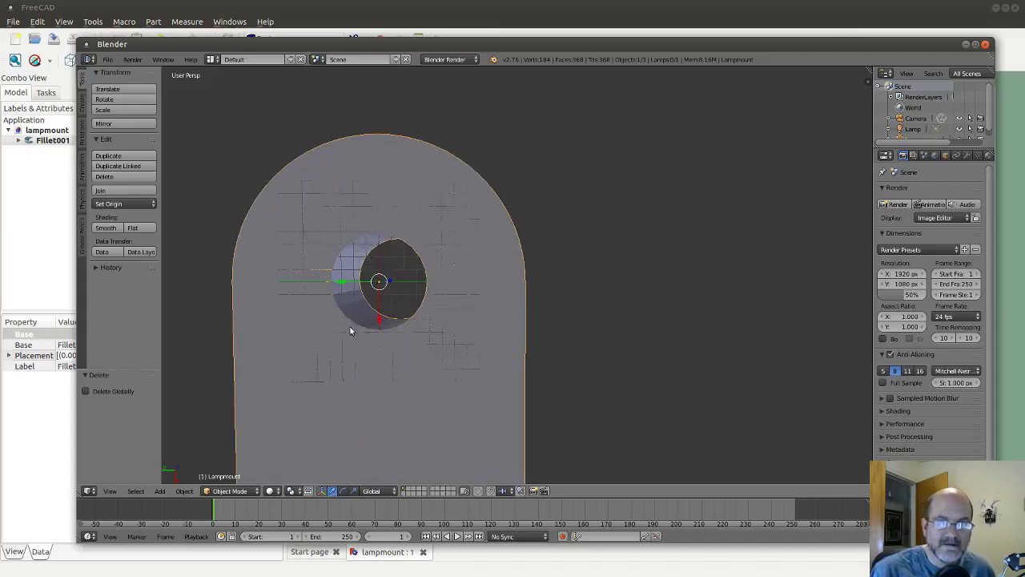